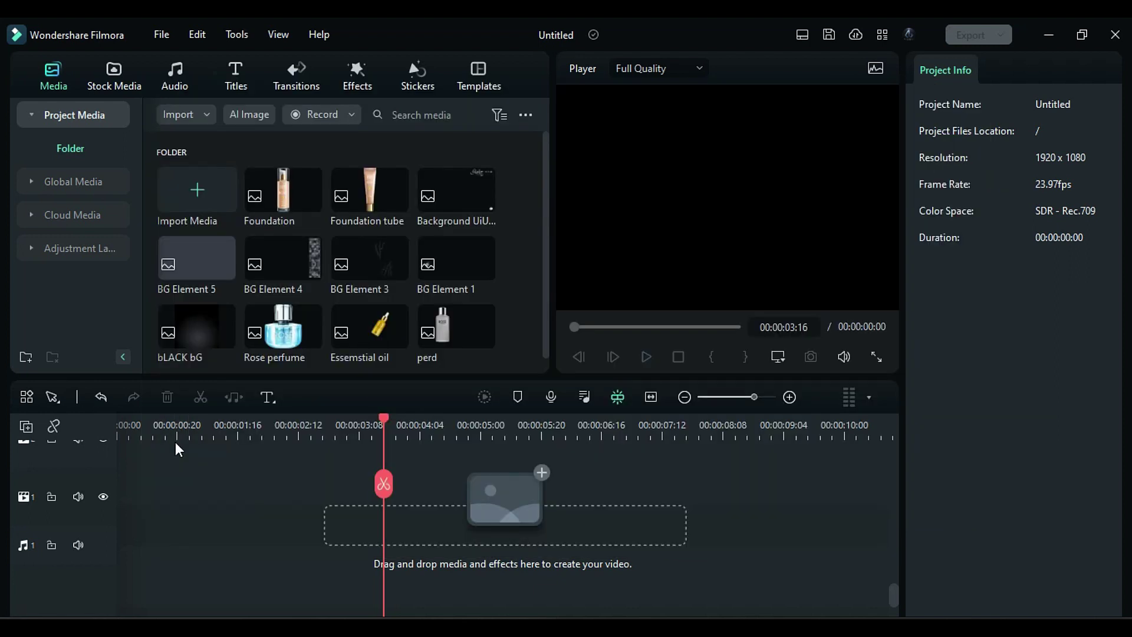
# Step: Place BG Element 5 and bLACK bG on the timeline, both stretched to ten seconds
pyautogui.moveTo(194, 264); pyautogui.dragTo(125, 513)
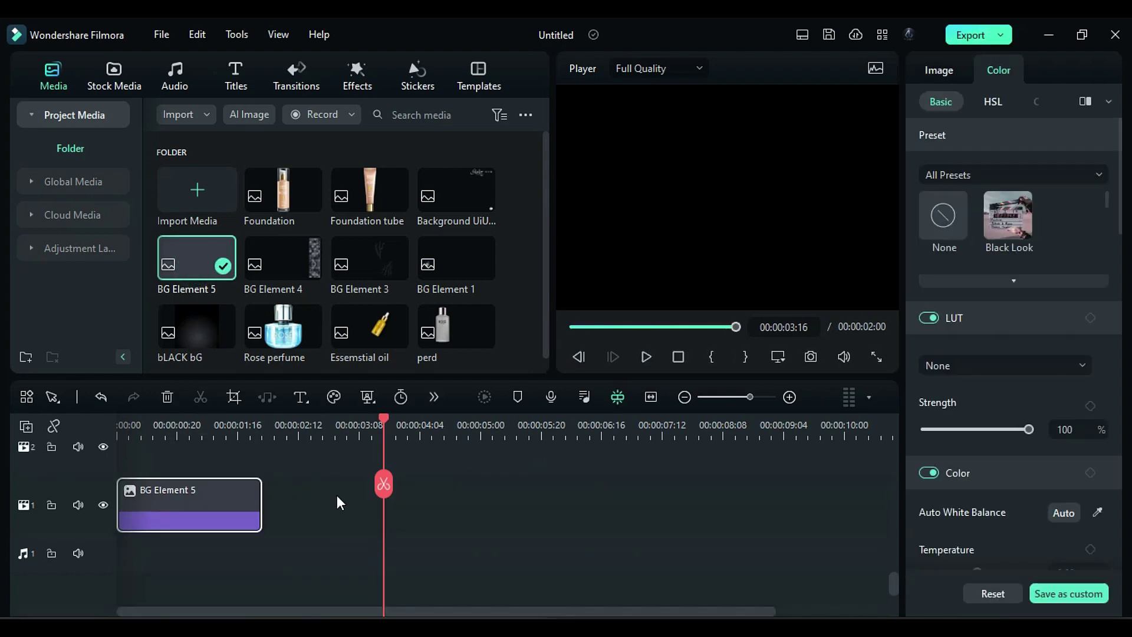
pyautogui.moveTo(262, 504); pyautogui.dragTo(839, 498)
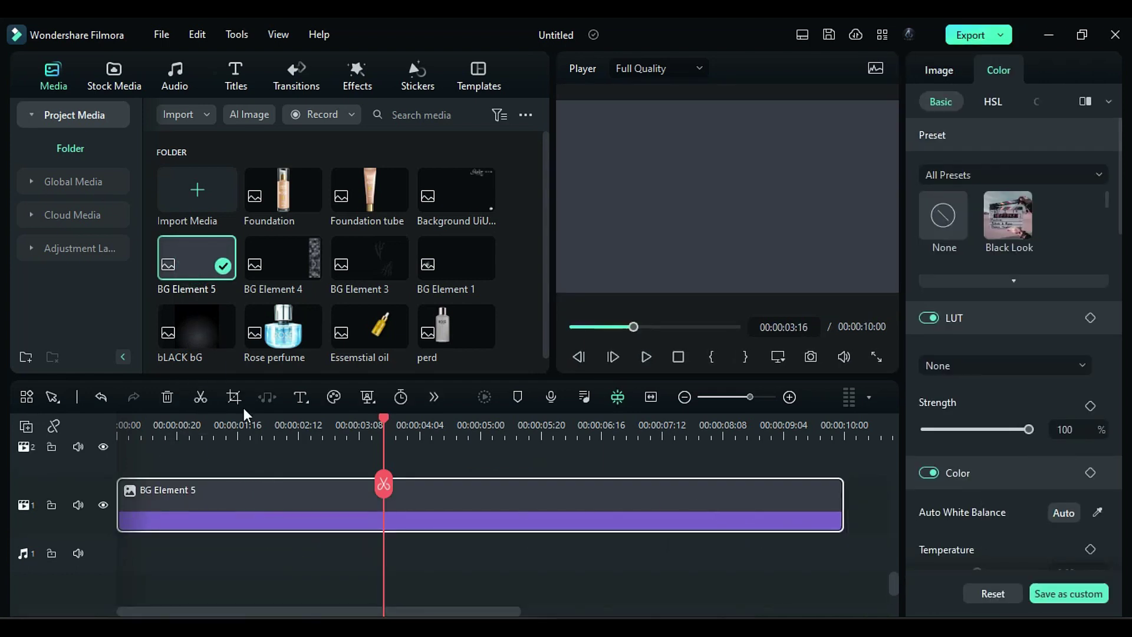
pyautogui.moveTo(222, 328); pyautogui.dragTo(229, 496)
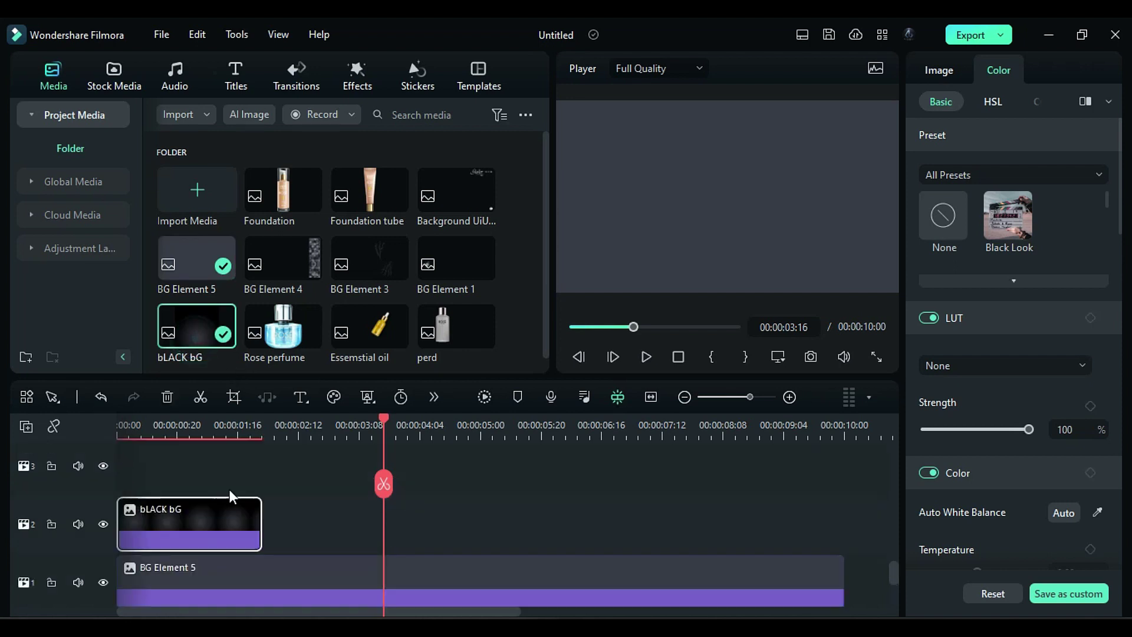
pyautogui.moveTo(256, 518); pyautogui.dragTo(842, 522)
# Step: Rotate the black backdrop -90°, scale it to 189% and blend it with Soft Light
pyautogui.click(940, 69)
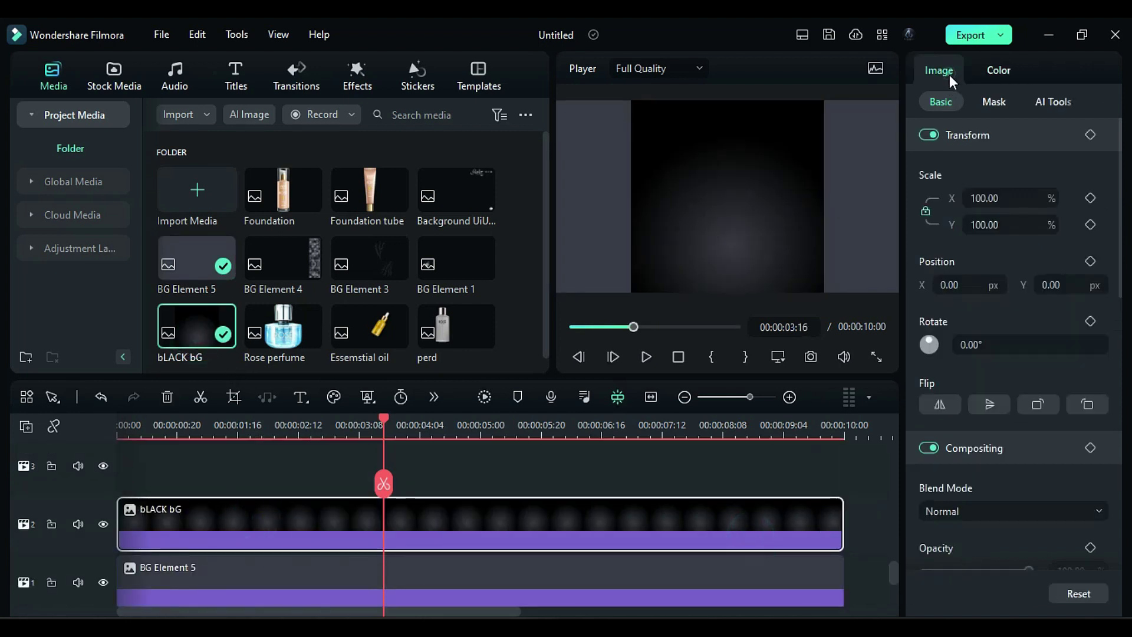
pyautogui.click(984, 345)
pyautogui.write('-29')
pyautogui.press('Return')
pyautogui.write('-90')
pyautogui.press('Return')
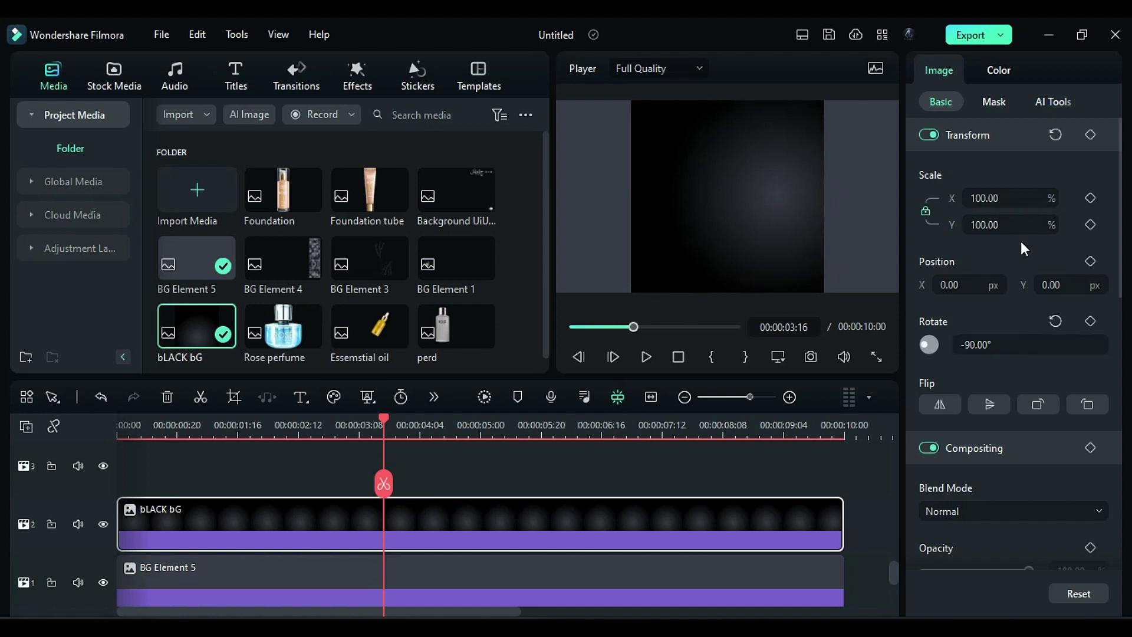
pyautogui.click(984, 225)
pyautogui.write('189')
pyautogui.press('Return')
pyautogui.click(986, 511)
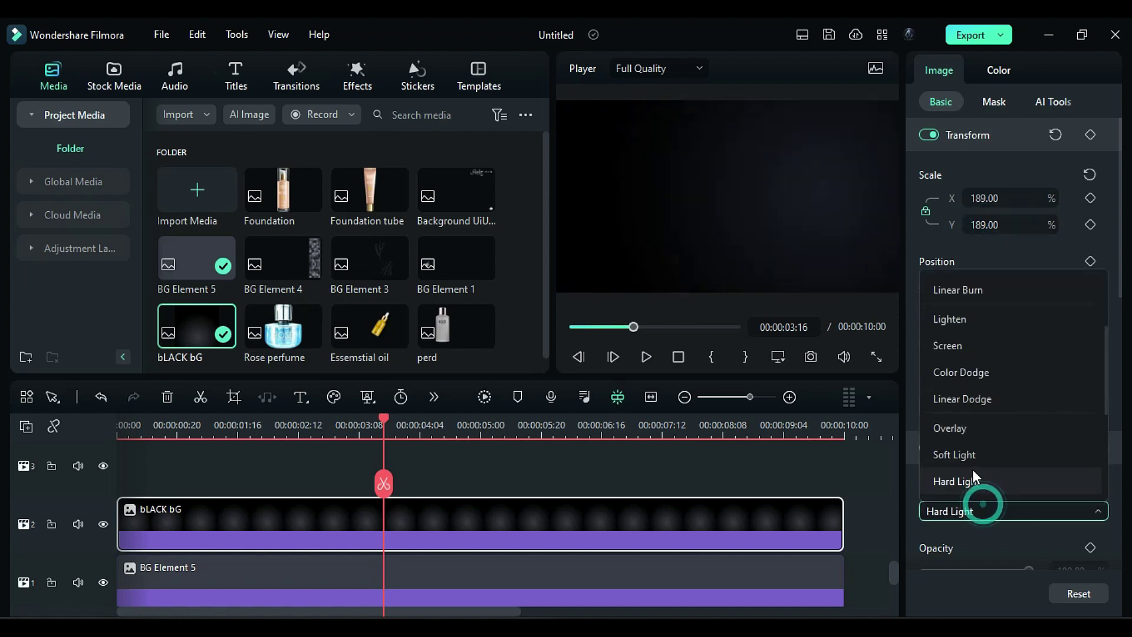
pyautogui.click(972, 462)
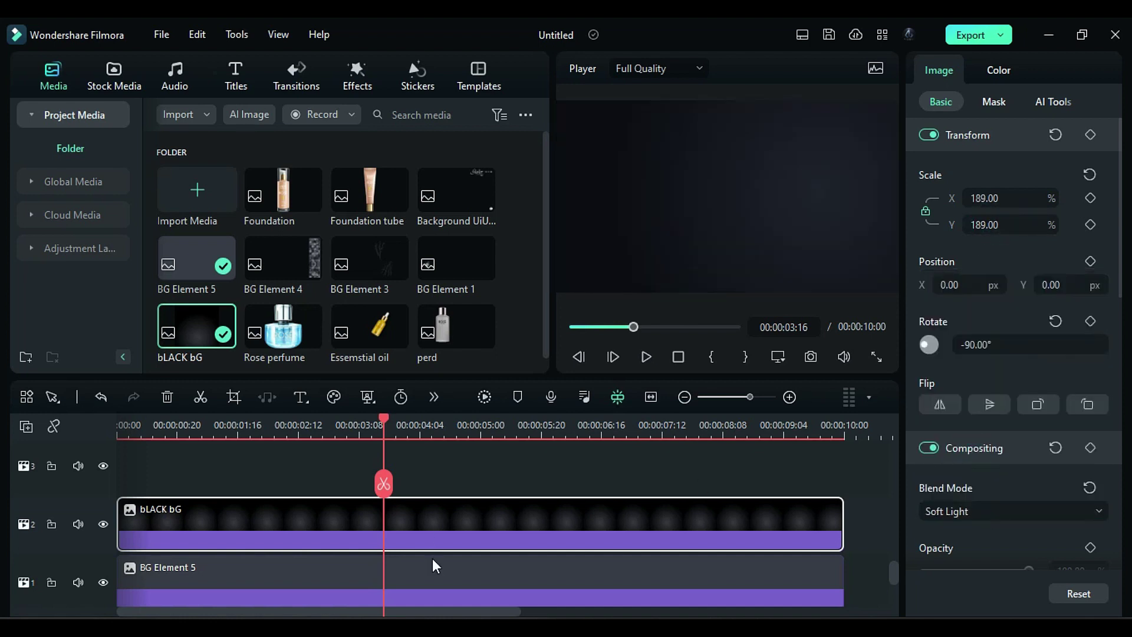
# Step: Add BG Element 4 and BG Element 3 as layers, each stretched to ten seconds
pyautogui.moveTo(284, 265); pyautogui.dragTo(177, 464)
pyautogui.moveTo(259, 469); pyautogui.dragTo(842, 470)
pyautogui.moveTo(370, 259); pyautogui.dragTo(177, 531)
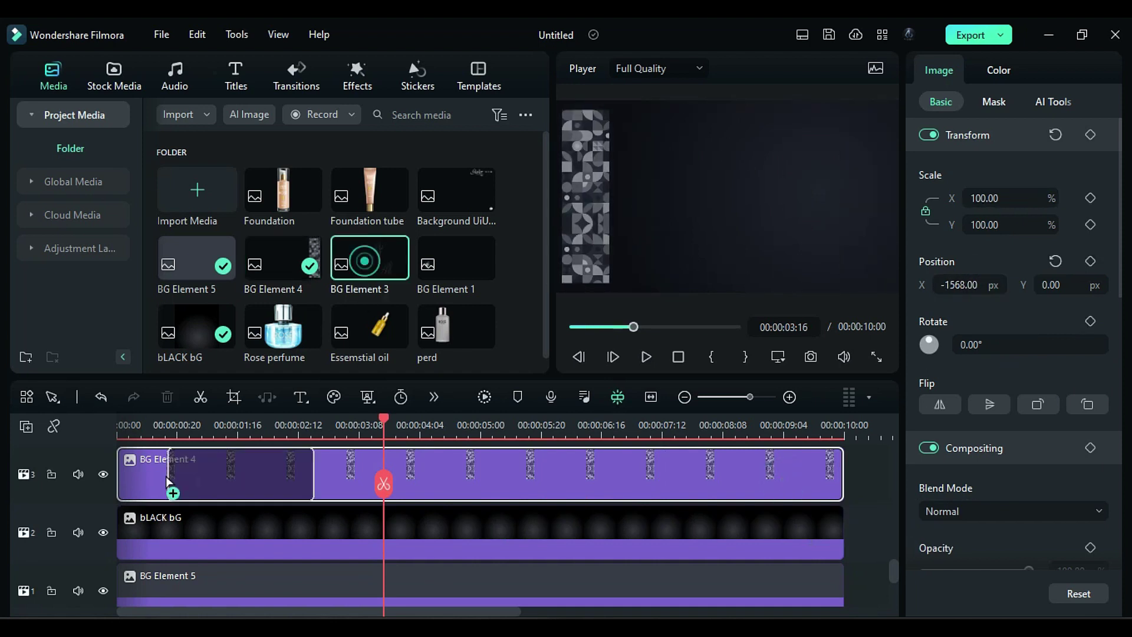
pyautogui.moveTo(486, 531); pyautogui.dragTo(842, 548)
# Step: Blend BG Element 3 with Screen at 62% opacity and add a ten-second BG Element 1 on top
pyautogui.click(939, 69)
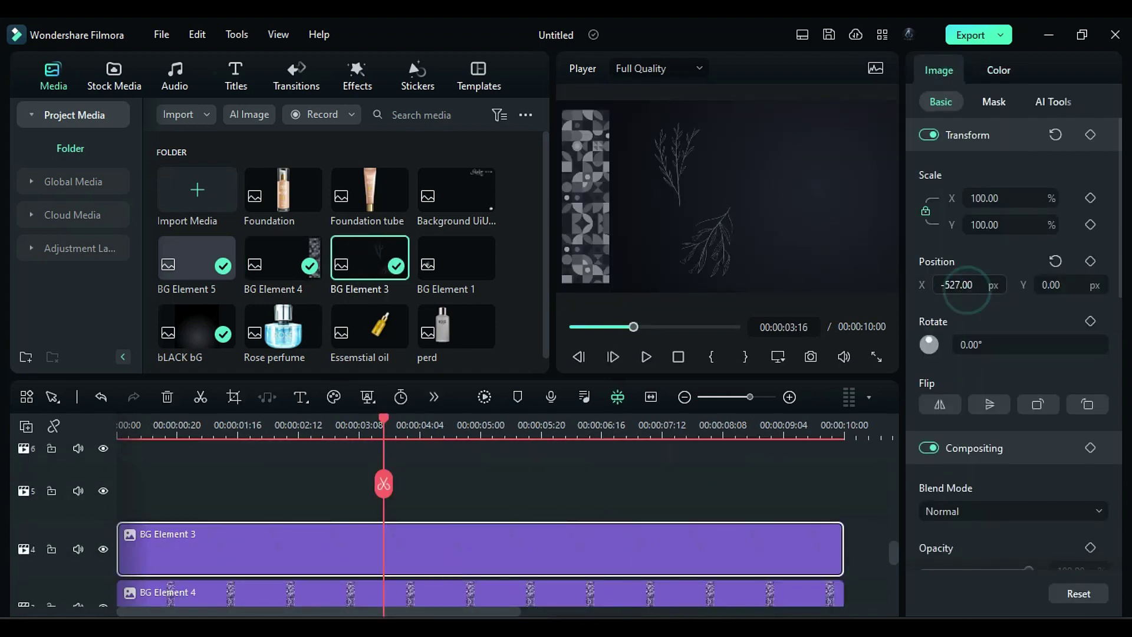
pyautogui.scroll(-2, 1013, 354)
pyautogui.click(1013, 411)
pyautogui.scroll(-1, 1017, 495)
pyautogui.click(980, 551)
pyautogui.click(985, 471)
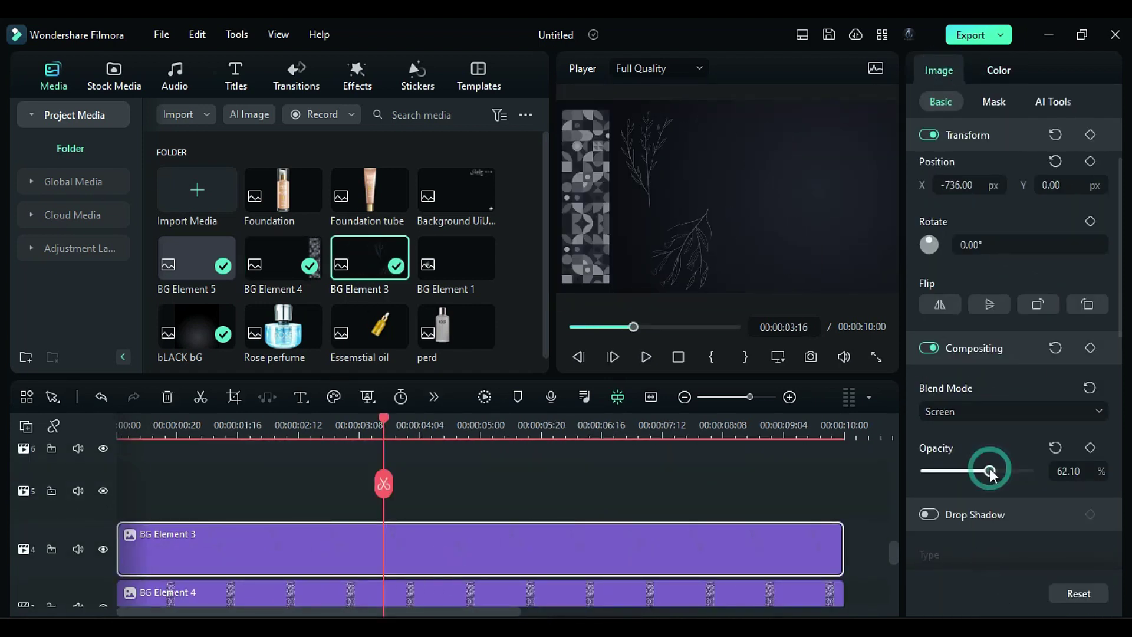
pyautogui.moveTo(456, 258); pyautogui.dragTo(253, 495)
pyautogui.moveTo(486, 491); pyautogui.dragTo(842, 491)
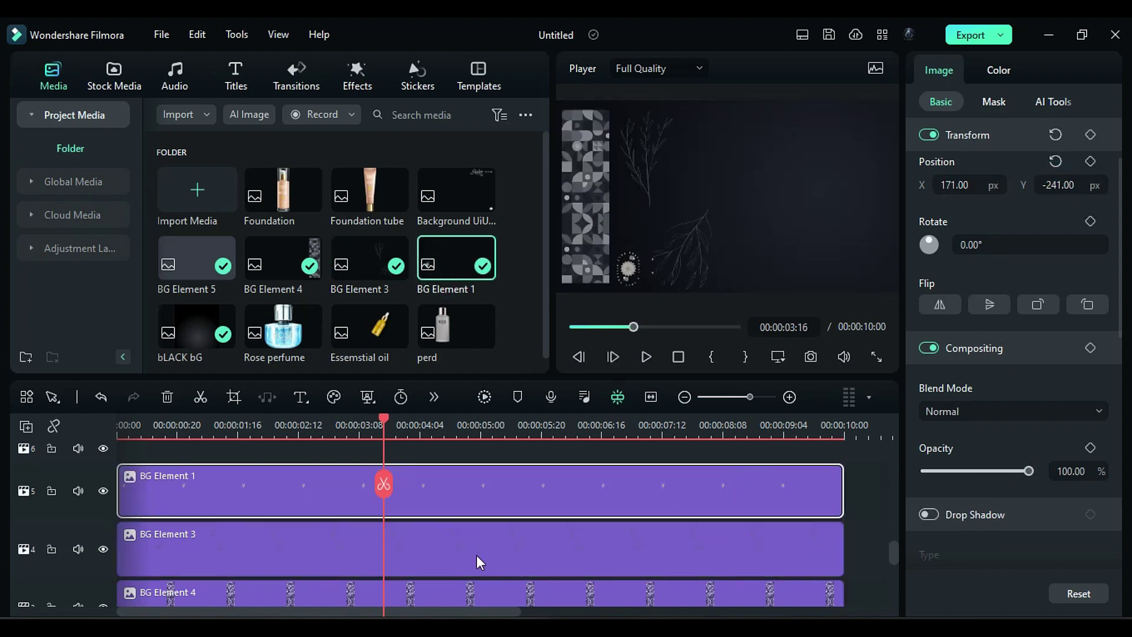
pyautogui.scroll(1, 476, 554)
# Step: Add a ten-second Default Title and replace its text with Home
pyautogui.click(236, 78)
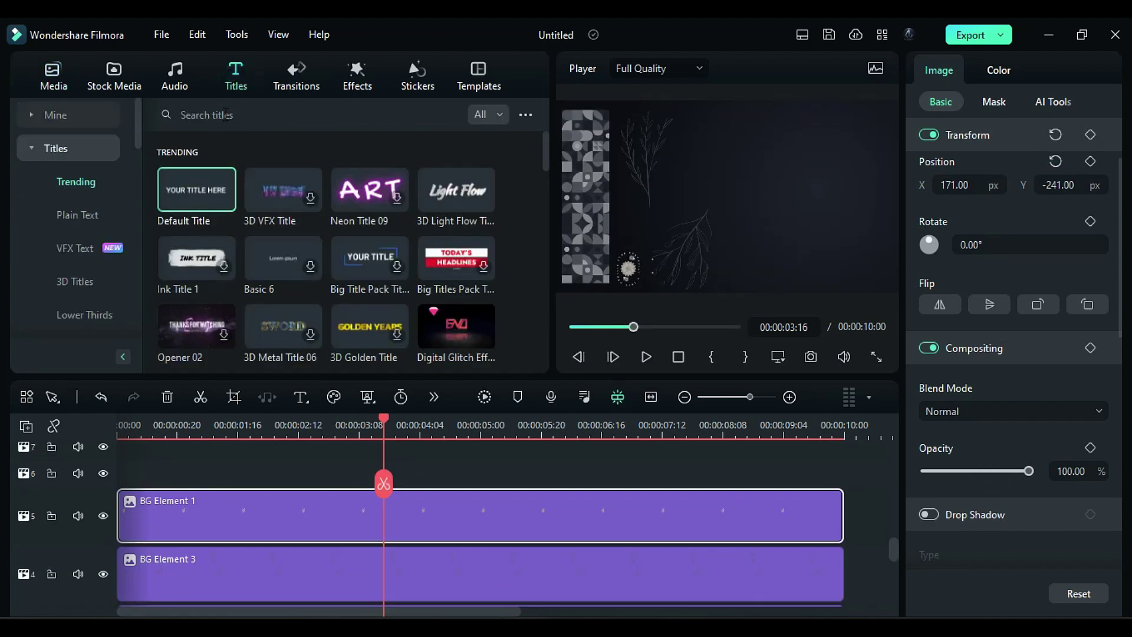
pyautogui.moveTo(199, 179); pyautogui.dragTo(129, 482)
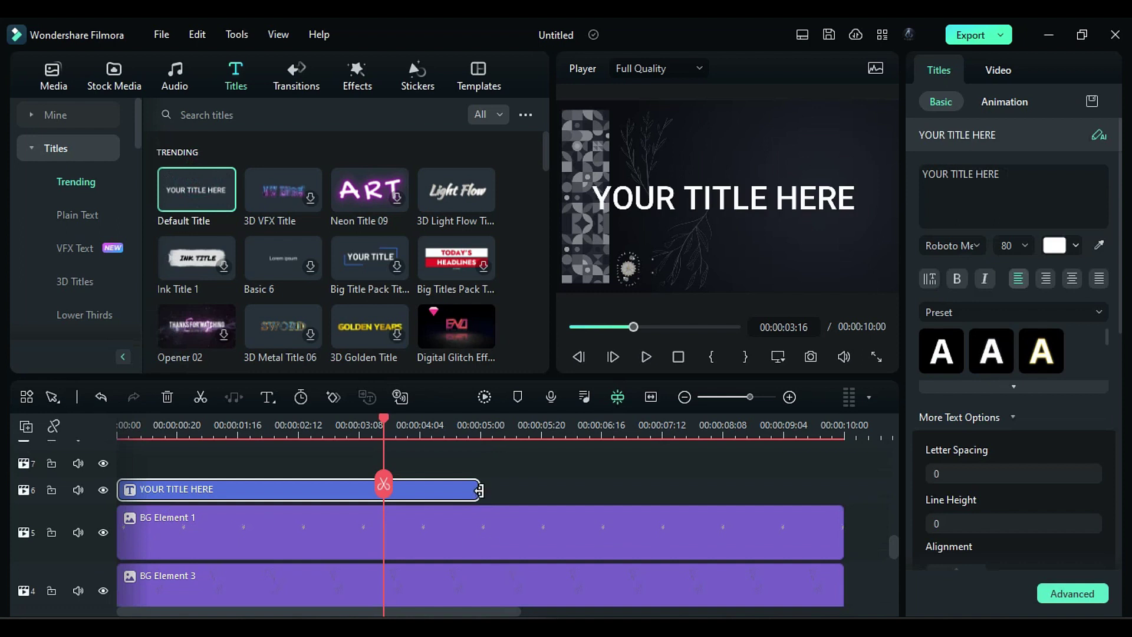
pyautogui.moveTo(479, 489); pyautogui.dragTo(844, 489)
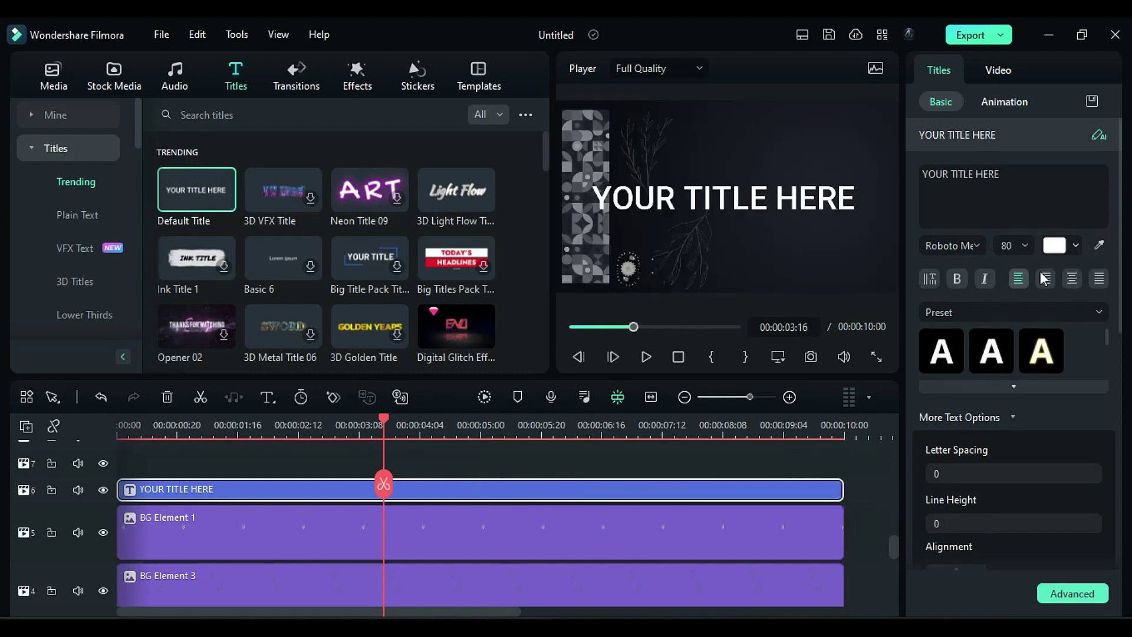
pyautogui.click(926, 174)
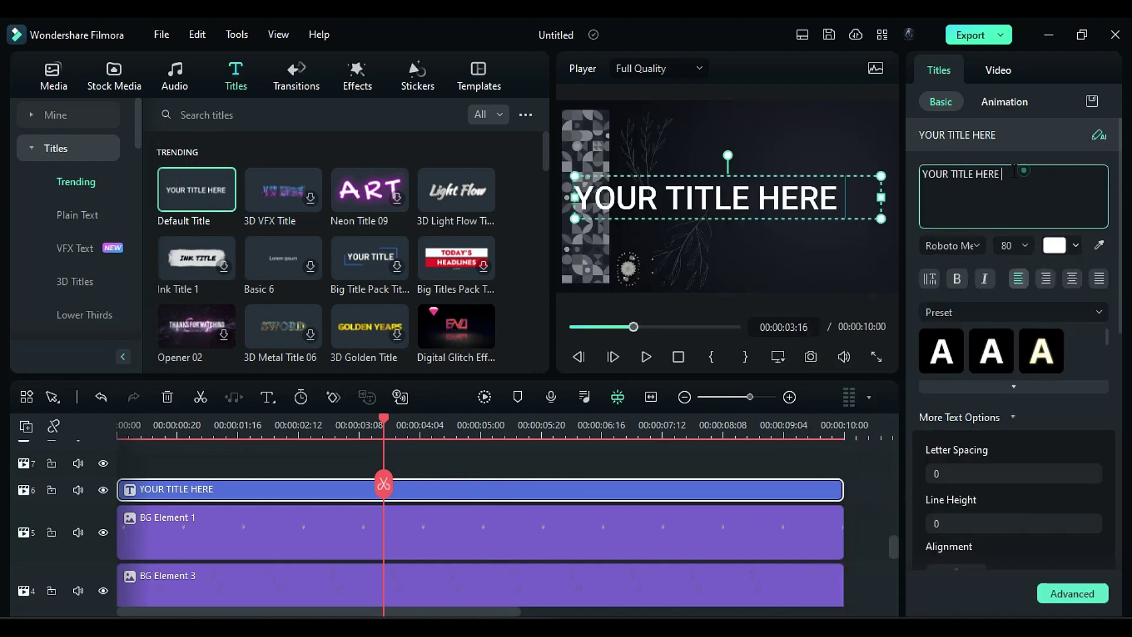
pyautogui.hotkey('ctrl', 'a')
pyautogui.write('H')
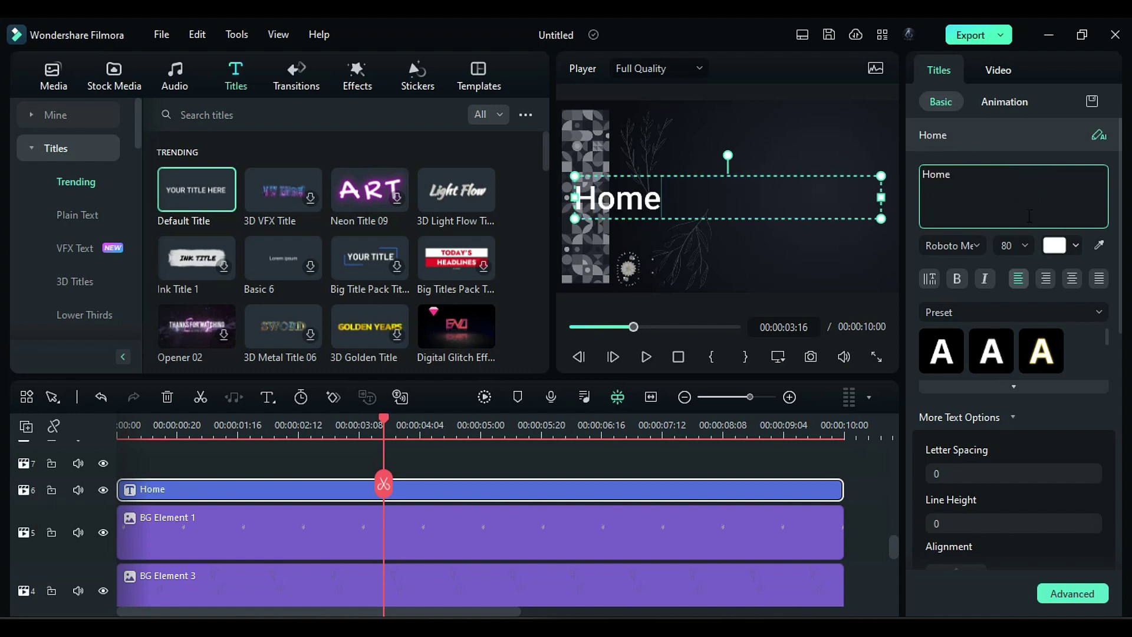
# Step: Set the Home title to 14-point size and move it to the top-left of the frame
pyautogui.click(1023, 246)
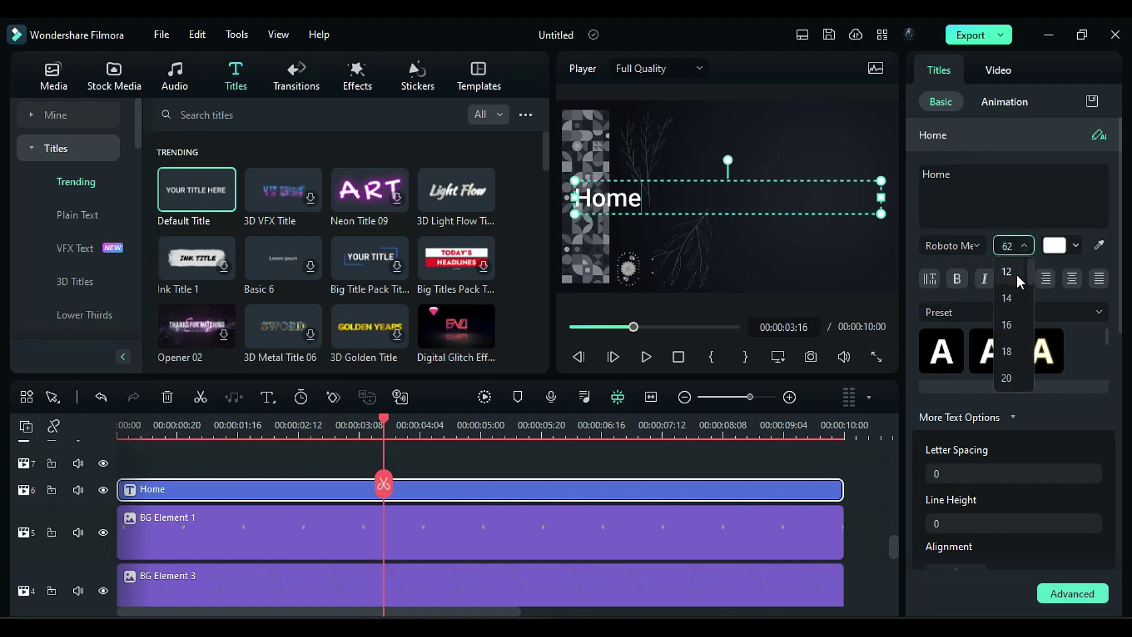
pyautogui.click(1014, 273)
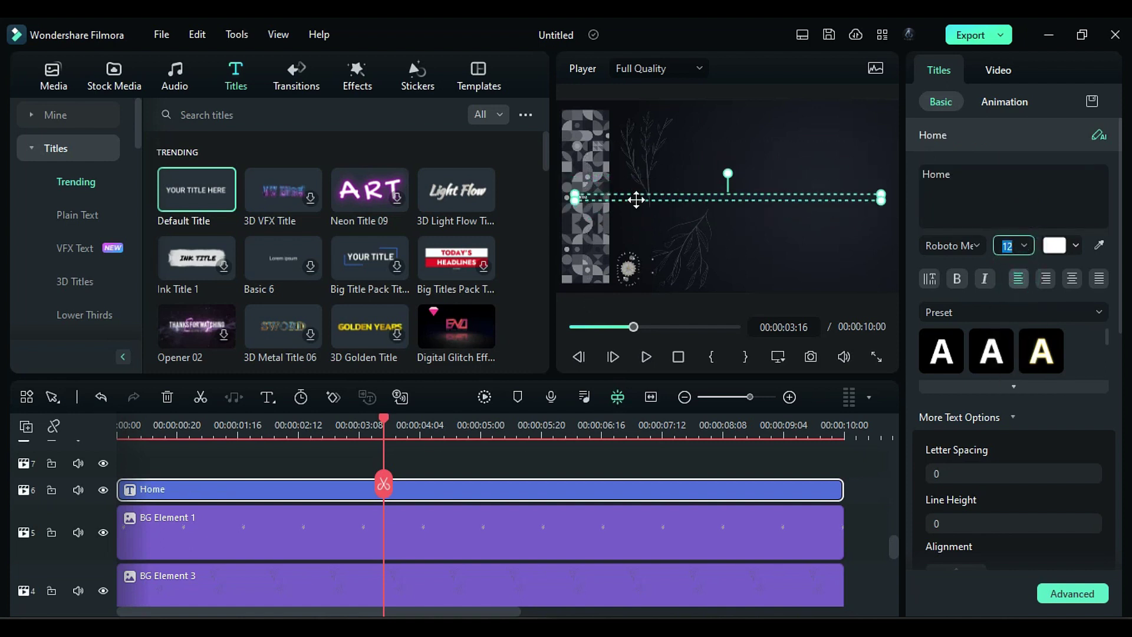
pyautogui.moveTo(636, 200); pyautogui.dragTo(666, 116)
pyautogui.click(674, 117)
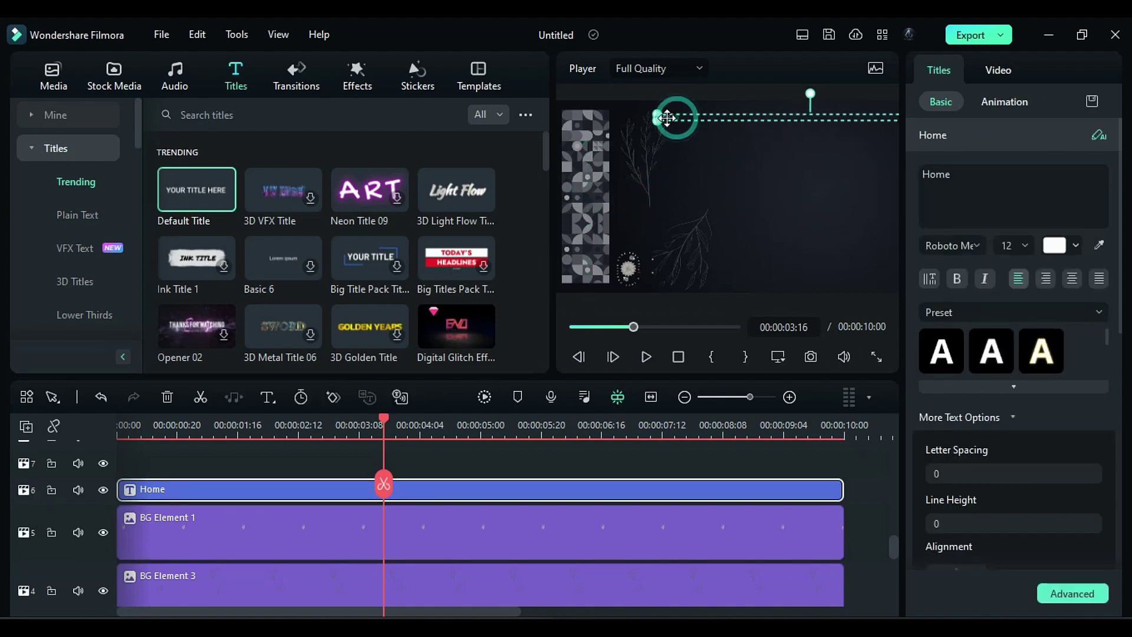
pyautogui.click(1026, 248)
pyautogui.click(1009, 298)
pyautogui.click(1008, 298)
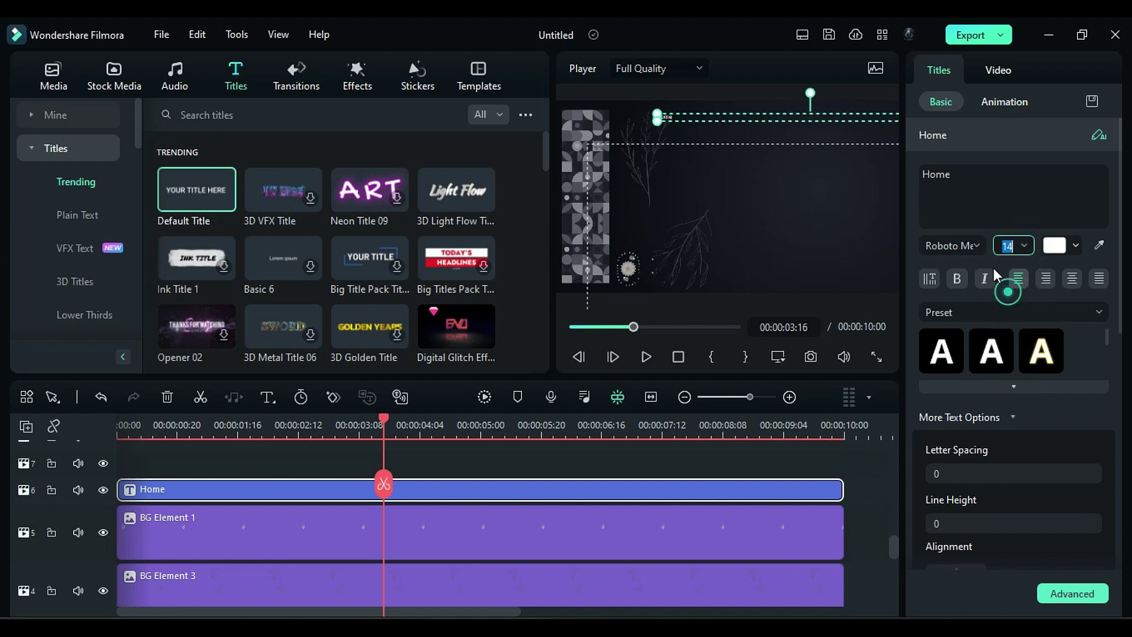
# Step: Duplicate the Home title clip and replace the word Home in the copy
pyautogui.click(489, 491)
pyautogui.hotkey('ctrl', 'c')
pyautogui.hotkey('ctrl', 'v')
pyautogui.click(440, 434)
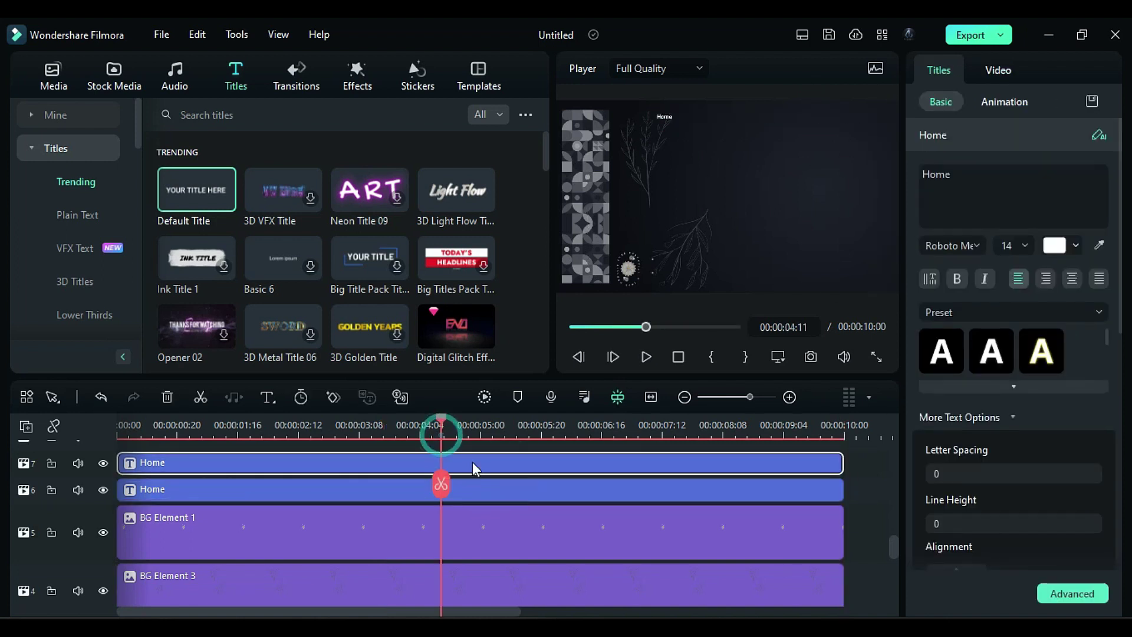
pyautogui.doubleClick(996, 172)
pyautogui.write('Sh')
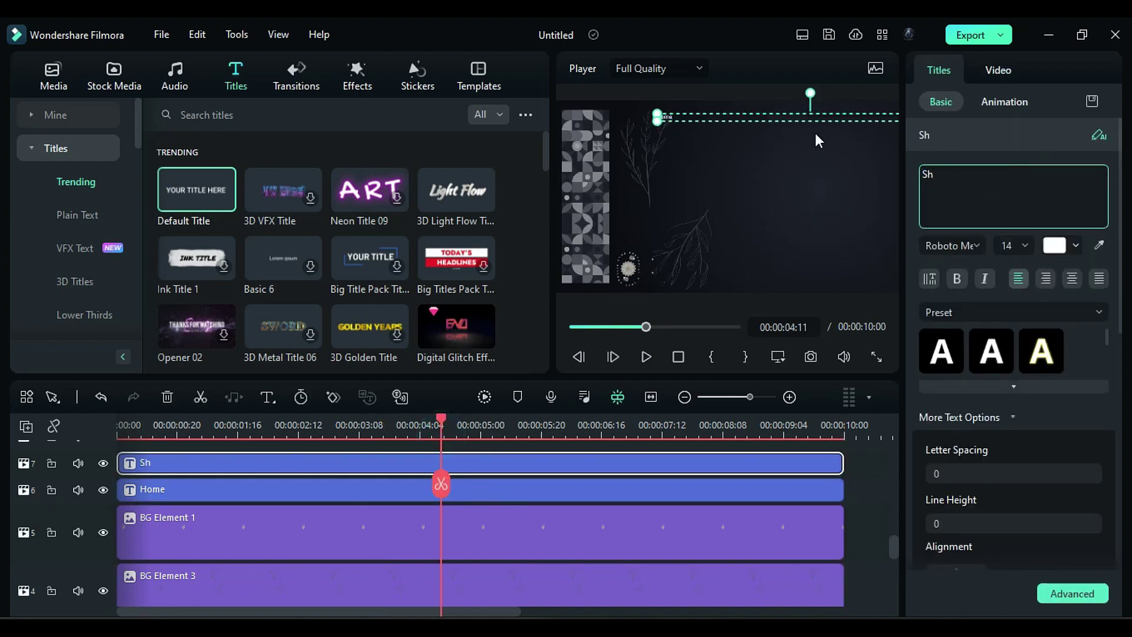
pyautogui.write('op')
pyautogui.scroll(-3, 1074, 519)
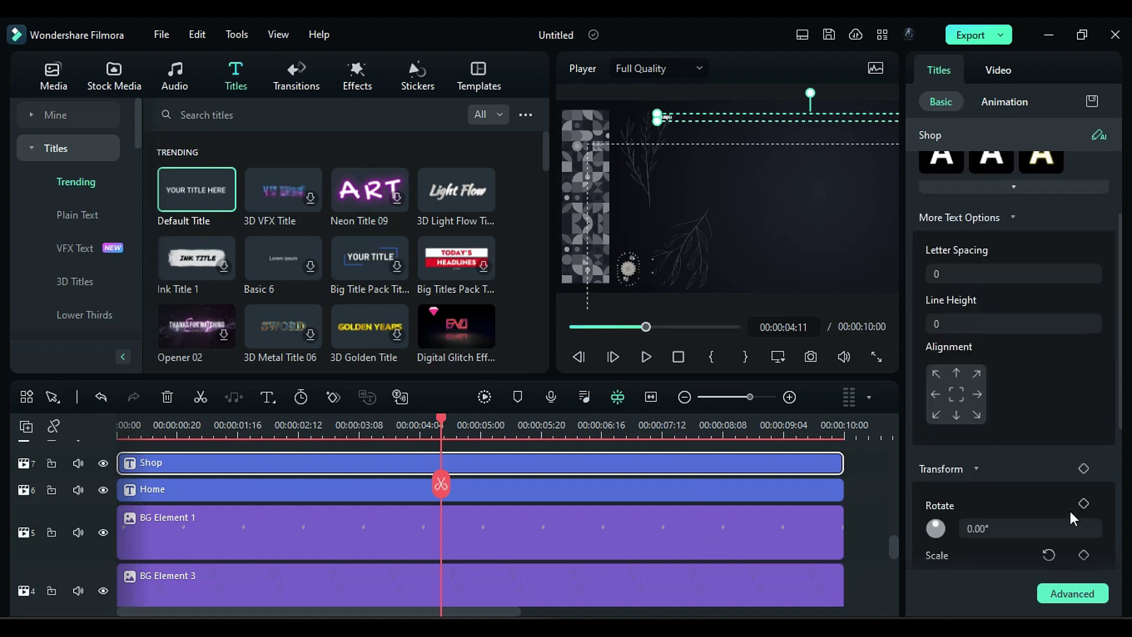
pyautogui.scroll(-3, 1043, 477)
pyautogui.scroll(1, 1044, 478)
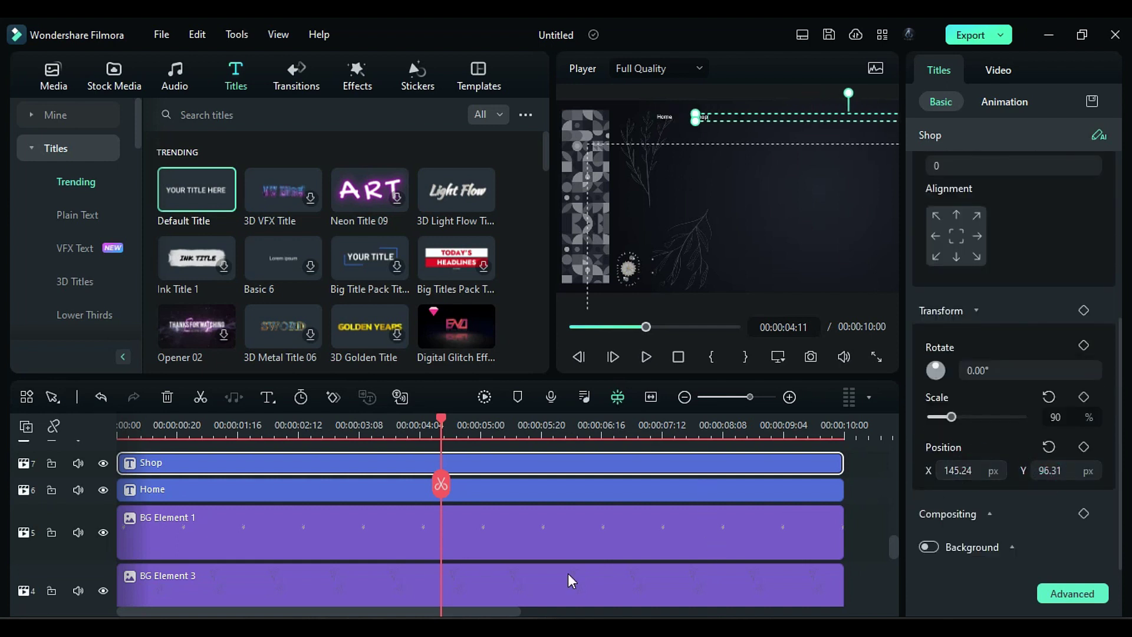
# Step: Duplicate the Shop title, rename it About Us, and set its horizontal position
pyautogui.click(577, 535)
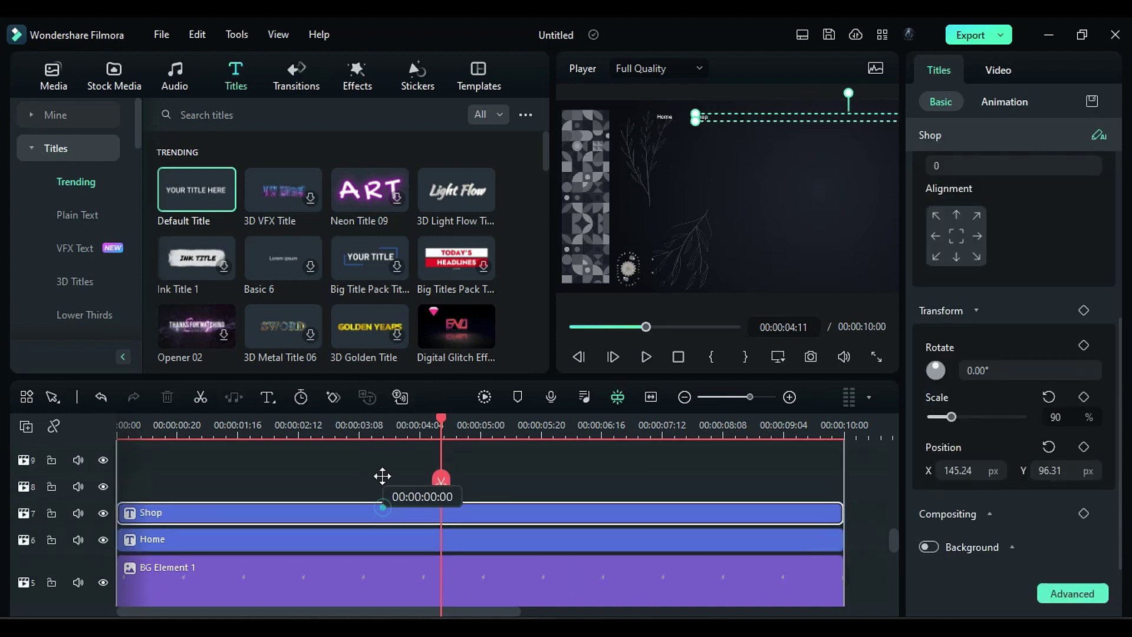
pyautogui.moveTo(355, 466); pyautogui.dragTo(386, 469)
pyautogui.click(429, 432)
pyautogui.doubleClick(461, 485)
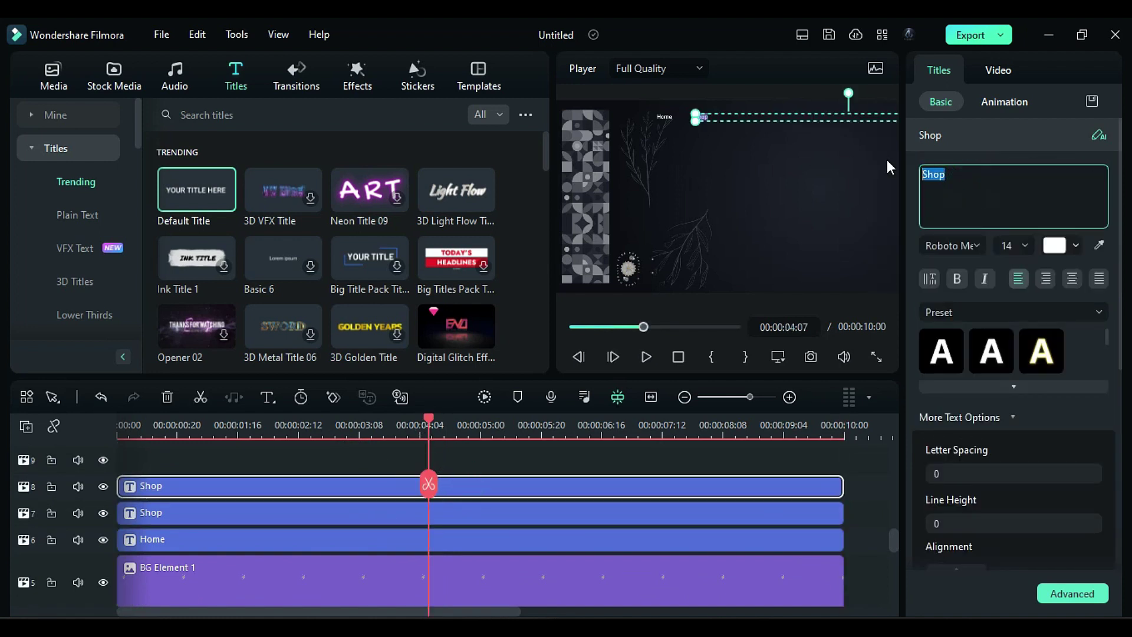
pyautogui.click(443, 465)
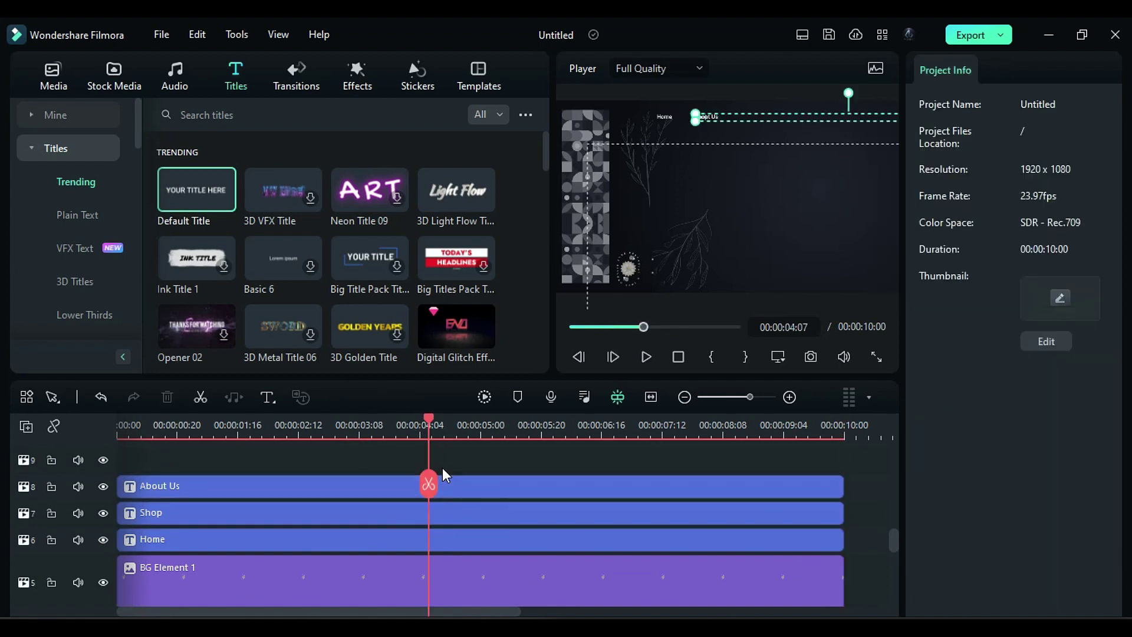
pyautogui.scroll(-2, 1017, 353)
pyautogui.click(951, 481)
pyautogui.write('189.24')
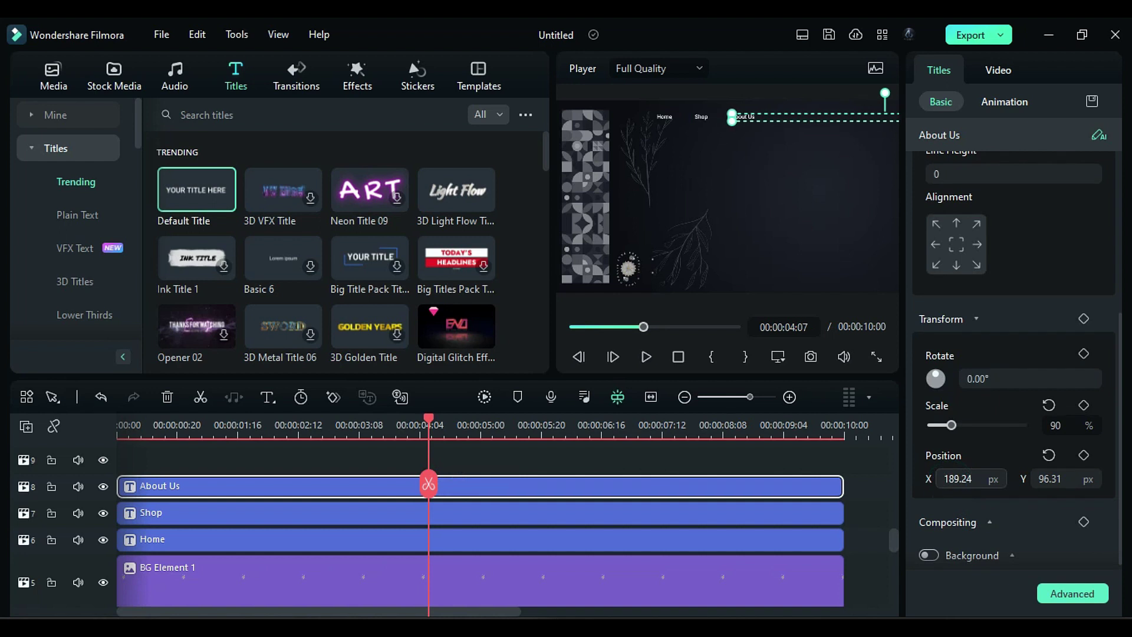
# Step: Duplicate About Us as Contact Us and shift its Position X further right
pyautogui.moveTo(519, 491); pyautogui.dragTo(513, 467)
pyautogui.click(478, 418)
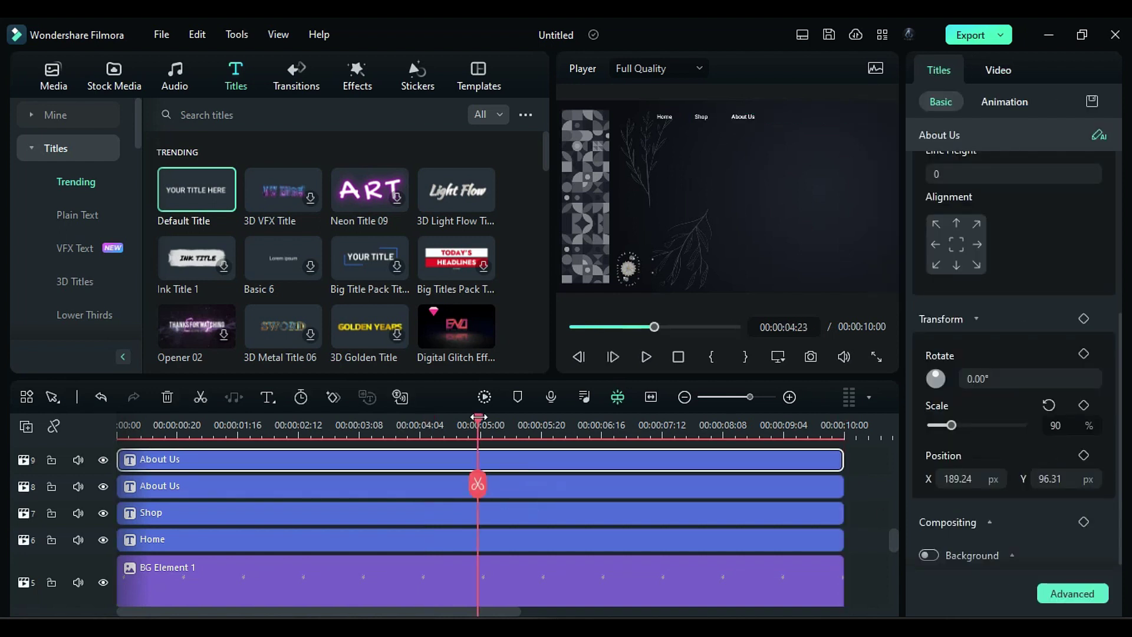
pyautogui.scroll(3, 946, 301)
pyautogui.scroll(3, 1079, 275)
pyautogui.moveTo(951, 175); pyautogui.dragTo(915, 177)
pyautogui.write('C Us')
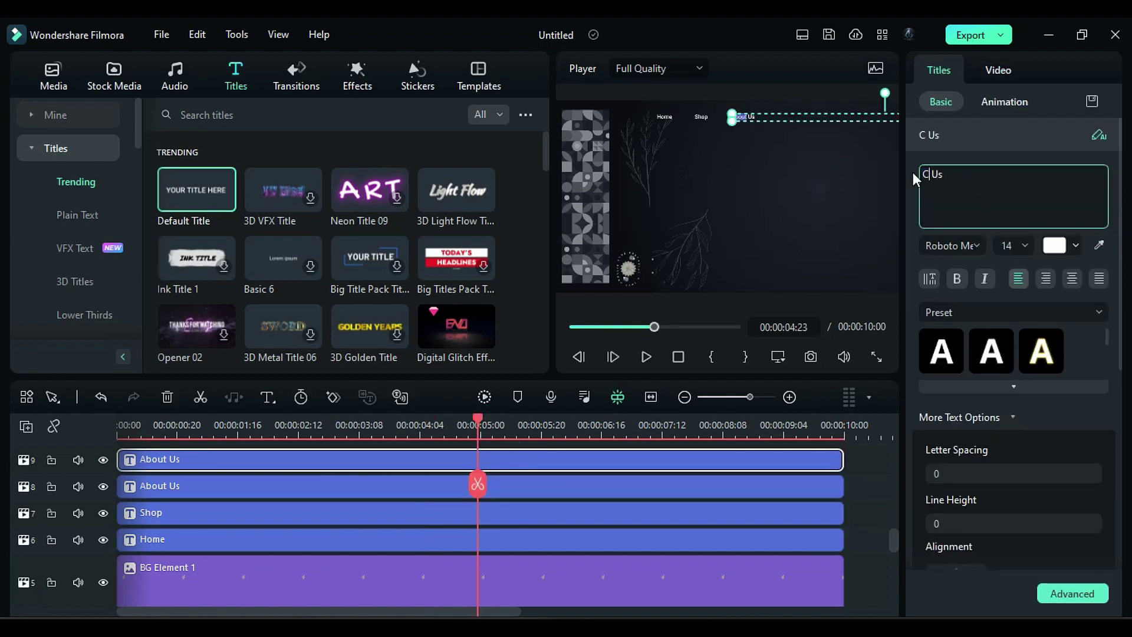
pyautogui.scroll(-5, 1008, 354)
pyautogui.click(955, 478)
pyautogui.write('239.24')
pyautogui.press('Return')
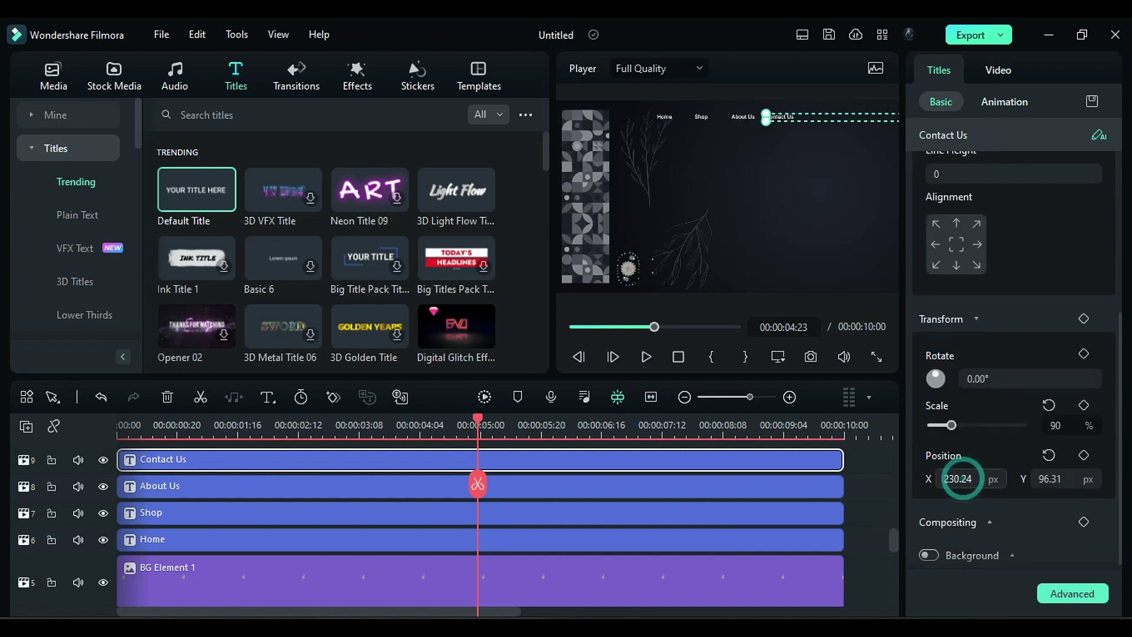
# Step: Add a White solid colour on a new track and mask it into a thin rectangular bar
pyautogui.click(773, 500)
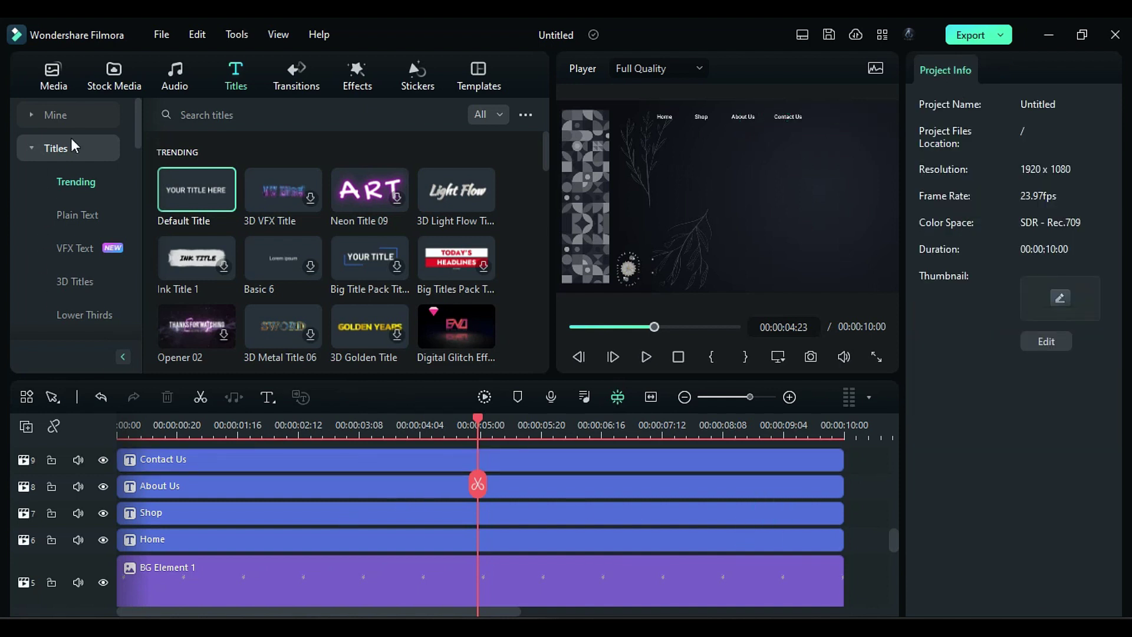
pyautogui.click(110, 84)
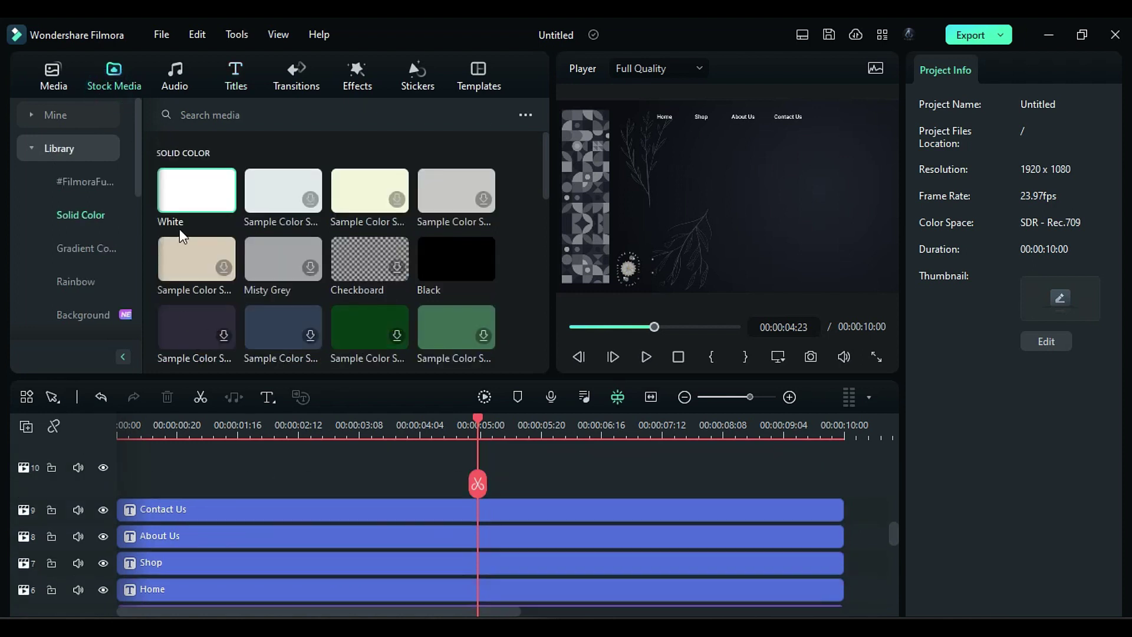
pyautogui.moveTo(188, 187)
pyautogui.mouseDown()
pyautogui.moveTo(151, 352)
pyautogui.moveTo(246, 496)
pyautogui.moveTo(843, 495)
pyautogui.mouseUp()
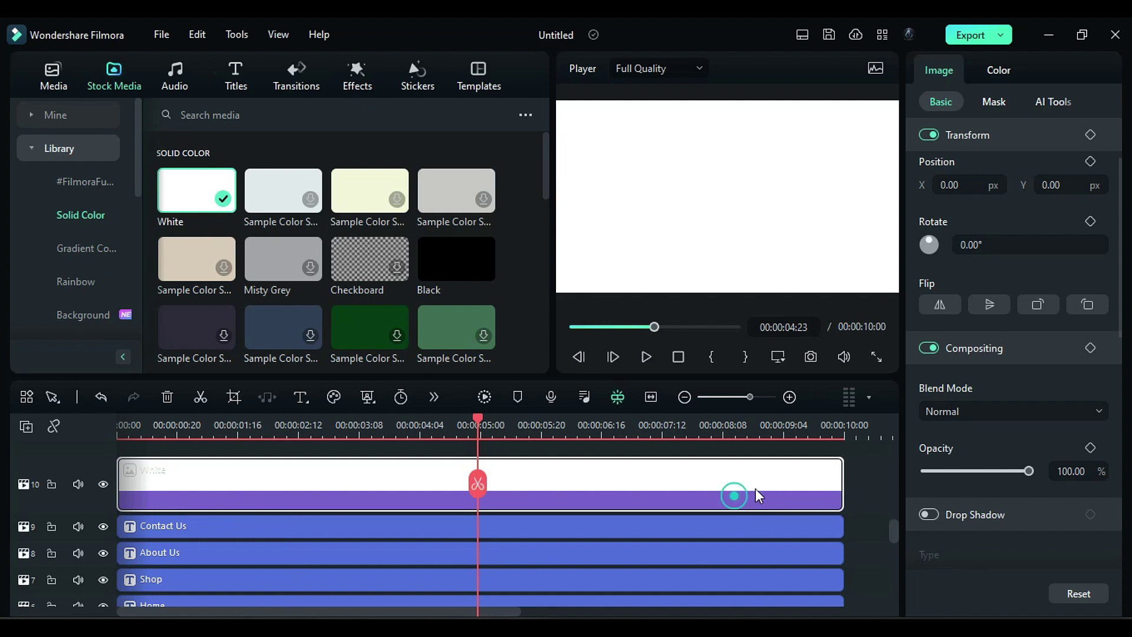
pyautogui.click(1002, 100)
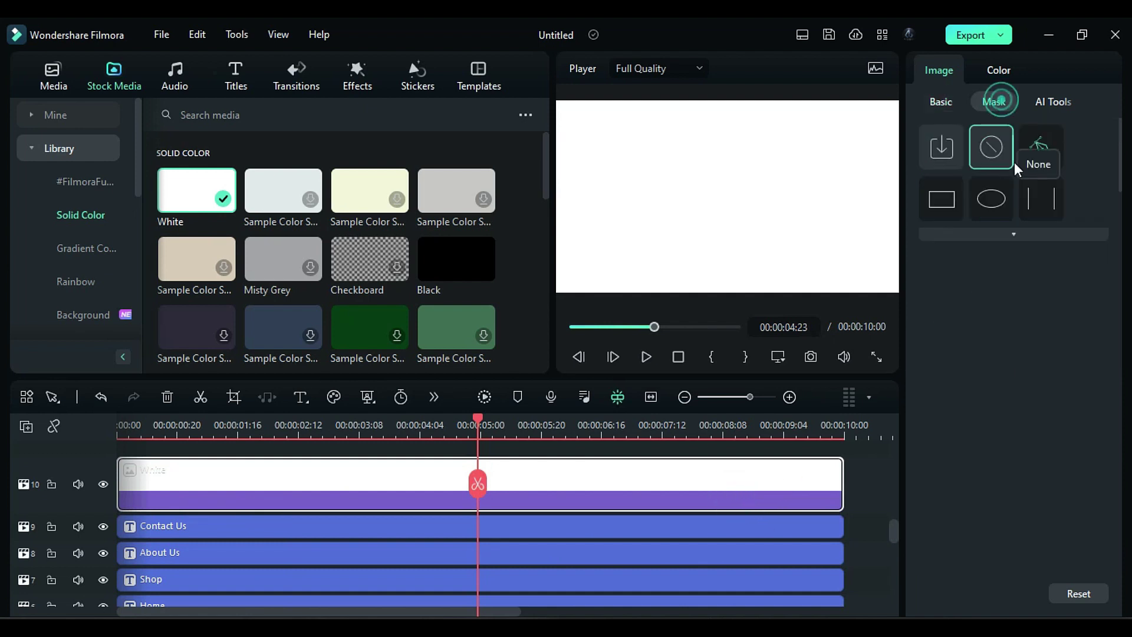
pyautogui.click(943, 195)
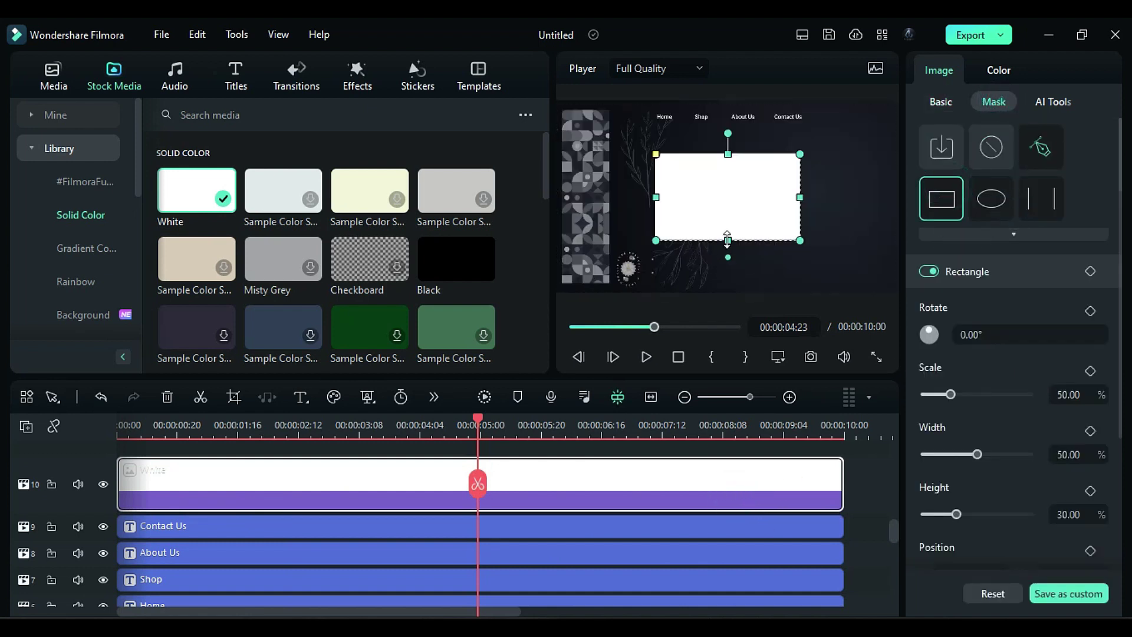
pyautogui.moveTo(728, 232)
pyautogui.mouseDown()
pyautogui.moveTo(736, 190)
pyautogui.moveTo(737, 202)
pyautogui.mouseUp()
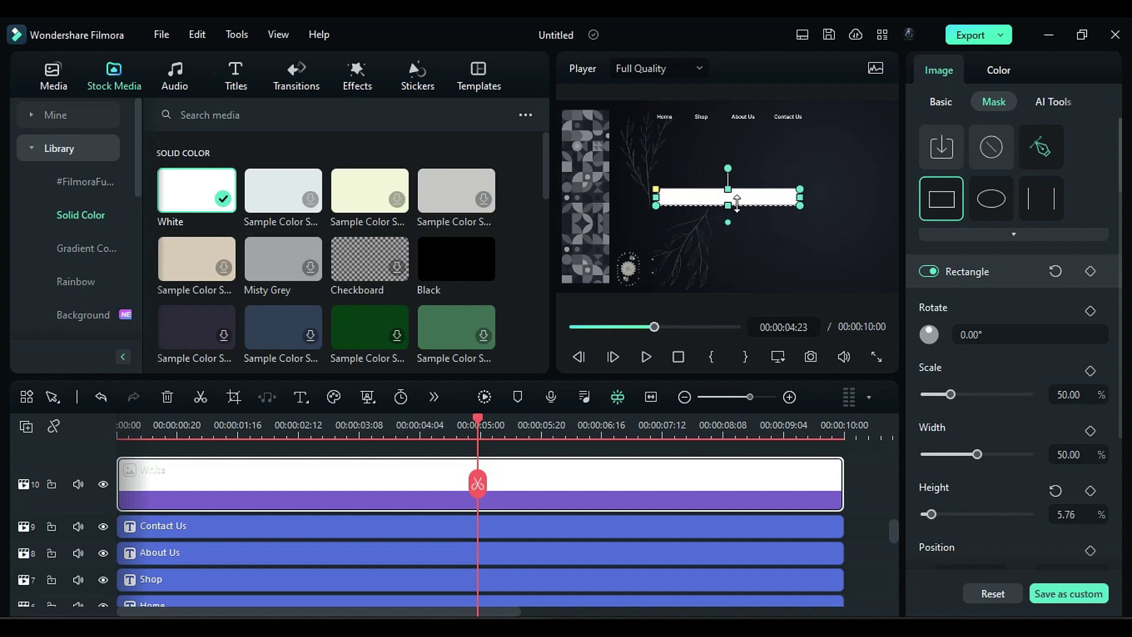
# Step: Scale the white bar down to about 20% and move it to the top-left menu row
pyautogui.click(941, 104)
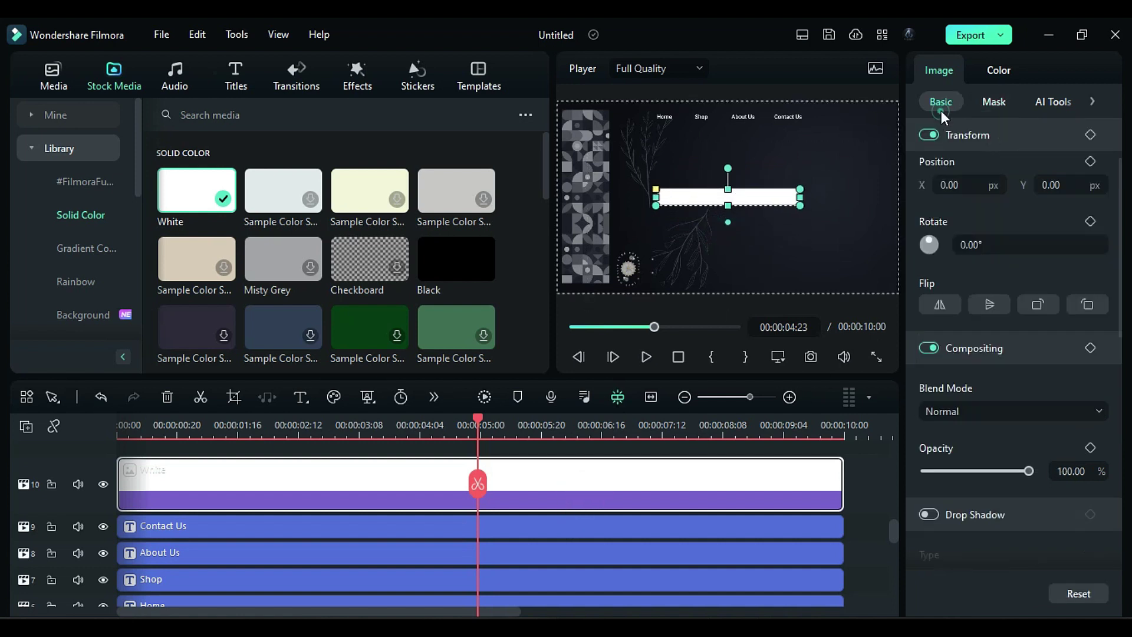
pyautogui.moveTo(986, 227); pyautogui.dragTo(956, 227)
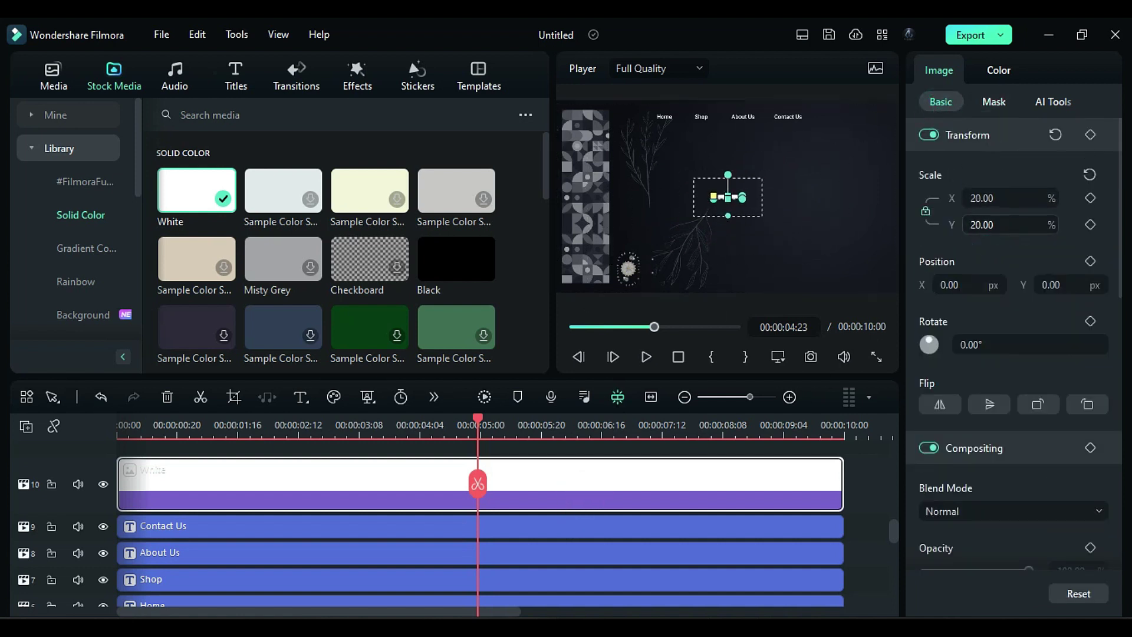
pyautogui.moveTo(969, 280); pyautogui.dragTo(970, 289)
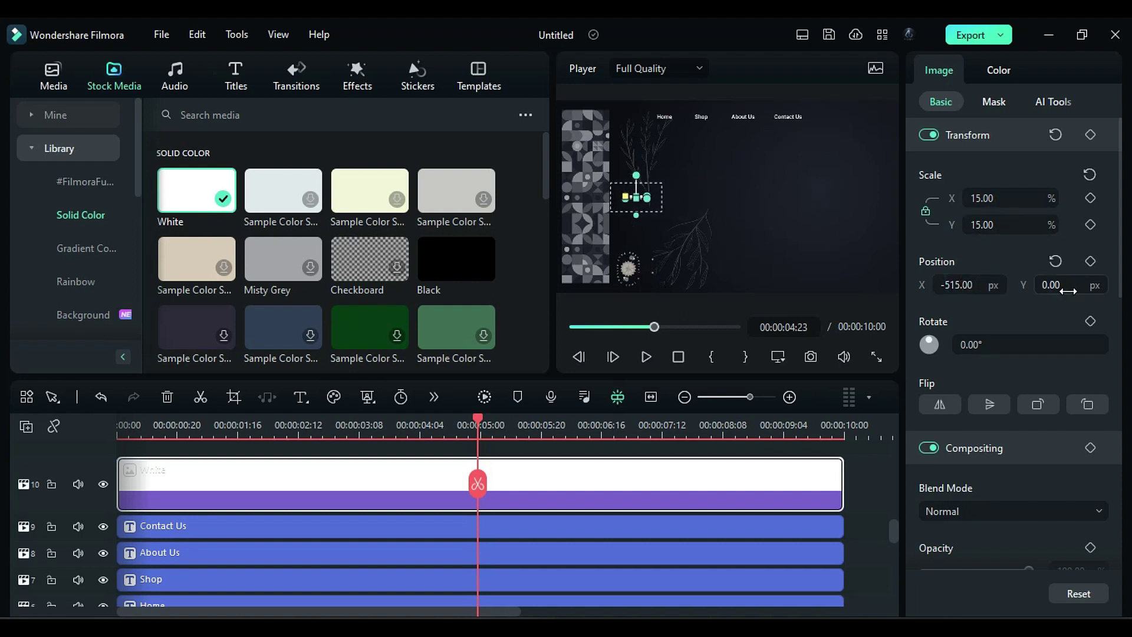
pyautogui.moveTo(1069, 290); pyautogui.dragTo(1114, 291)
pyautogui.moveTo(959, 284); pyautogui.dragTo(937, 284)
pyautogui.moveTo(1025, 225); pyautogui.dragTo(999, 223)
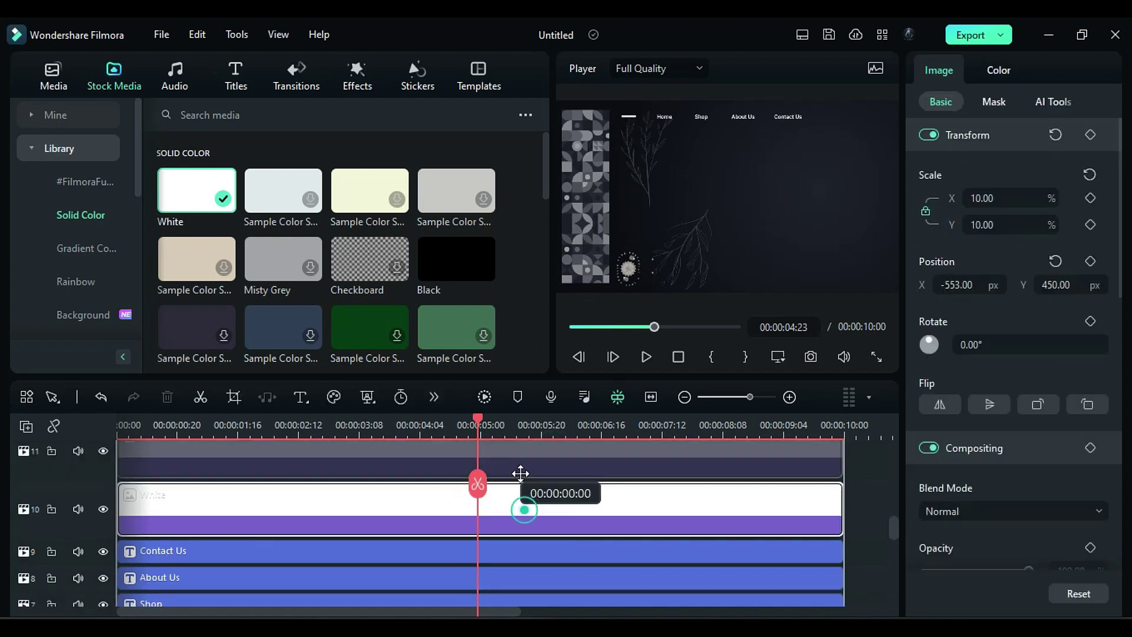
# Step: Duplicate the bar twice and stack the three bars into a hamburger menu icon
pyautogui.moveTo(568, 478); pyautogui.dragTo(524, 461)
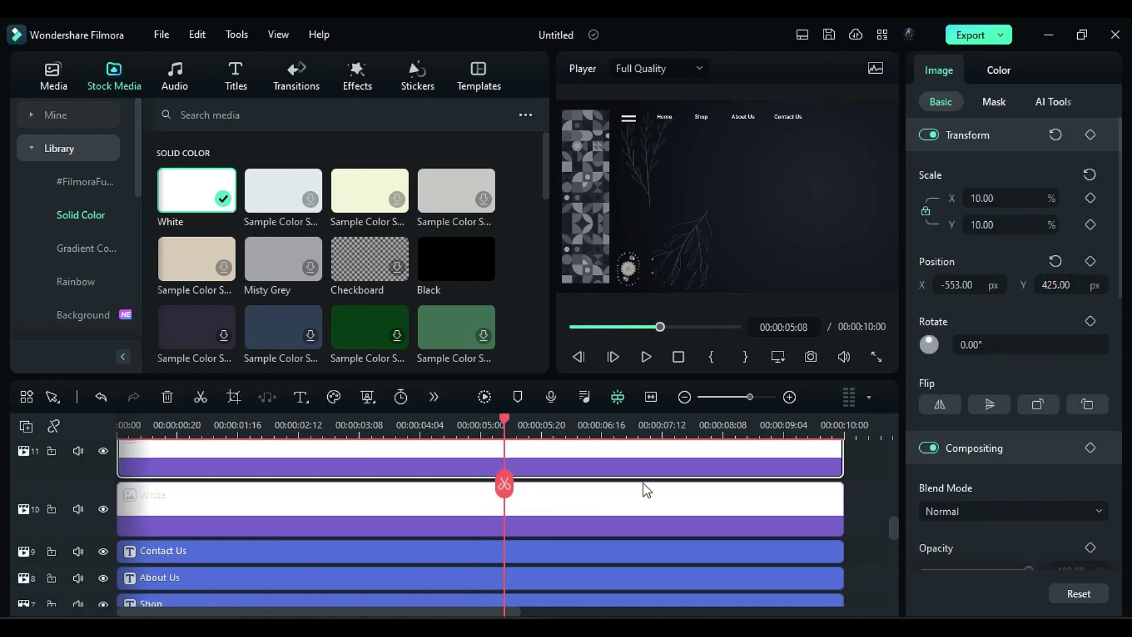
pyautogui.scroll(2, 644, 489)
pyautogui.moveTo(575, 519); pyautogui.dragTo(576, 488)
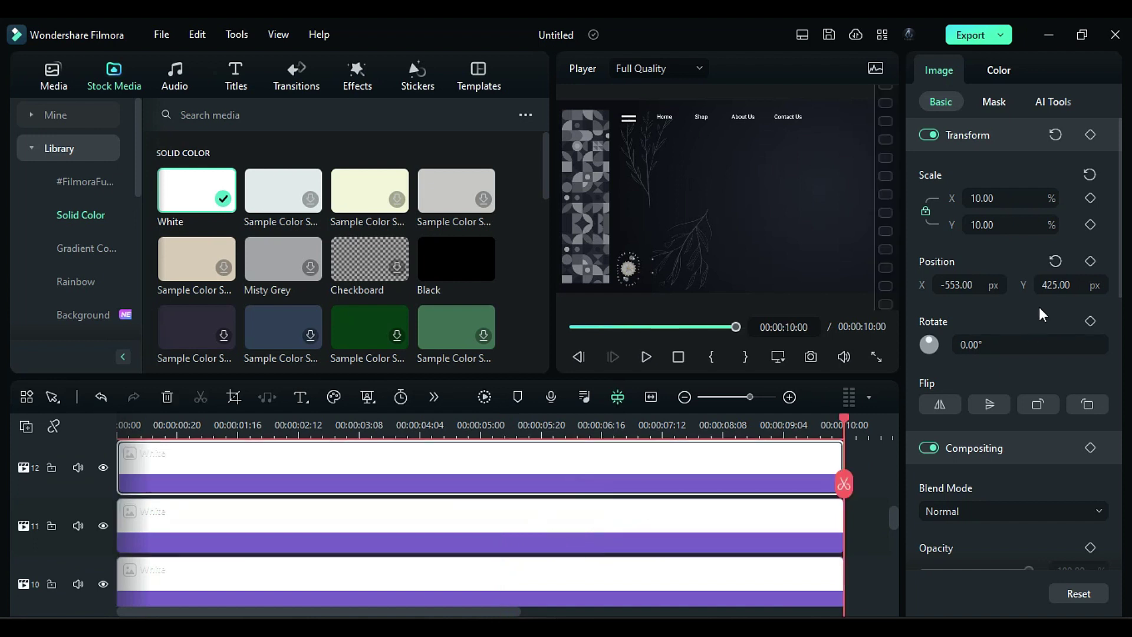
pyautogui.click(478, 573)
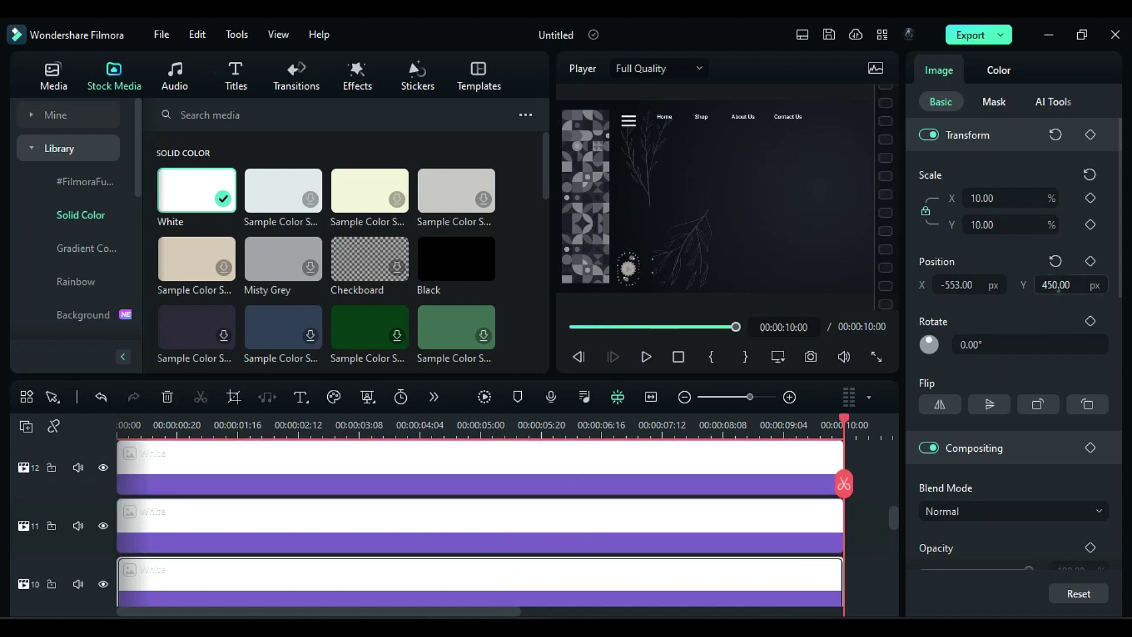
pyautogui.click(781, 520)
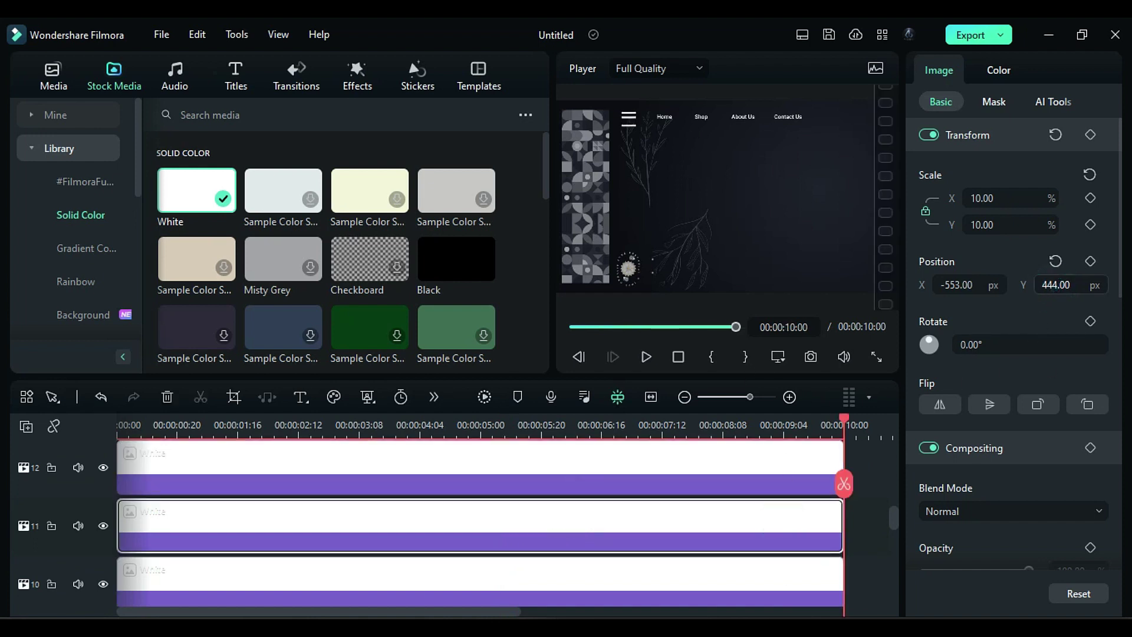
pyautogui.click(809, 461)
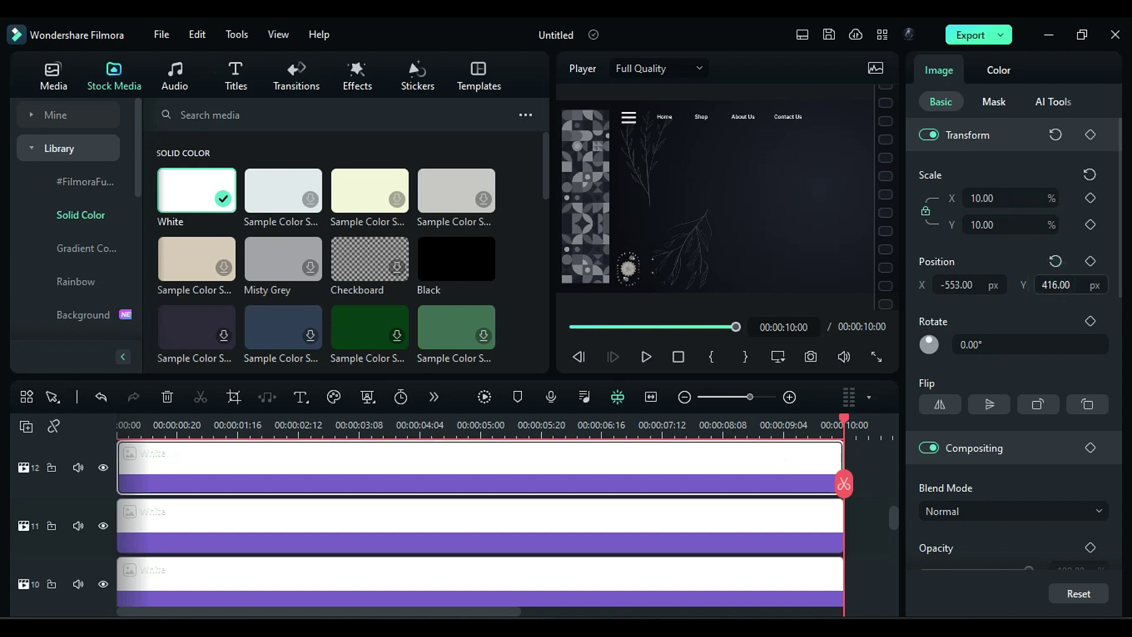
pyautogui.scroll(2, 485, 524)
pyautogui.click(492, 482)
# Step: Add the Essemstial oil image for about four seconds, scaled to 75% and placed right
pyautogui.click(40, 82)
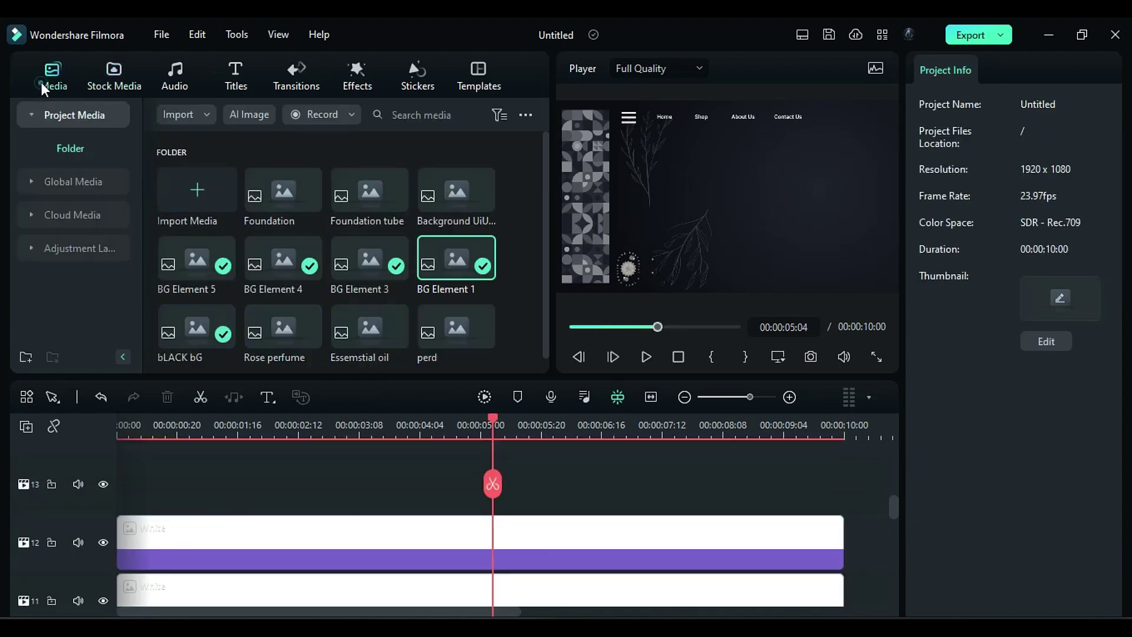
pyautogui.moveTo(367, 331)
pyautogui.mouseDown()
pyautogui.moveTo(257, 497)
pyautogui.moveTo(444, 491)
pyautogui.mouseUp()
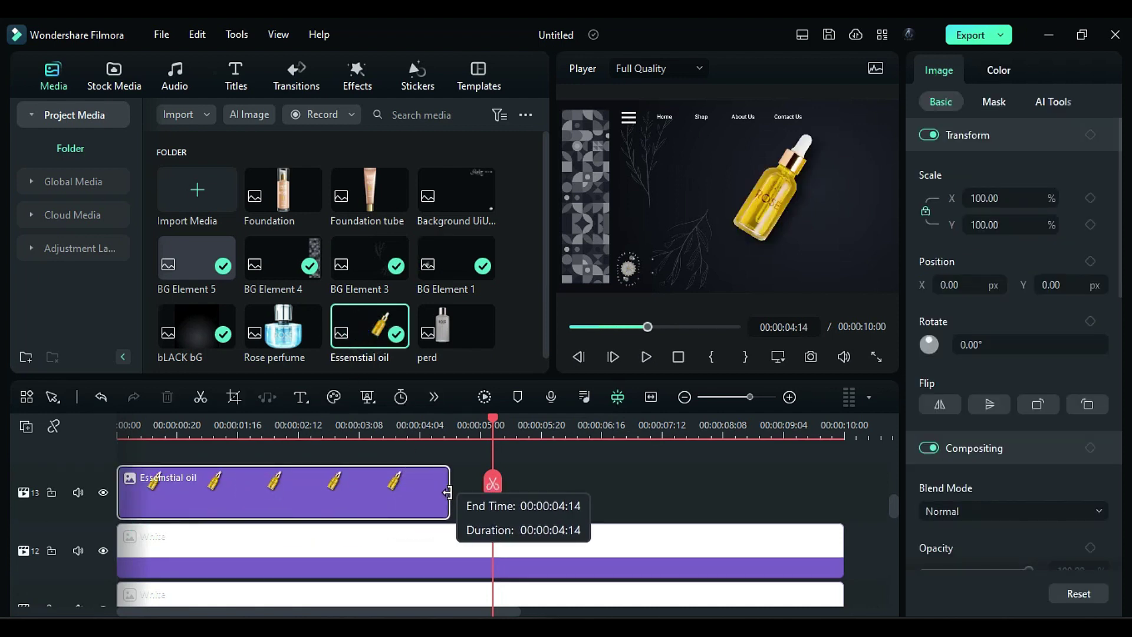
pyautogui.moveTo(444, 492); pyautogui.dragTo(451, 492)
pyautogui.press('Home')
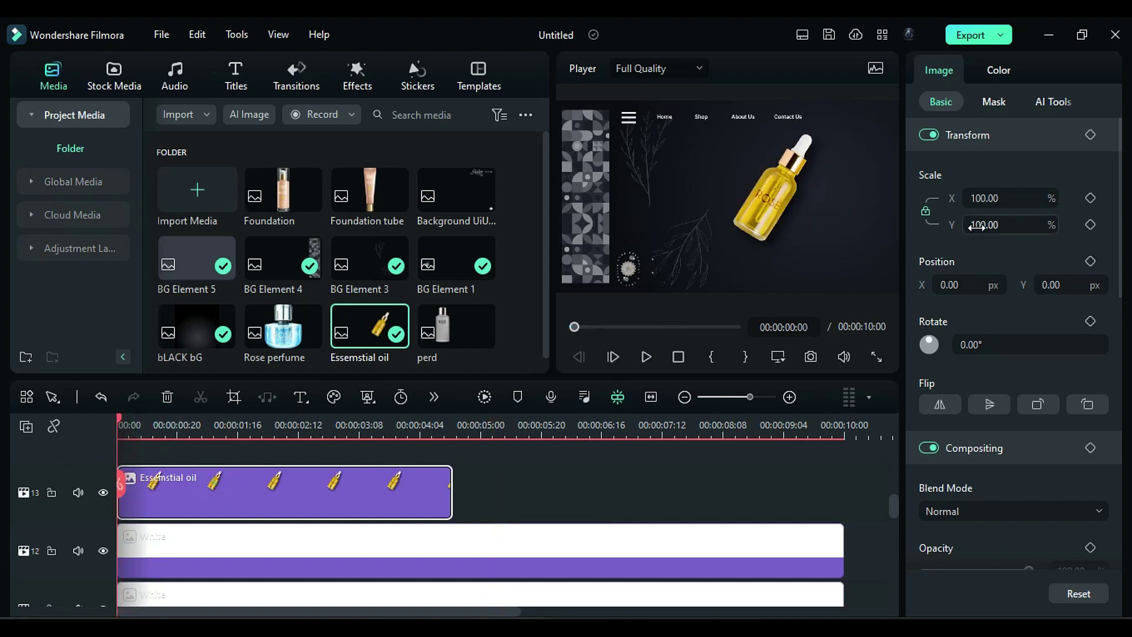
pyautogui.moveTo(976, 226); pyautogui.dragTo(967, 227)
pyautogui.moveTo(962, 283); pyautogui.dragTo(973, 282)
pyautogui.moveTo(1054, 282); pyautogui.dragTo(1048, 282)
pyautogui.moveTo(965, 286); pyautogui.dragTo(970, 289)
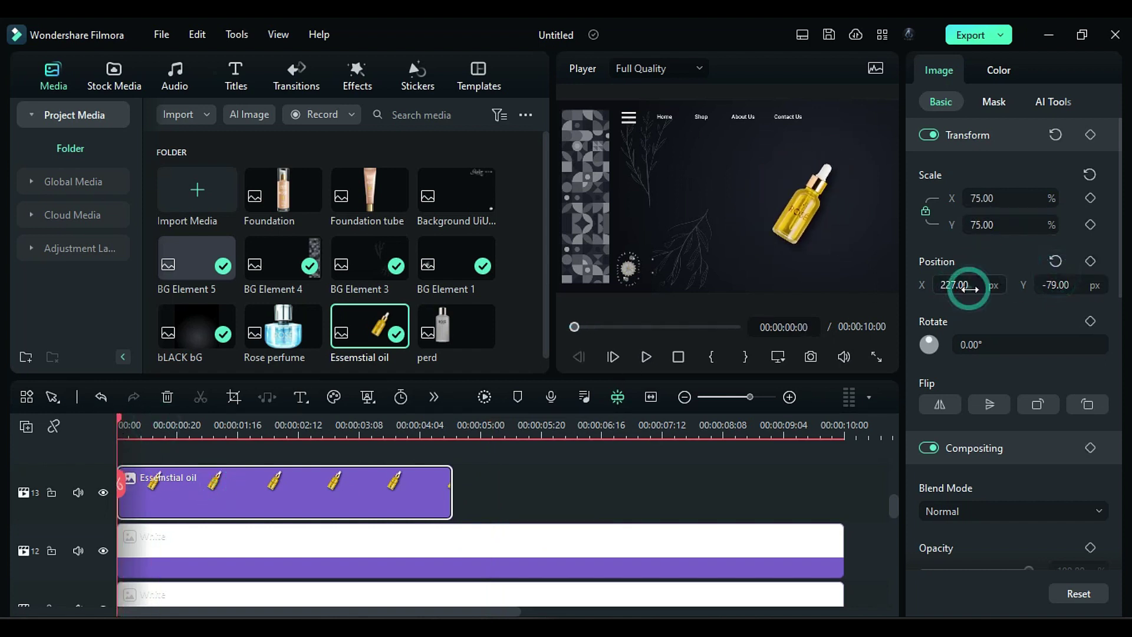
# Step: Keyframe the bottle's start position at X -104, Y -814 and preview it sliding in
pyautogui.moveTo(121, 424)
pyautogui.mouseDown()
pyautogui.moveTo(177, 425)
pyautogui.moveTo(91, 449)
pyautogui.mouseUp()
pyautogui.click(181, 426)
pyautogui.click(1090, 134)
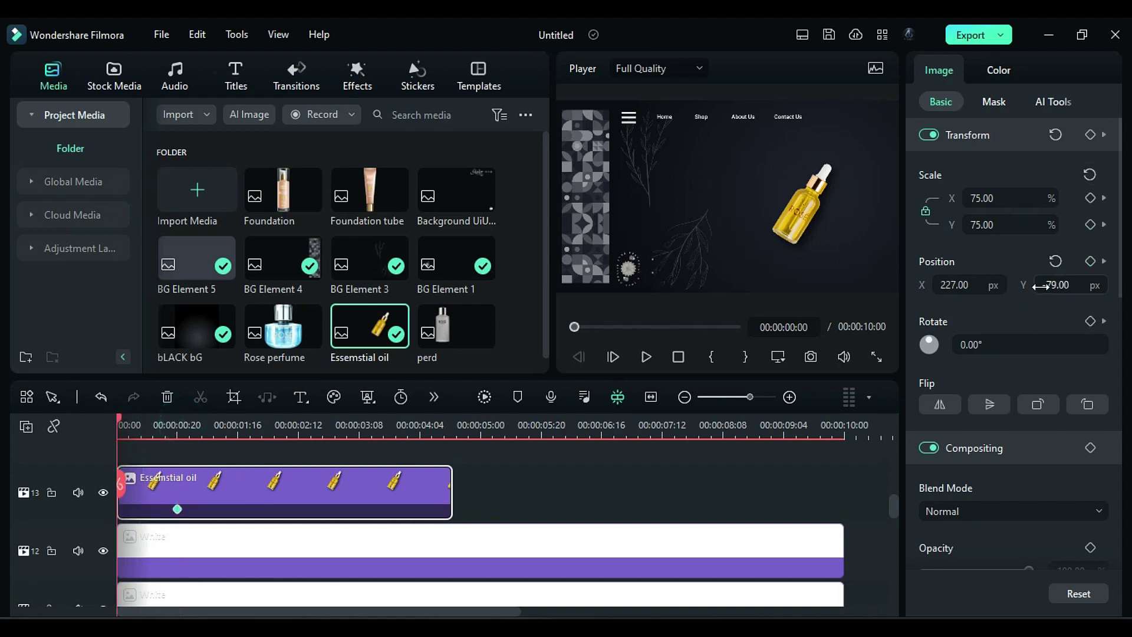
pyautogui.moveTo(1058, 282); pyautogui.dragTo(1053, 283)
pyautogui.moveTo(951, 283); pyautogui.dragTo(940, 283)
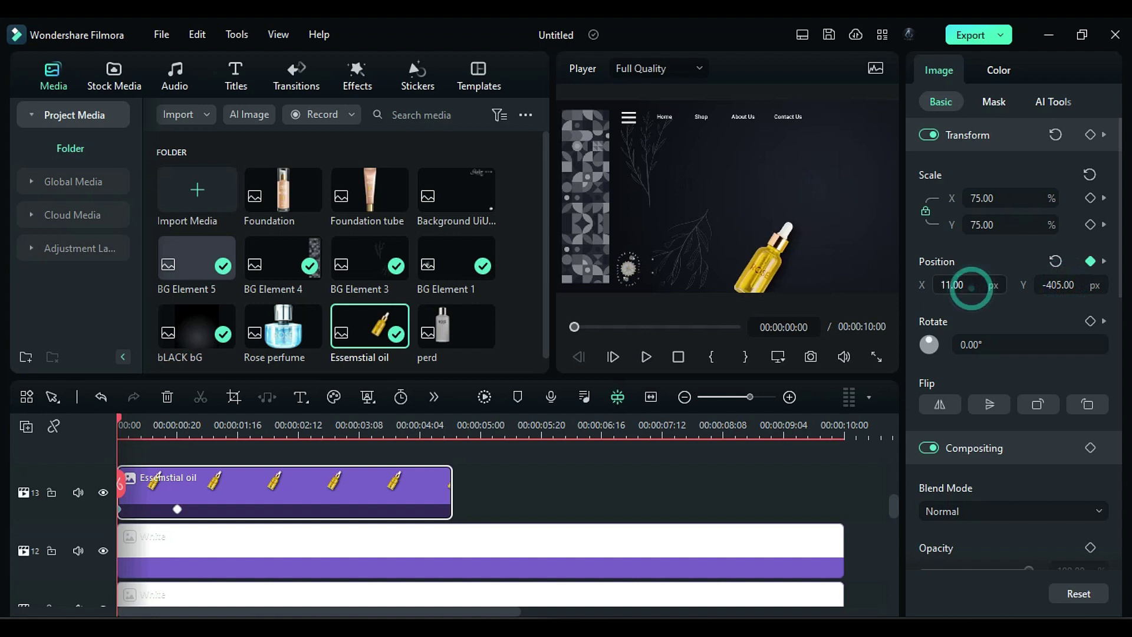
pyautogui.moveTo(1062, 284); pyautogui.dragTo(1064, 285)
pyautogui.moveTo(957, 283); pyautogui.dragTo(946, 320)
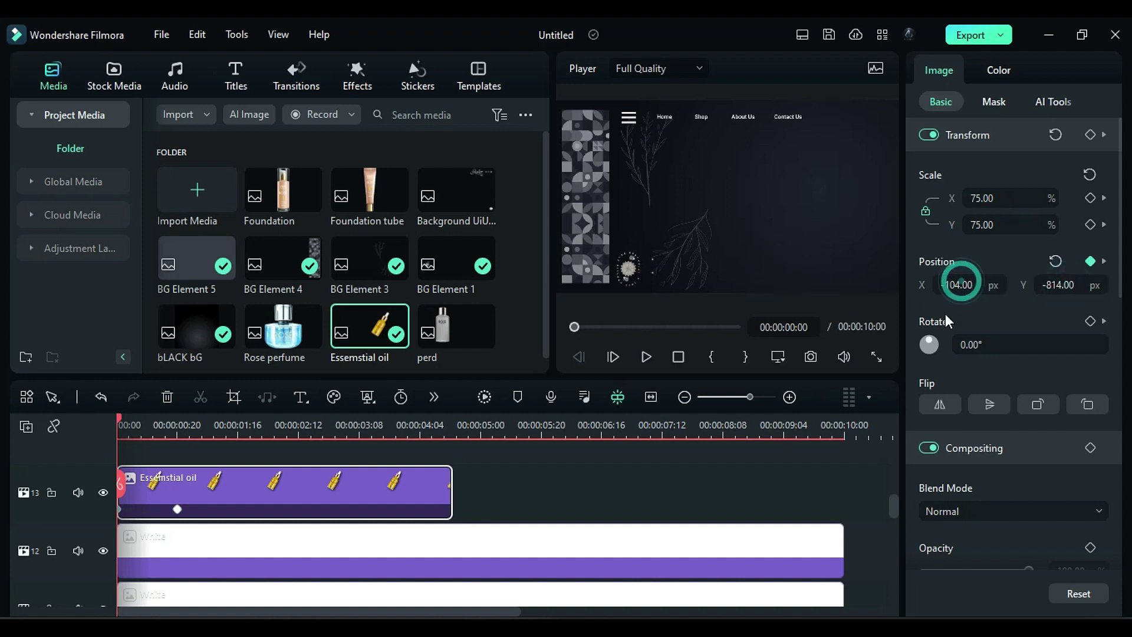
pyautogui.moveTo(115, 420); pyautogui.dragTo(177, 448)
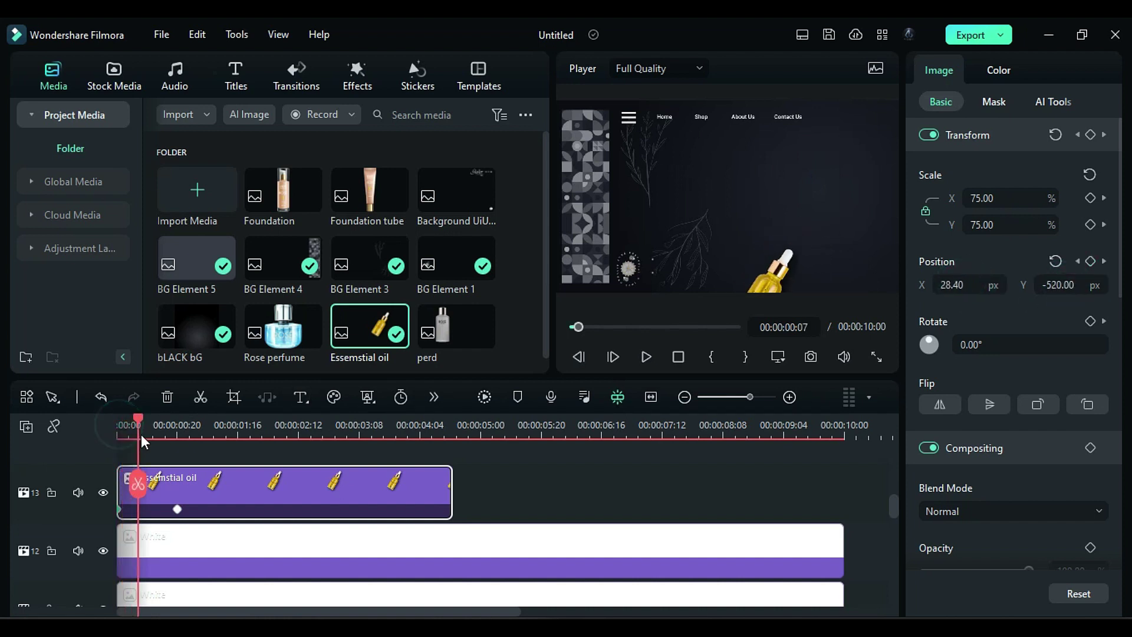
# Step: Paste a copy of the oil bottle, flip it horizontally and vertically, and shift its start right
pyautogui.hotkey('ctrl', 'v')
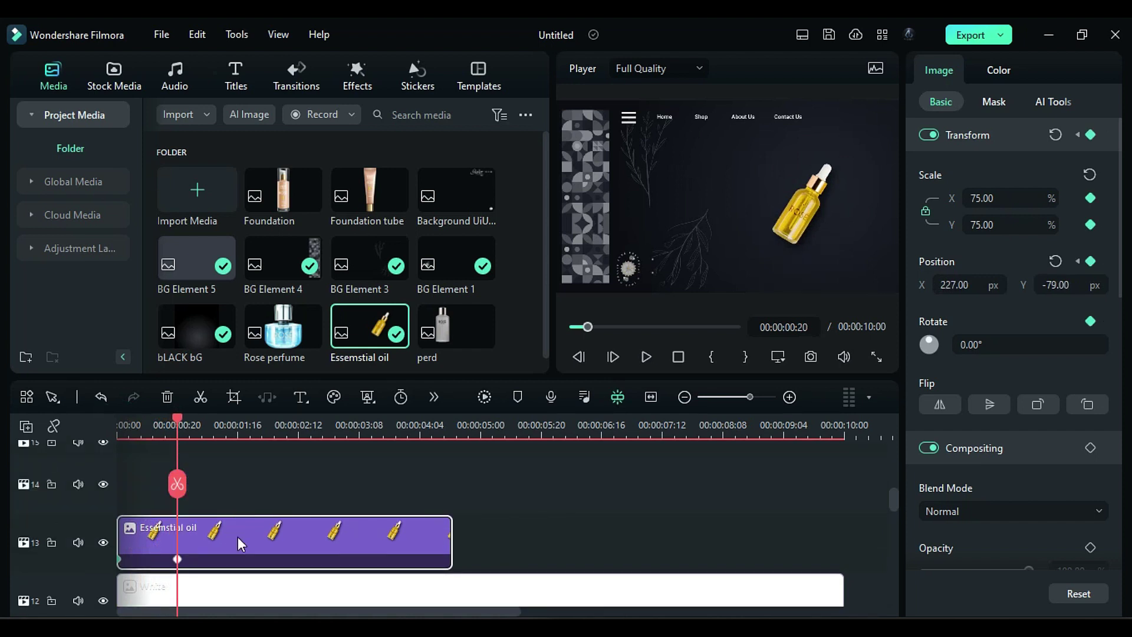
pyautogui.click(177, 425)
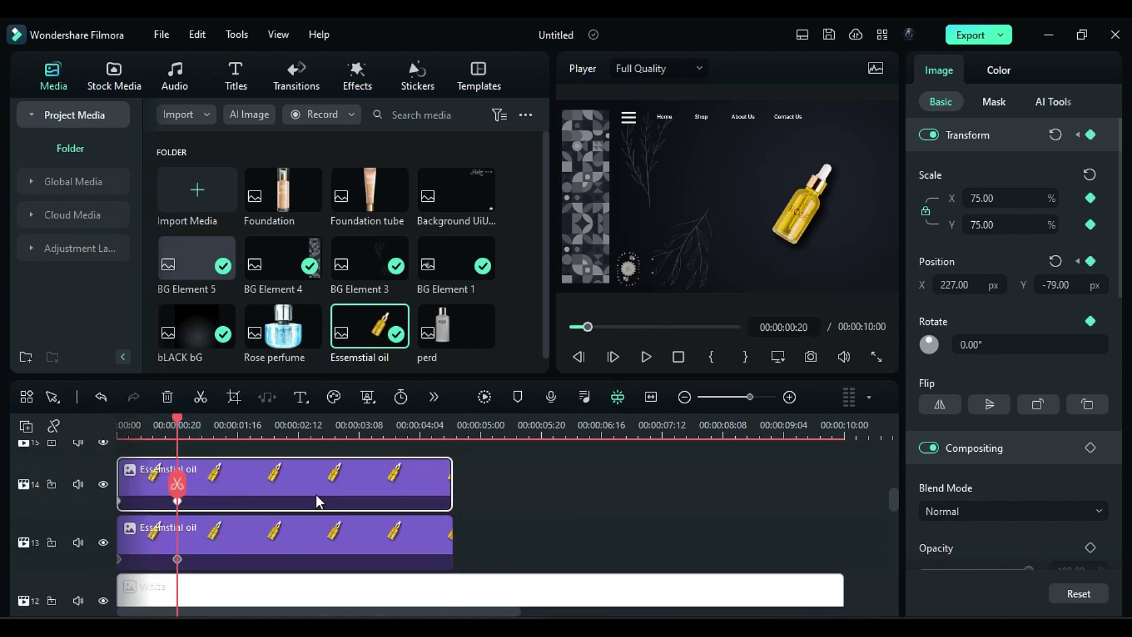
pyautogui.click(314, 495)
pyautogui.click(939, 404)
pyautogui.click(990, 403)
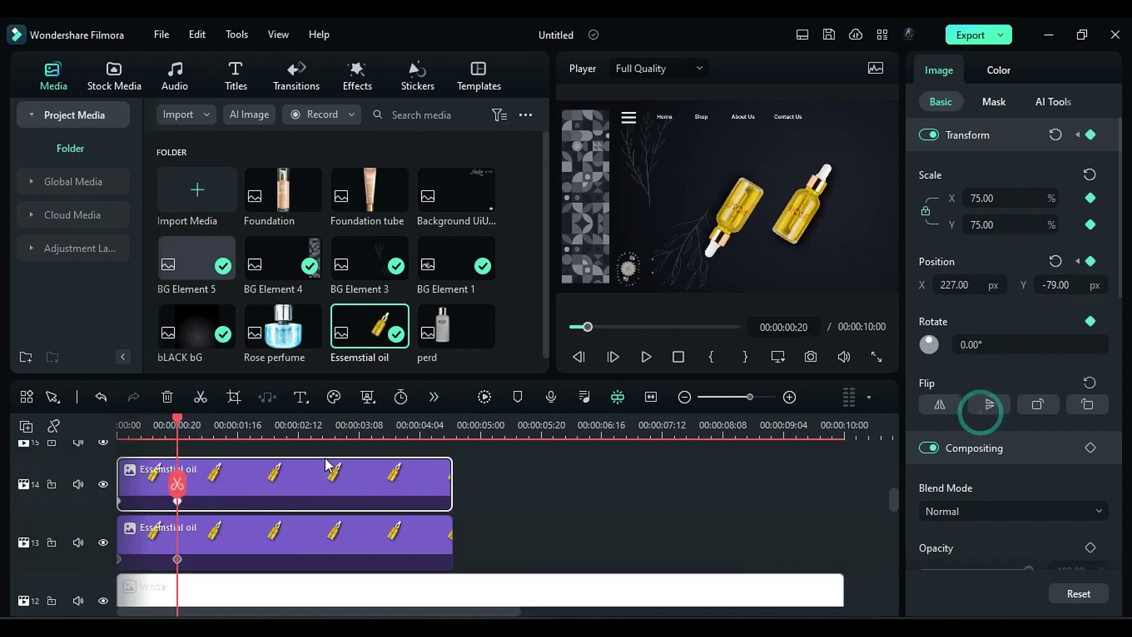
pyautogui.press('Home')
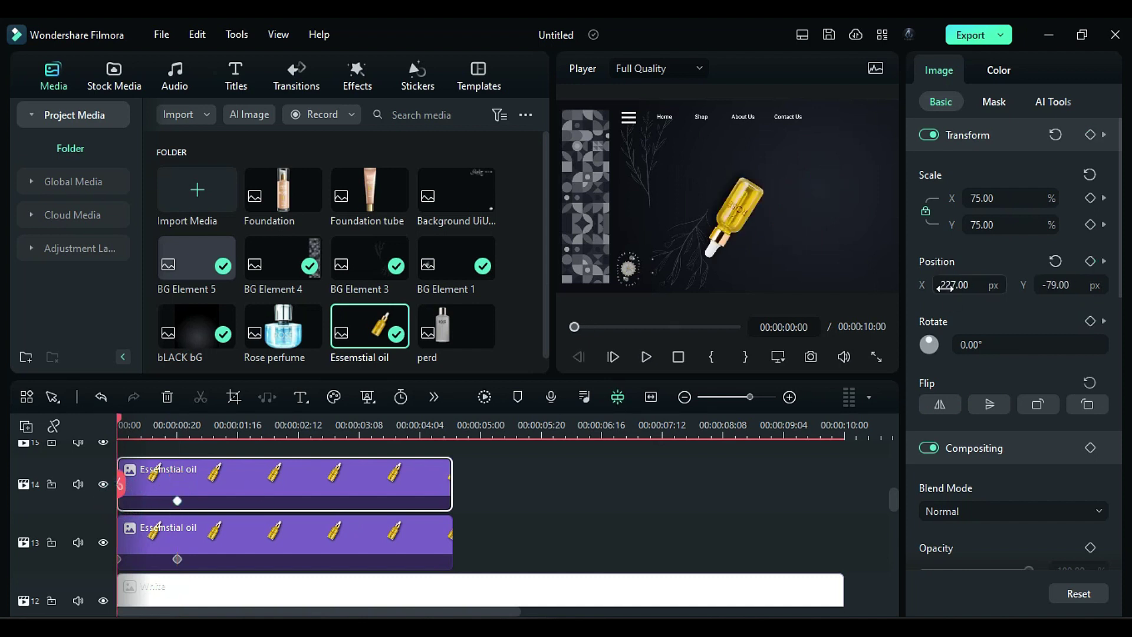
pyautogui.moveTo(945, 285); pyautogui.dragTo(1009, 285)
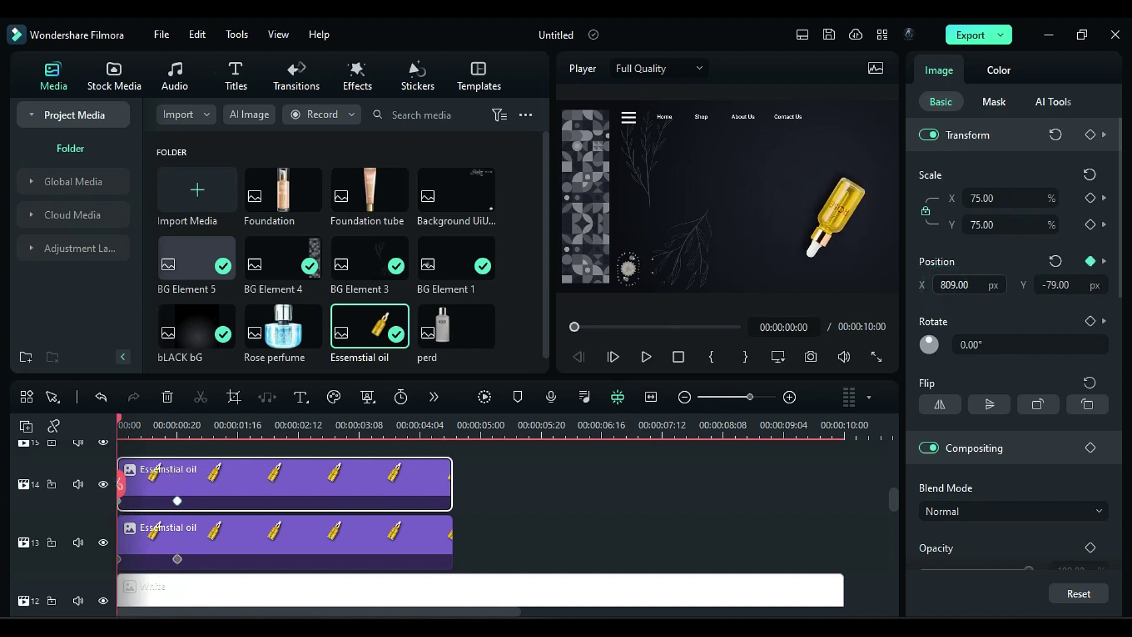
# Step: Rest the copy beside the first bottle around X 697, starting off the right edge
pyautogui.click(177, 436)
pyautogui.click(178, 501)
pyautogui.moveTo(948, 286); pyautogui.dragTo(1017, 286)
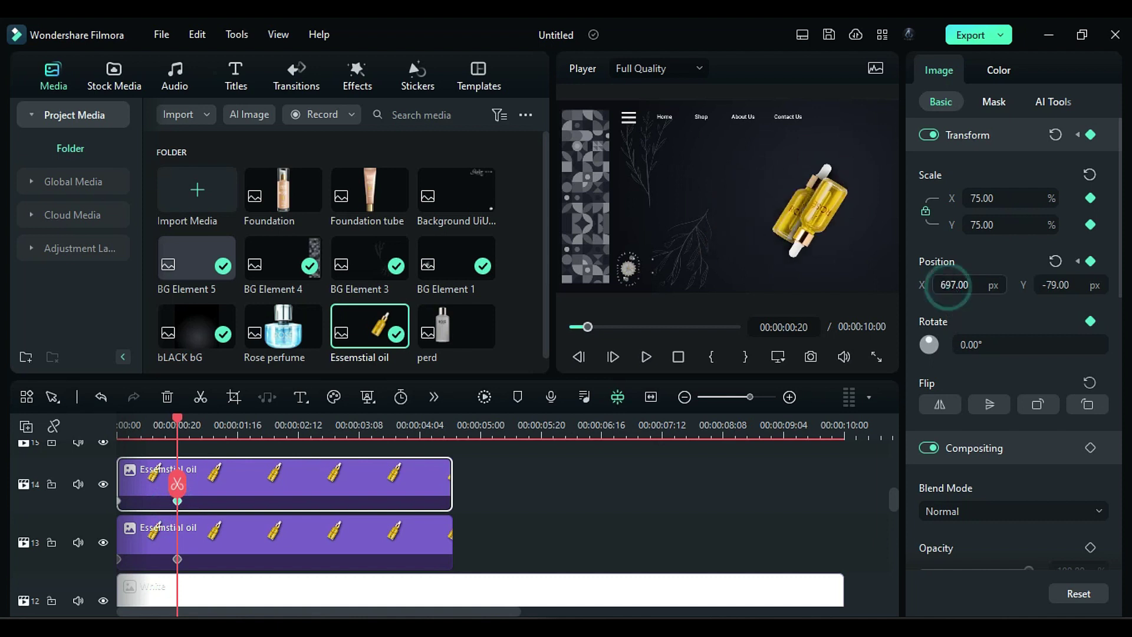
pyautogui.press('Home')
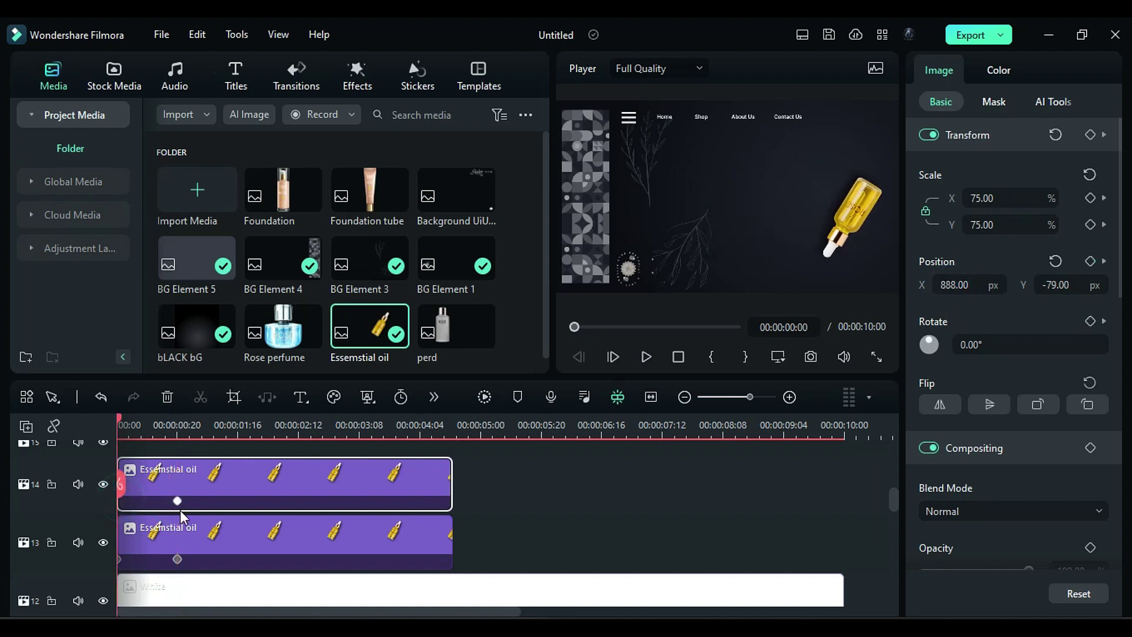
pyautogui.moveTo(950, 285); pyautogui.dragTo(1050, 284)
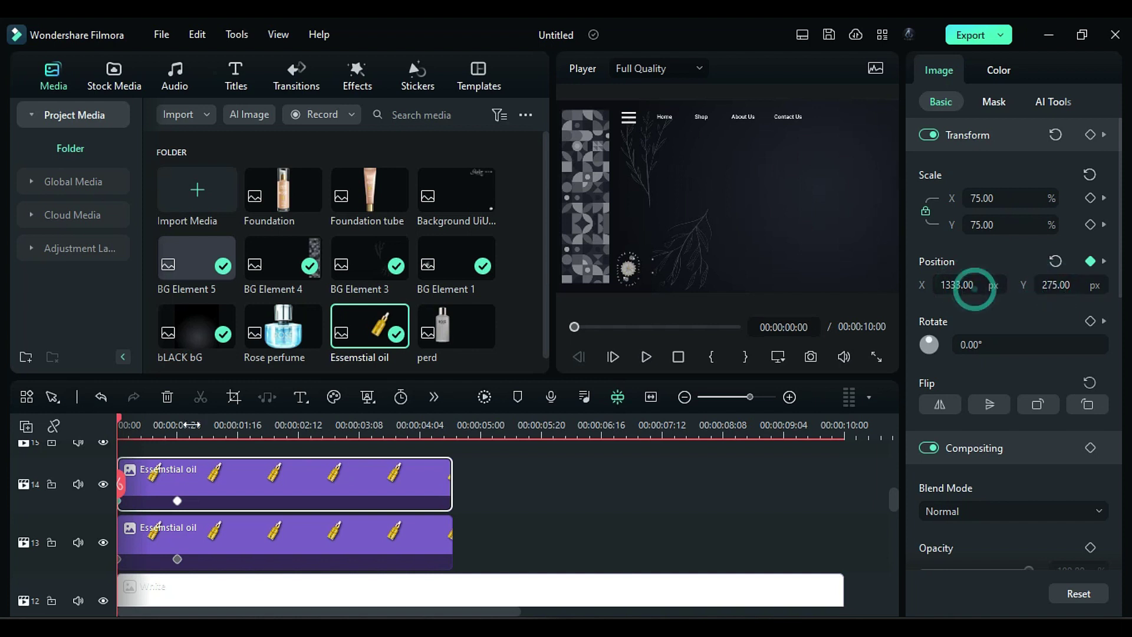
pyautogui.moveTo(124, 427); pyautogui.dragTo(194, 449)
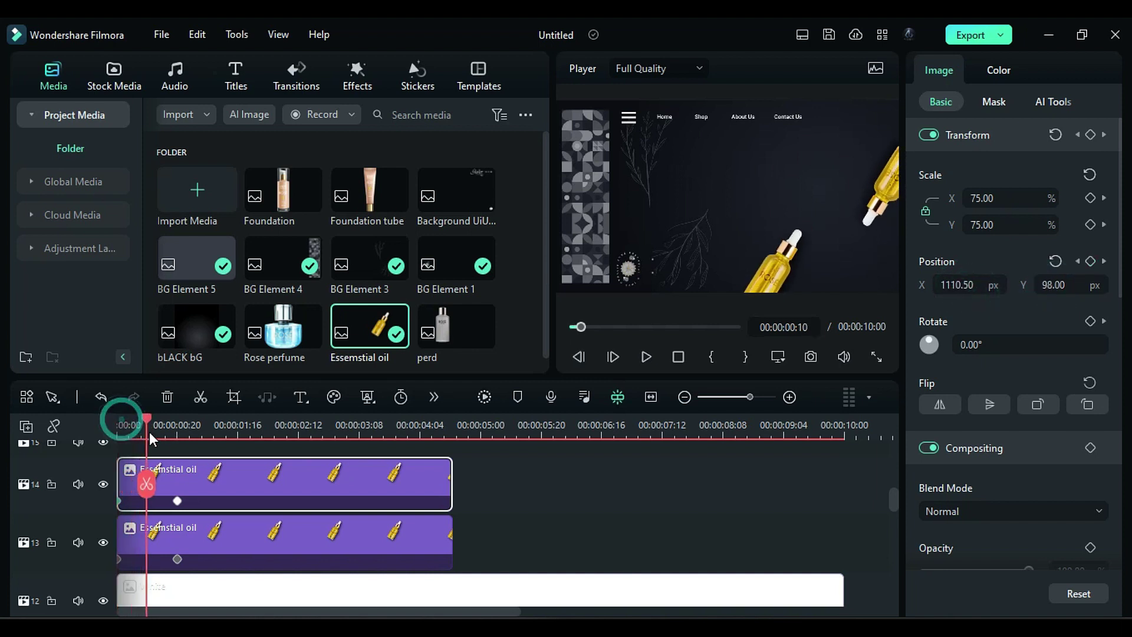
pyautogui.click(118, 432)
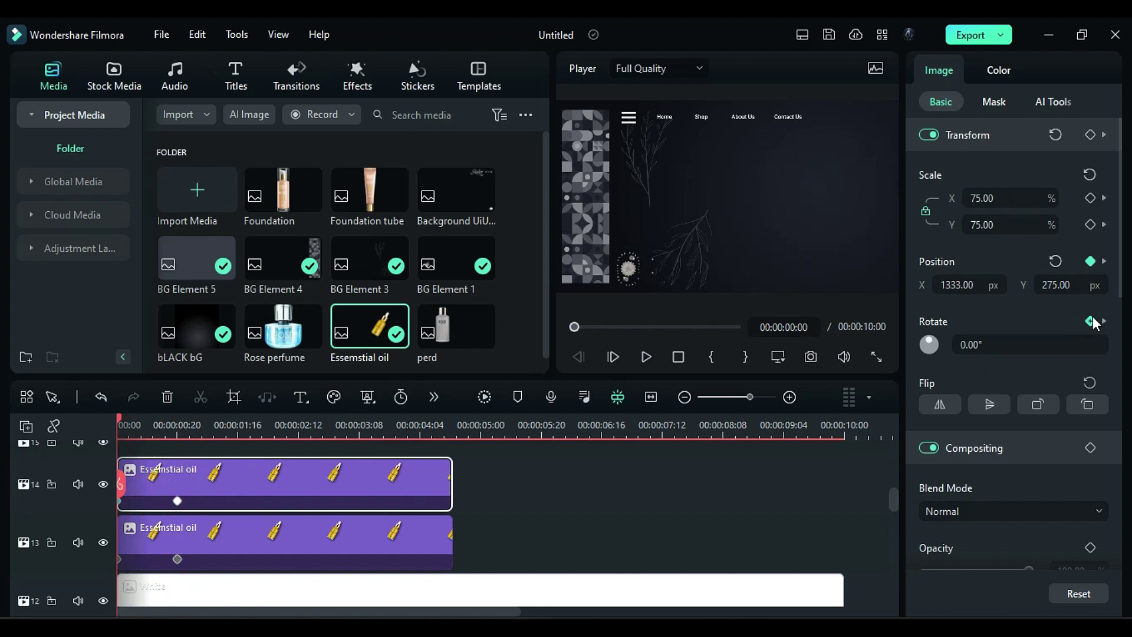
# Step: Keyframe a -10° rotation at 00:00:04:14 on the original bottle and preview the tilt
pyautogui.click(416, 545)
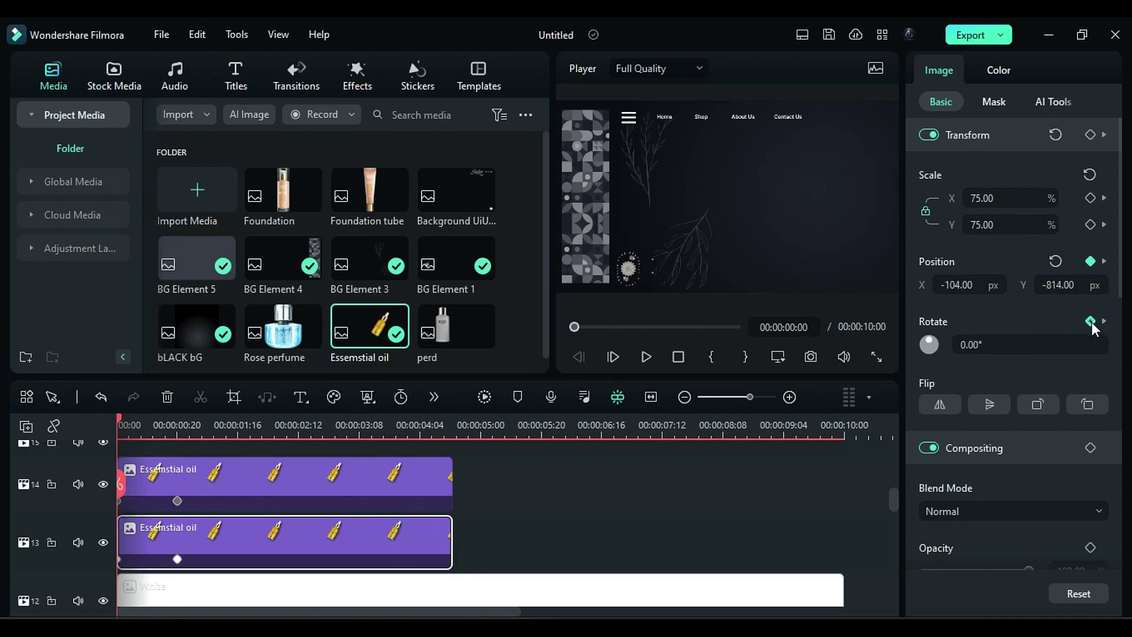
pyautogui.click(450, 424)
pyautogui.click(1025, 344)
pyautogui.write('-15')
pyautogui.press('Return')
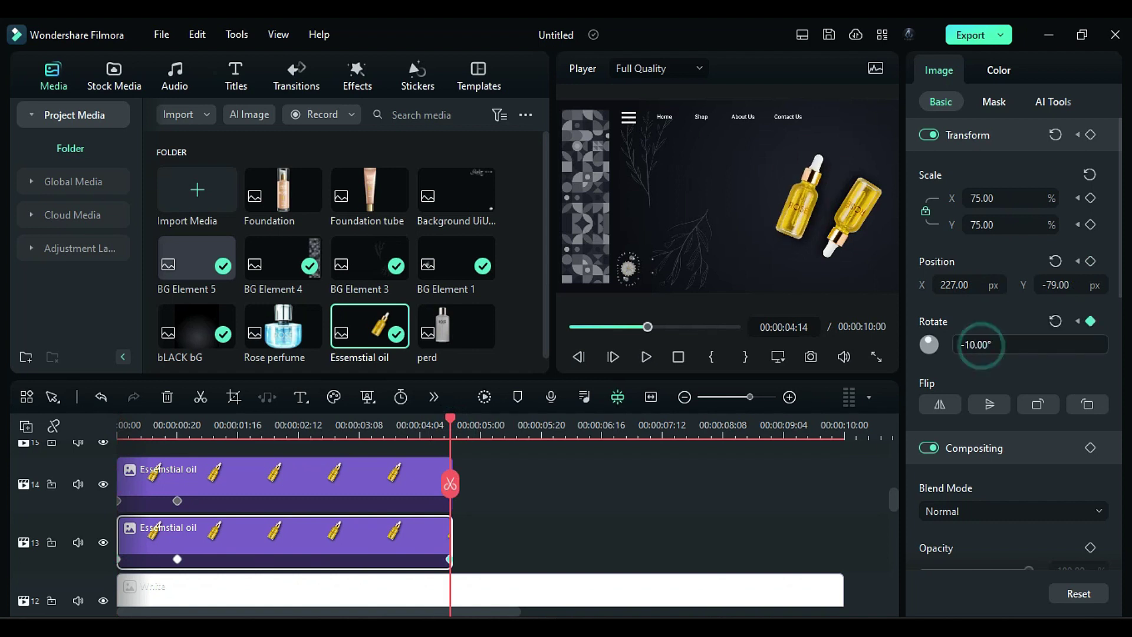
pyautogui.click(419, 496)
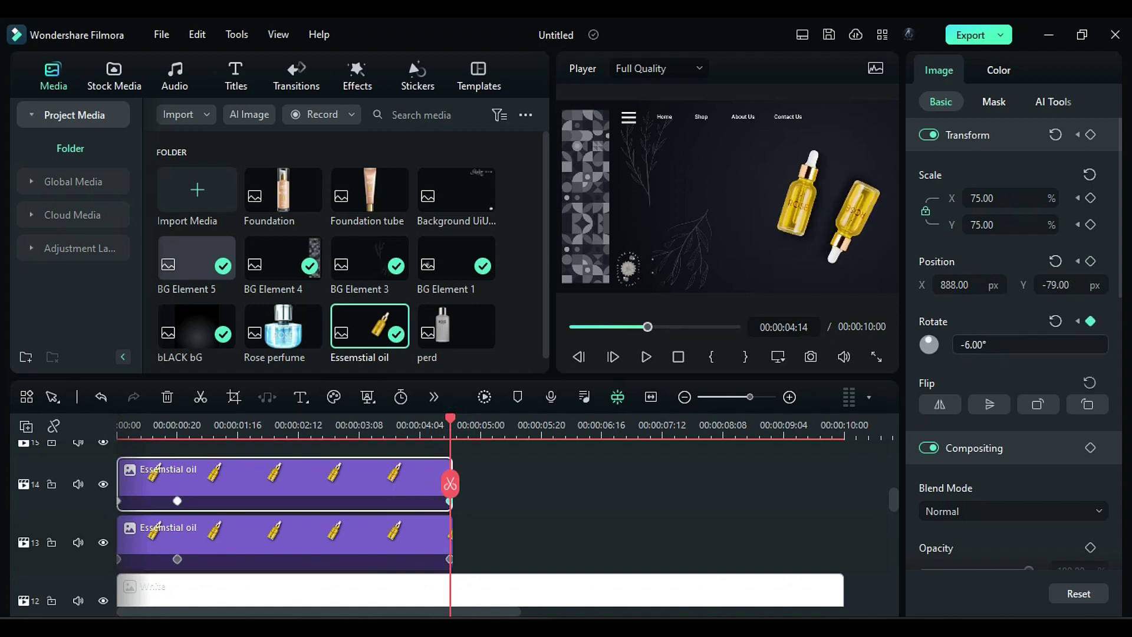
pyautogui.click(430, 531)
pyautogui.click(1006, 343)
pyautogui.write('-10')
pyautogui.press('Return')
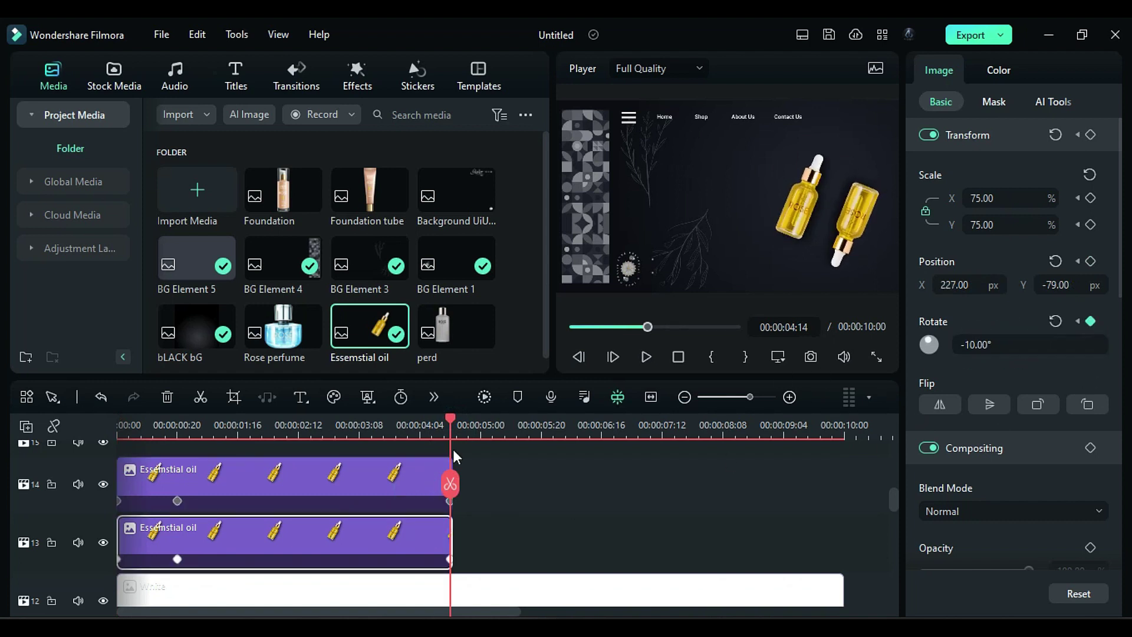
pyautogui.click(117, 431)
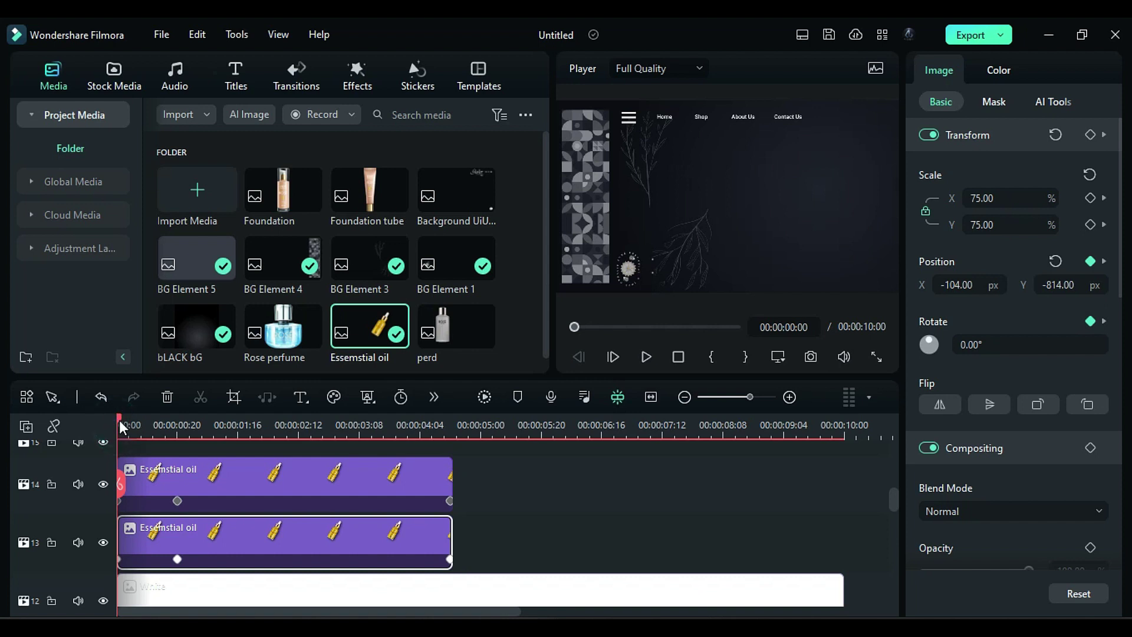
pyautogui.moveTo(122, 427)
pyautogui.mouseDown()
pyautogui.moveTo(135, 487)
pyautogui.moveTo(117, 486)
pyautogui.mouseUp()
pyautogui.scroll(1, 247, 511)
# Step: Add a trimmed title reading ESSENTIAL OIL in Times New Roman Negreta 68, raised near the top
pyautogui.click(235, 76)
pyautogui.moveTo(196, 190); pyautogui.dragTo(133, 465)
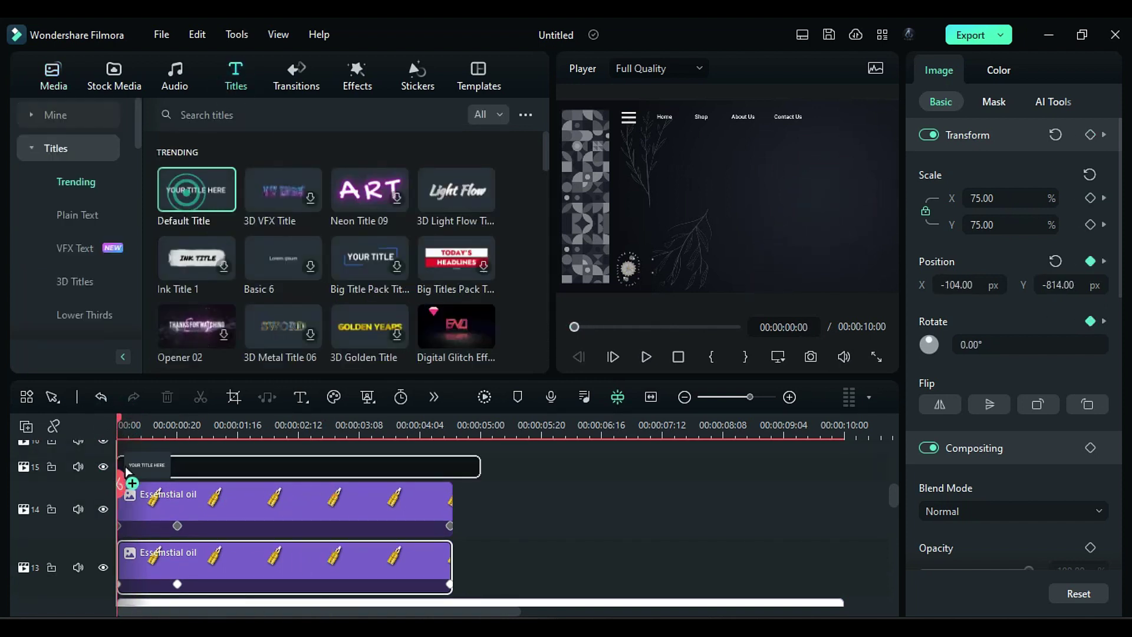
pyautogui.moveTo(475, 465); pyautogui.dragTo(454, 466)
pyautogui.write('E')
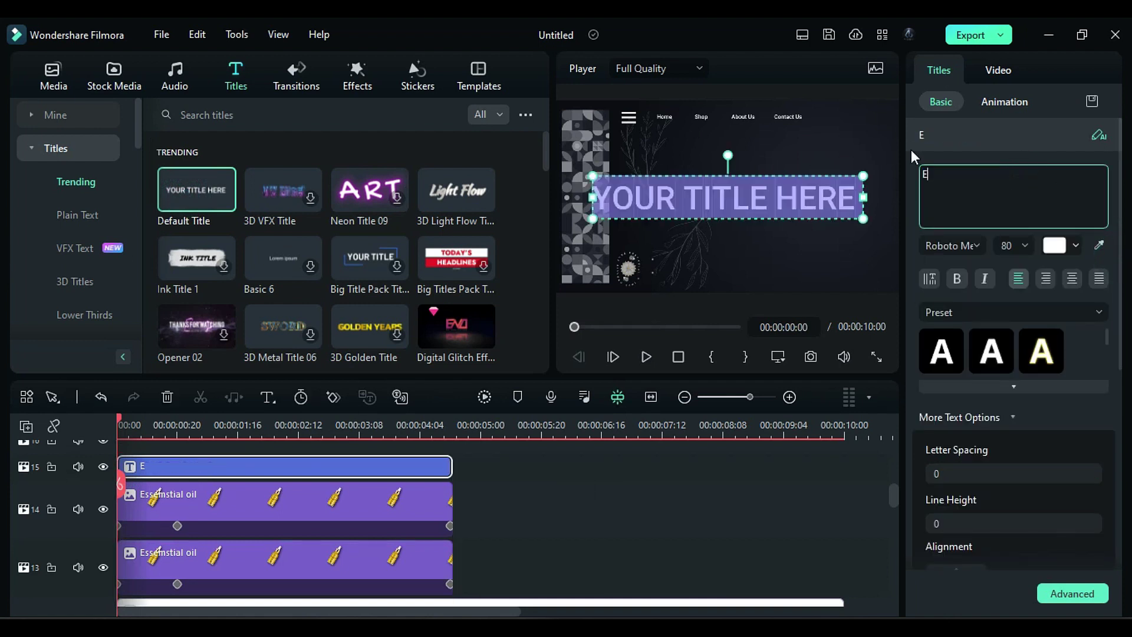
pyautogui.write('SSENTIAL OIL')
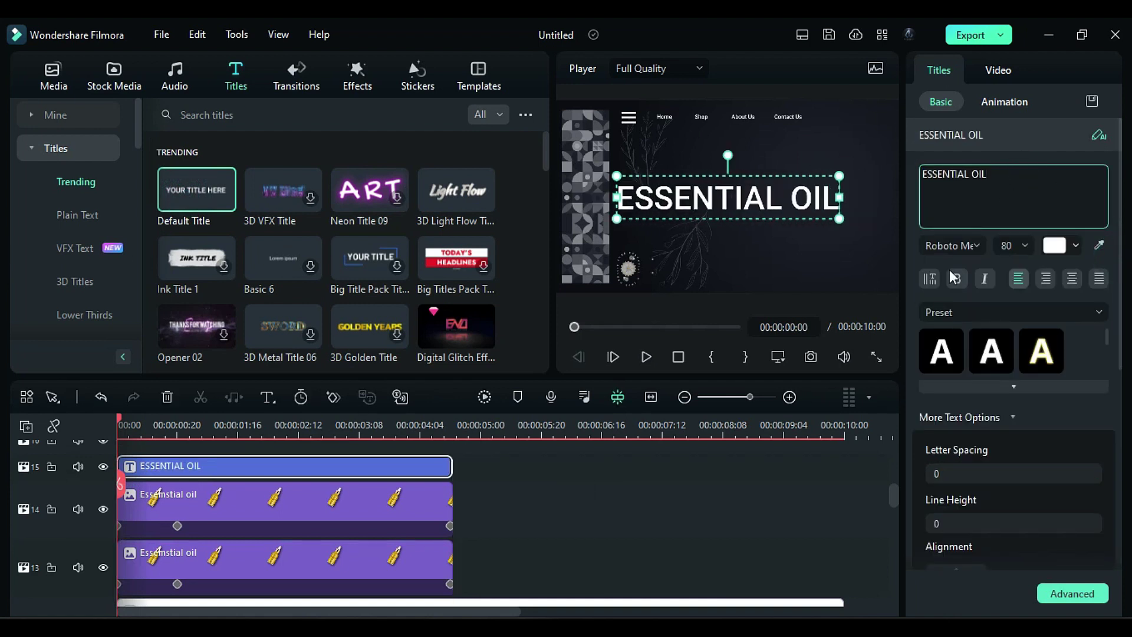
pyautogui.click(951, 244)
pyautogui.write('New')
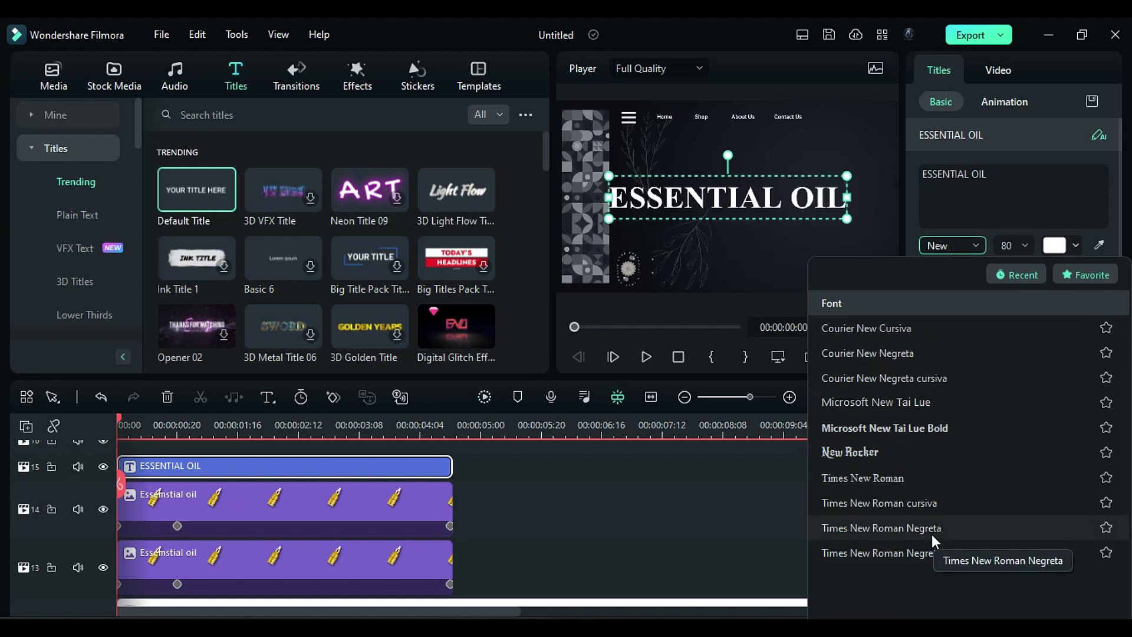
pyautogui.click(931, 528)
pyautogui.click(1006, 244)
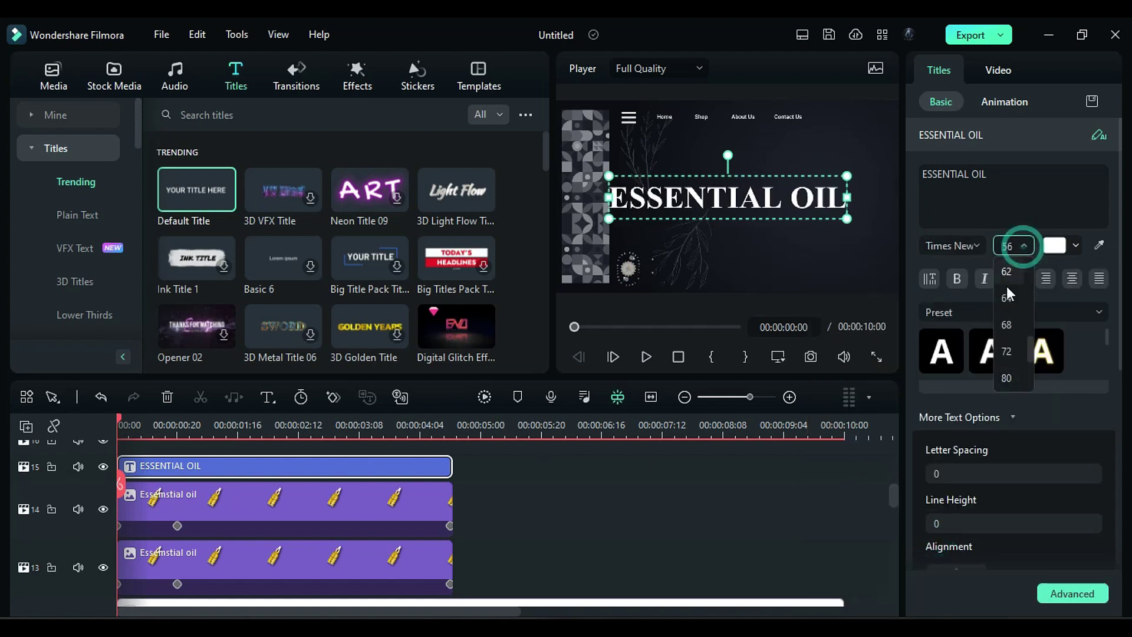
pyautogui.click(1001, 327)
pyautogui.scroll(-4, 1016, 491)
pyautogui.moveTo(1052, 479); pyautogui.dragTo(1078, 478)
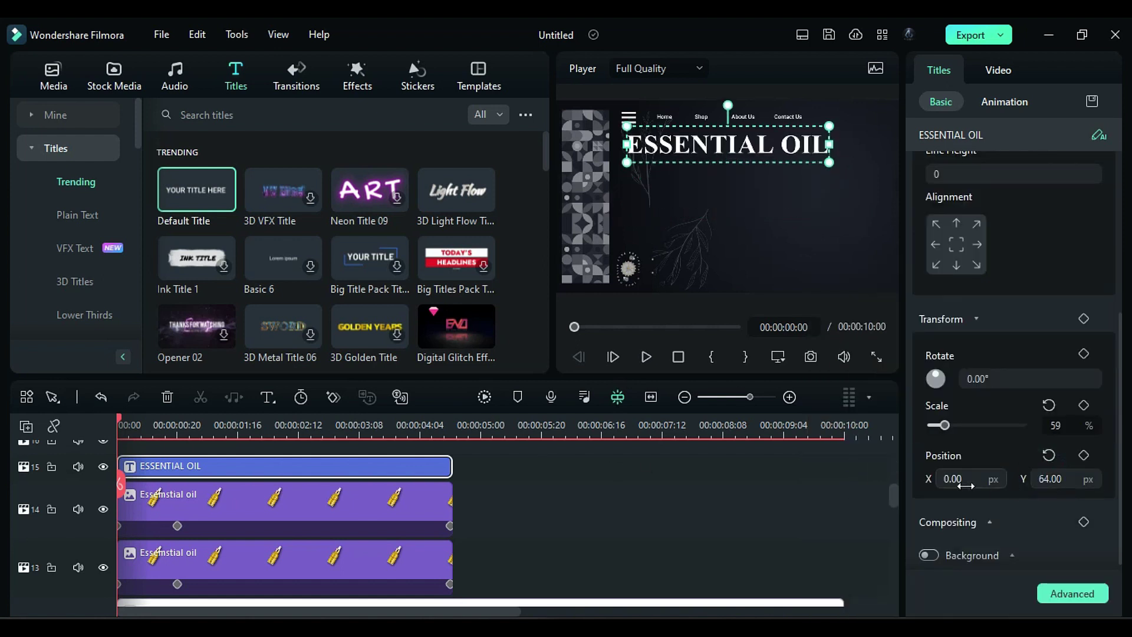
pyautogui.moveTo(955, 479); pyautogui.dragTo(938, 479)
pyautogui.click(1010, 110)
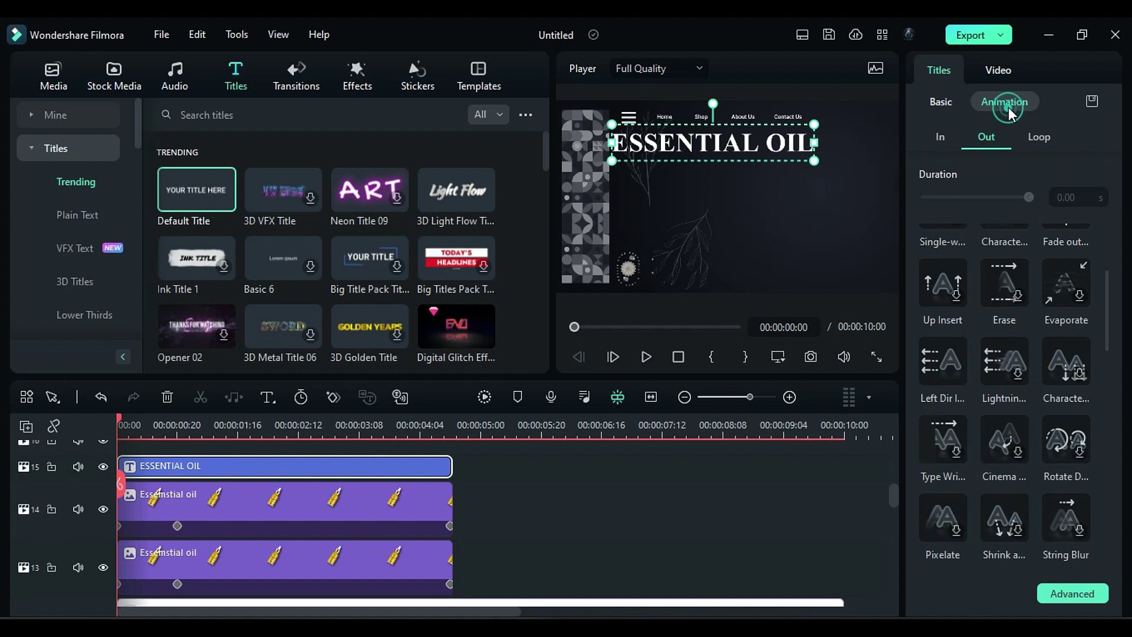
# Step: Give the ESSENTIAL OIL title the Left Dir In entrance animation
pyautogui.click(940, 142)
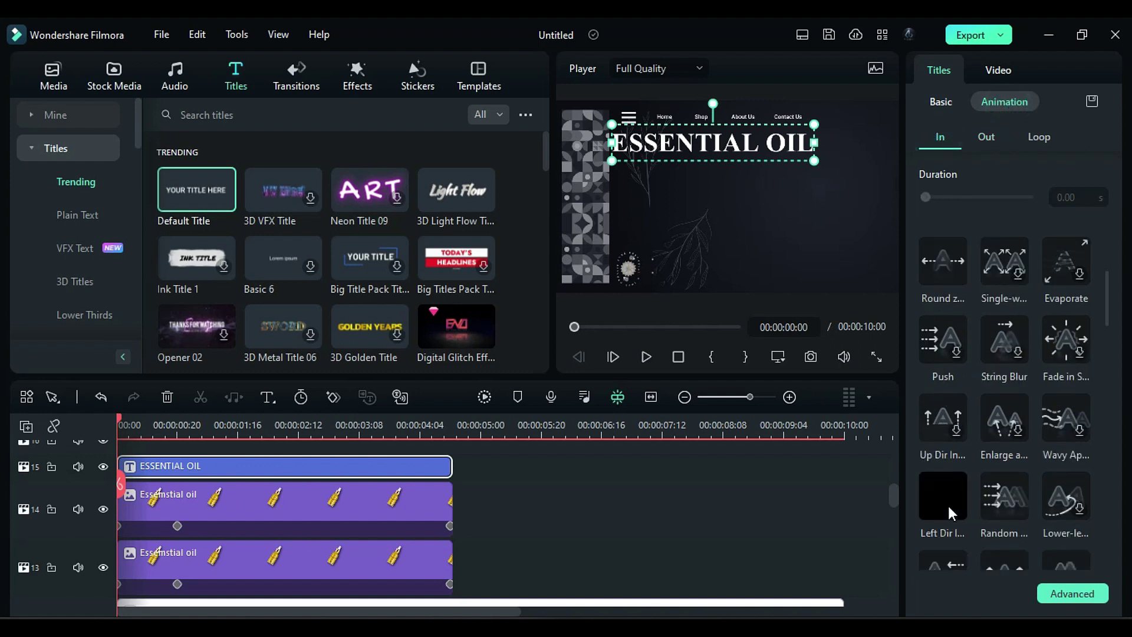
pyautogui.click(947, 507)
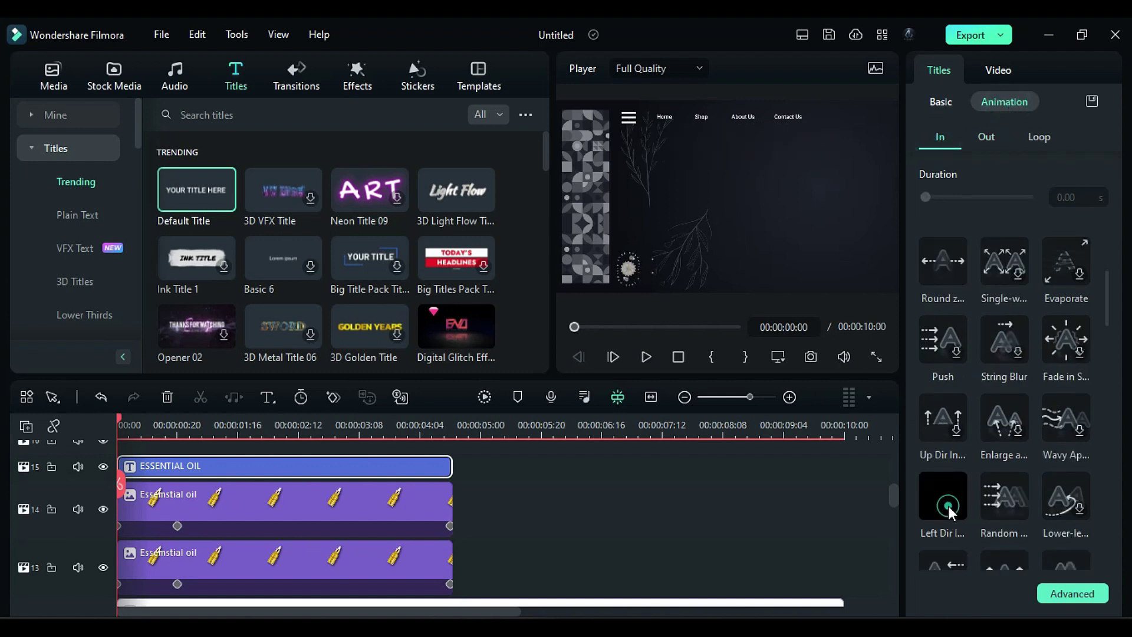
pyautogui.click(1073, 594)
pyautogui.click(951, 576)
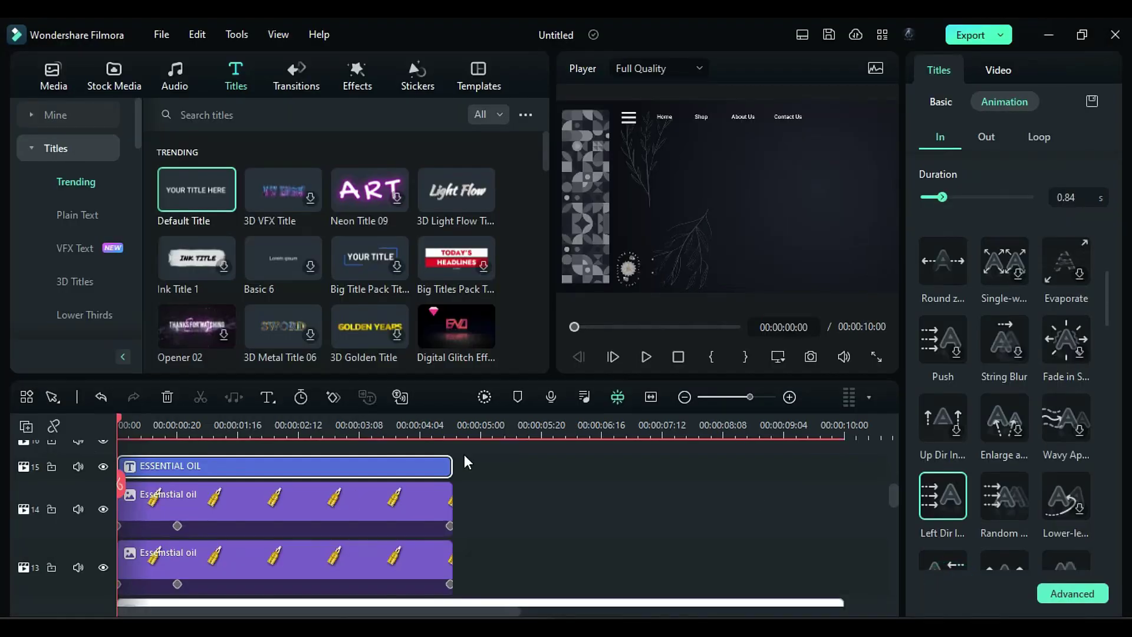
# Step: Add a Left Dir exit animation, shorten it in Advanced, and apply
pyautogui.click(987, 137)
pyautogui.click(944, 368)
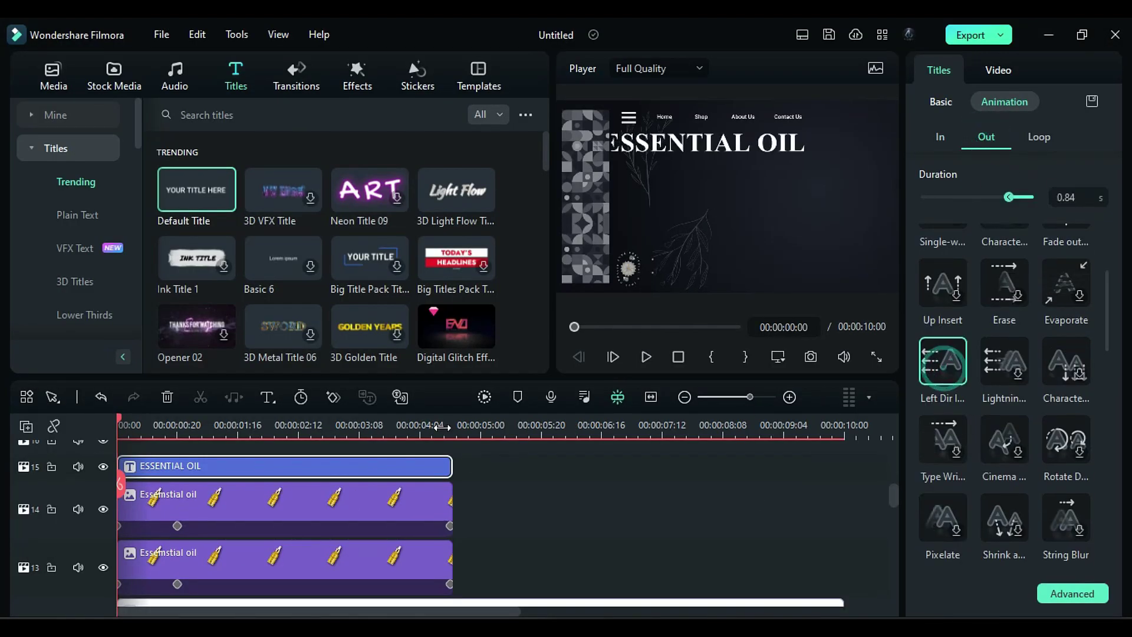
pyautogui.click(1072, 594)
pyautogui.moveTo(609, 458)
pyautogui.mouseDown()
pyautogui.moveTo(653, 466)
pyautogui.moveTo(637, 464)
pyautogui.mouseUp()
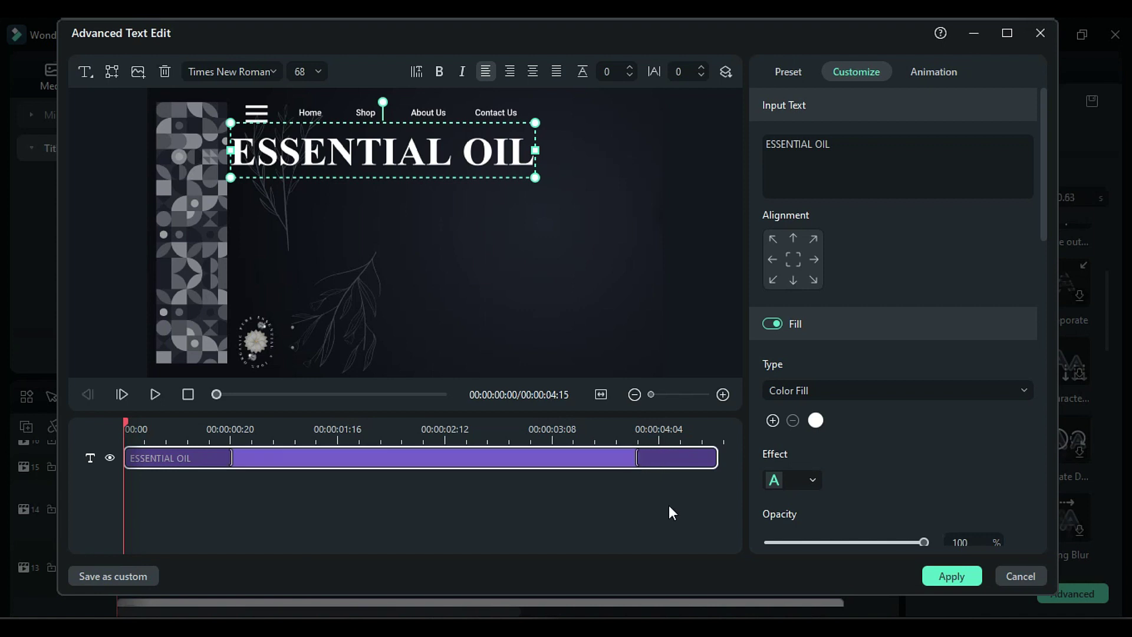
pyautogui.click(959, 577)
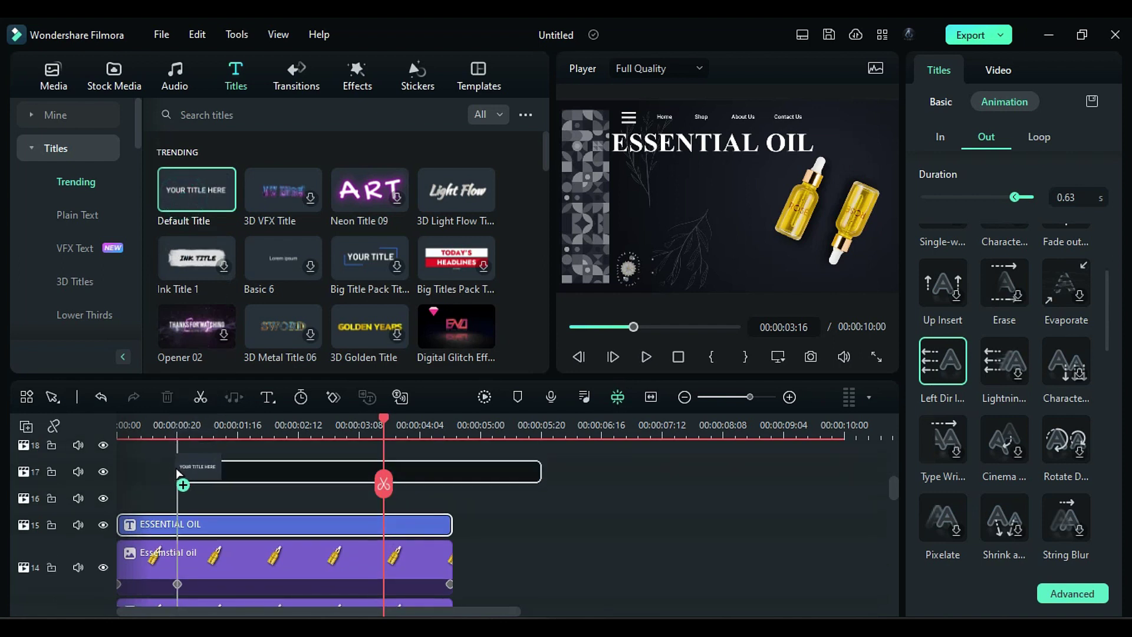
# Step: Add a trimmed title reading WITH UPLIFTING AROMA in Roboto Light, size 20
pyautogui.moveTo(187, 204); pyautogui.dragTo(190, 498)
pyautogui.moveTo(539, 502); pyautogui.dragTo(451, 502)
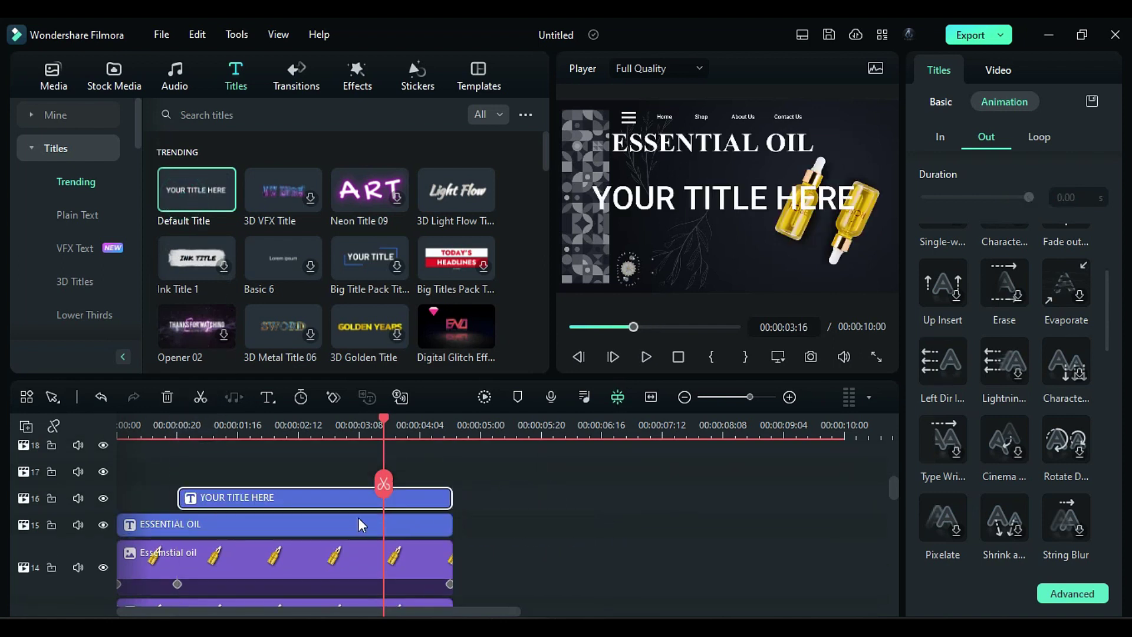
pyautogui.write('WITH UPLIFTING ARO')
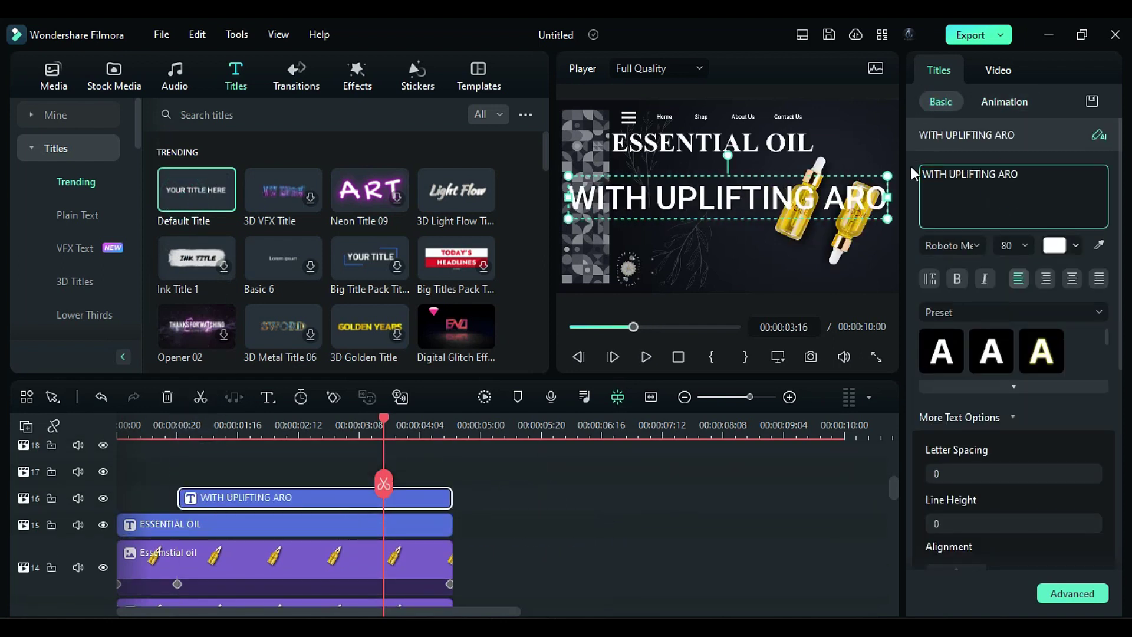
pyautogui.write('MA')
pyautogui.click(952, 245)
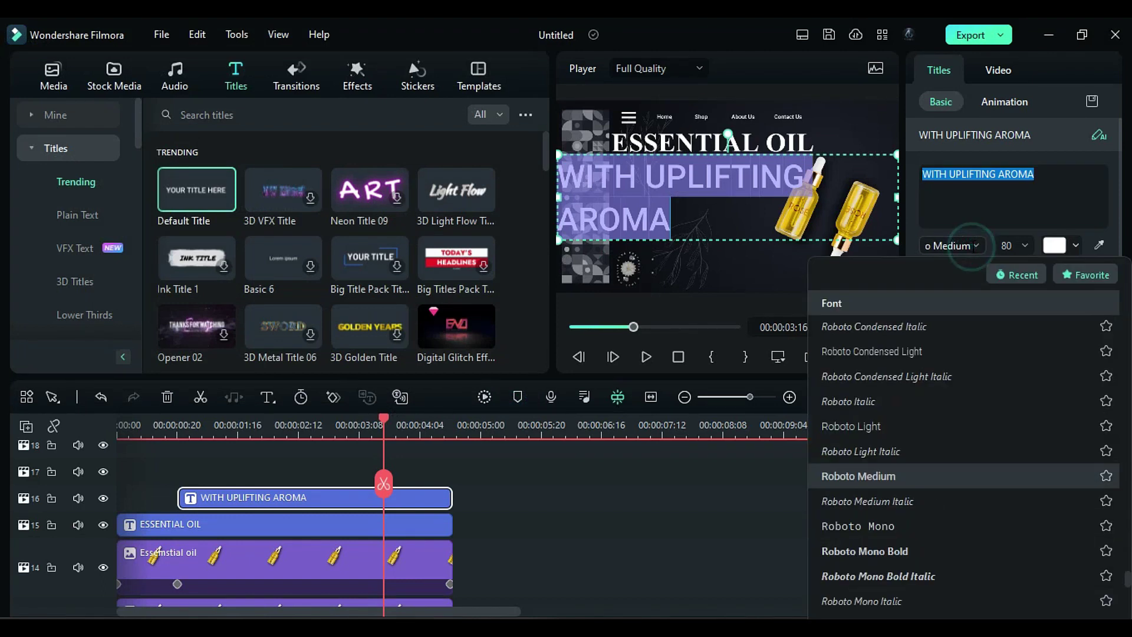
pyautogui.click(904, 426)
pyautogui.click(1019, 248)
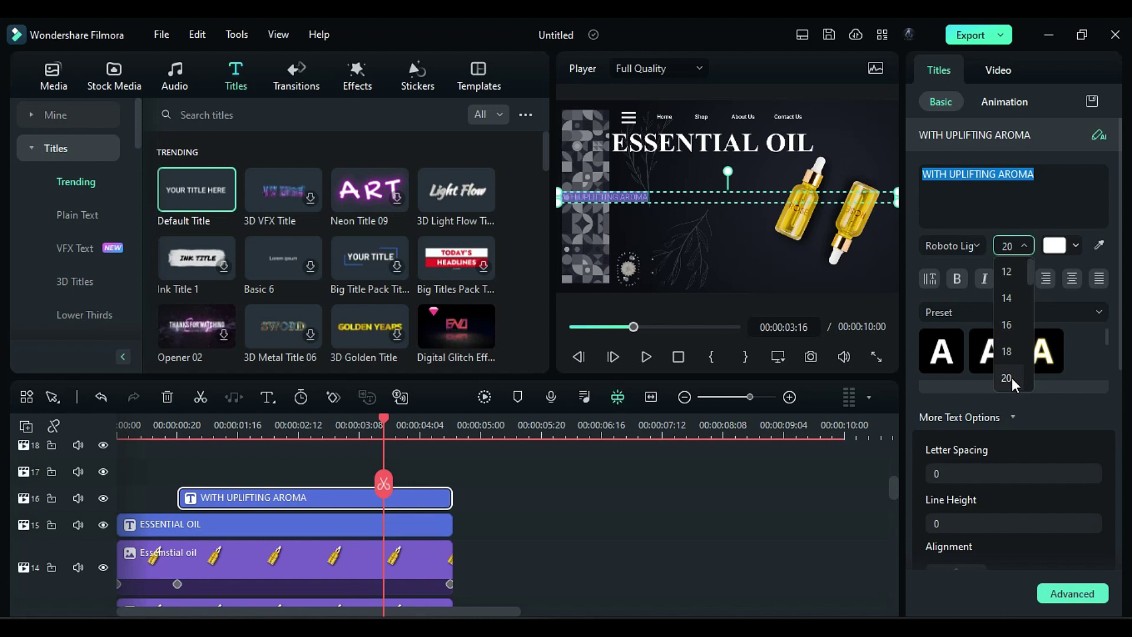
pyautogui.click(1008, 378)
# Step: Widen the tagline's letter spacing, place it under ESSENTIAL OIL, and apply
pyautogui.click(1066, 593)
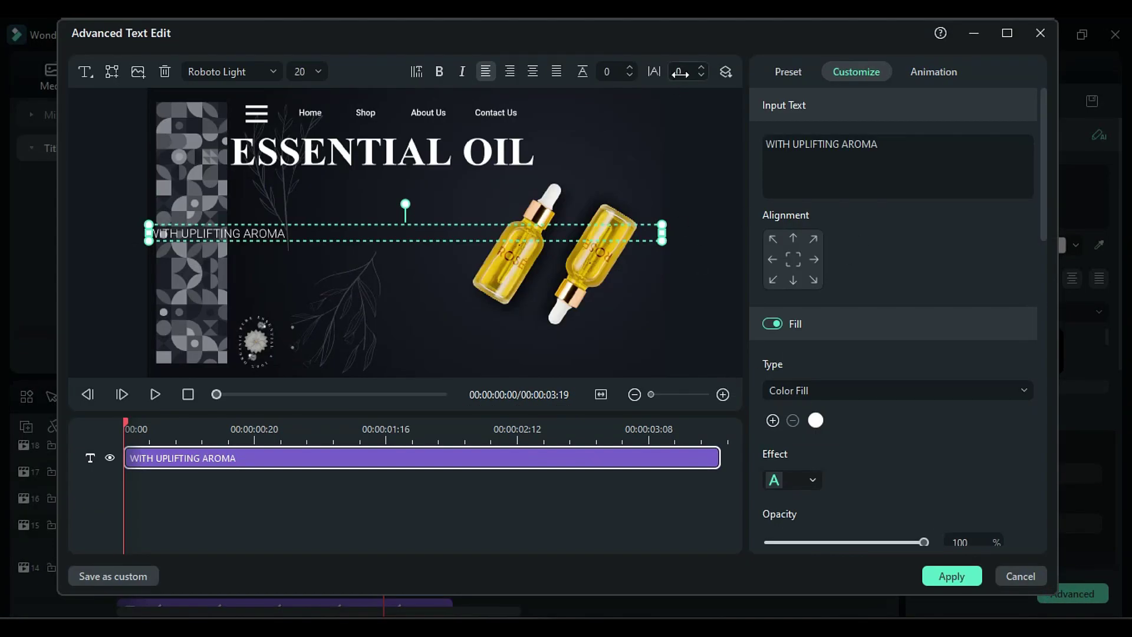
pyautogui.moveTo(681, 73); pyautogui.dragTo(689, 73)
pyautogui.moveTo(399, 232); pyautogui.dragTo(493, 173)
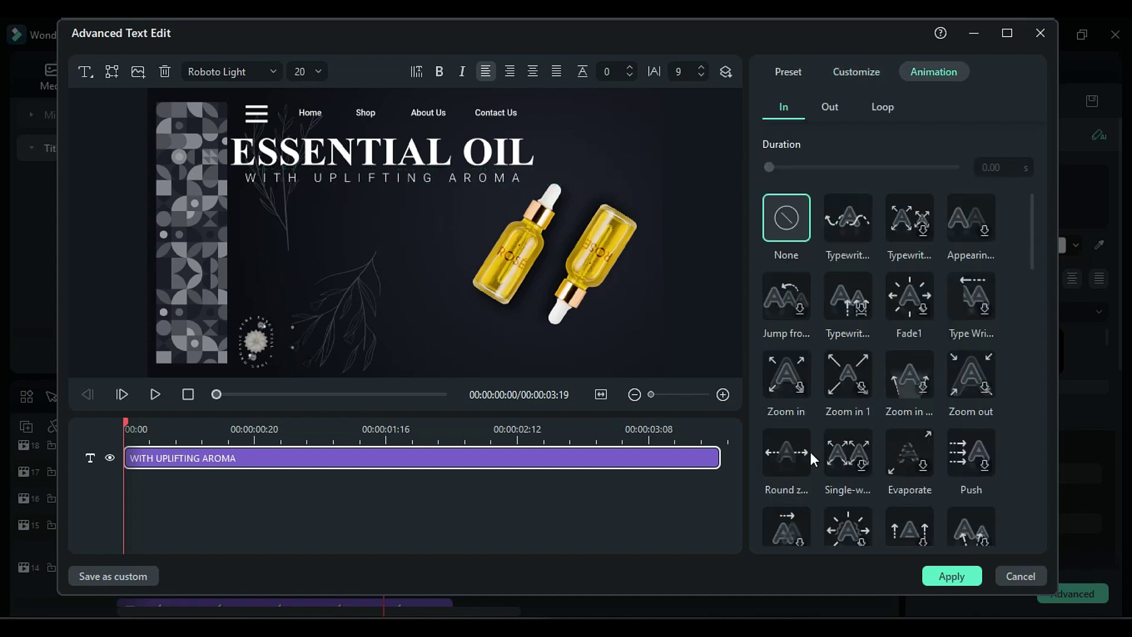
pyautogui.click(951, 576)
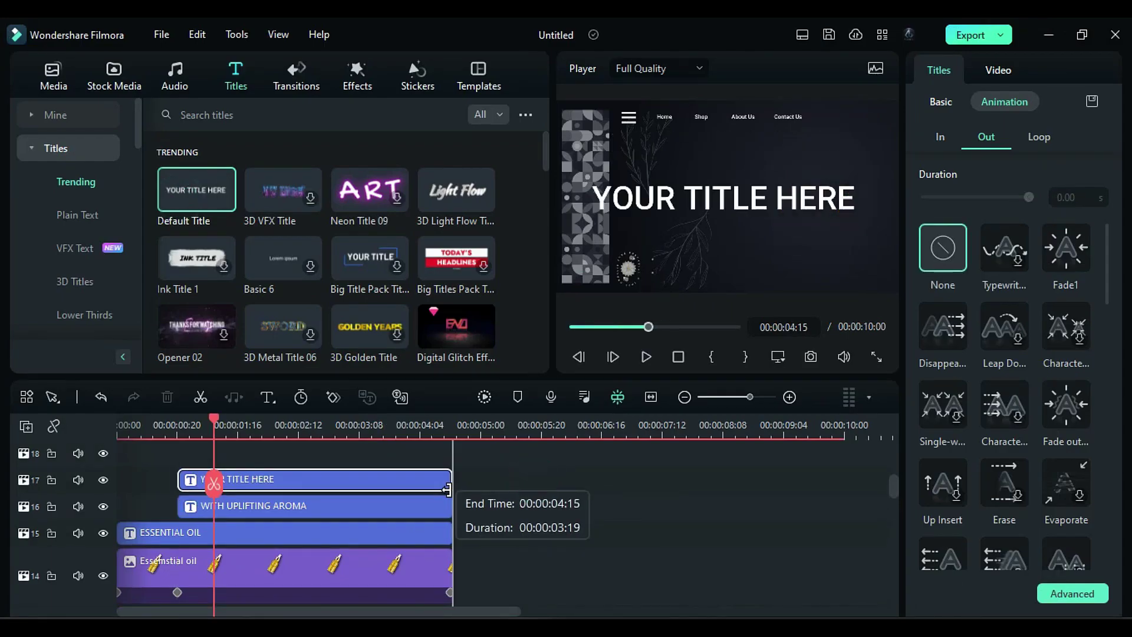
# Step: Set the title font to Bebas, enter BUY Now, and shrink it left under the tagline
pyautogui.click(941, 102)
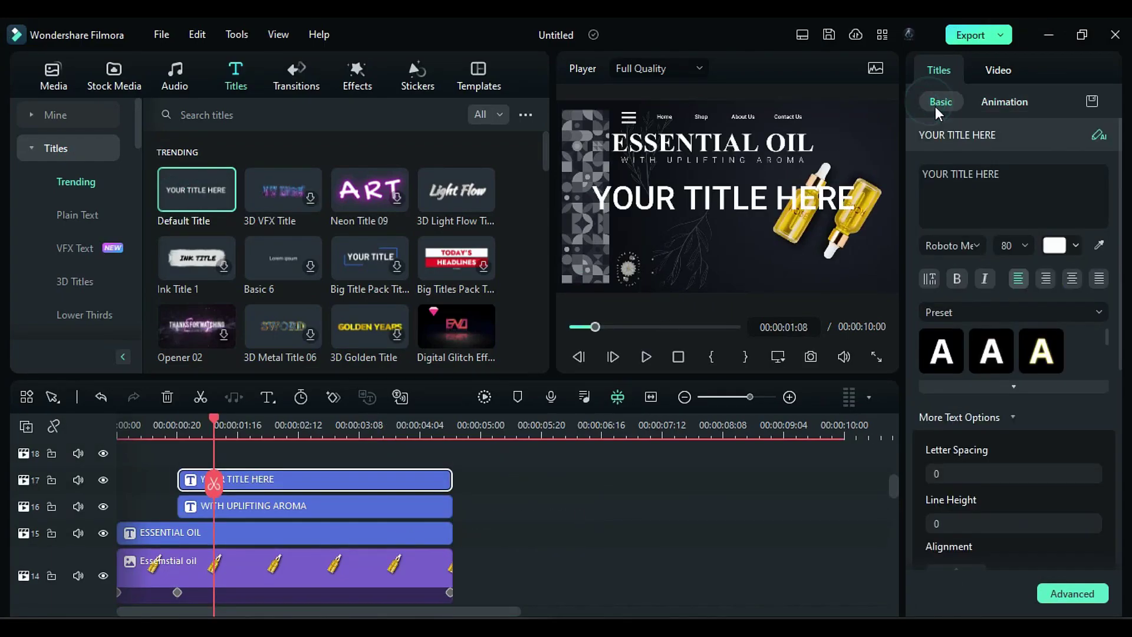
pyautogui.click(1072, 593)
pyautogui.click(266, 72)
pyautogui.write('bebas')
pyautogui.click(210, 154)
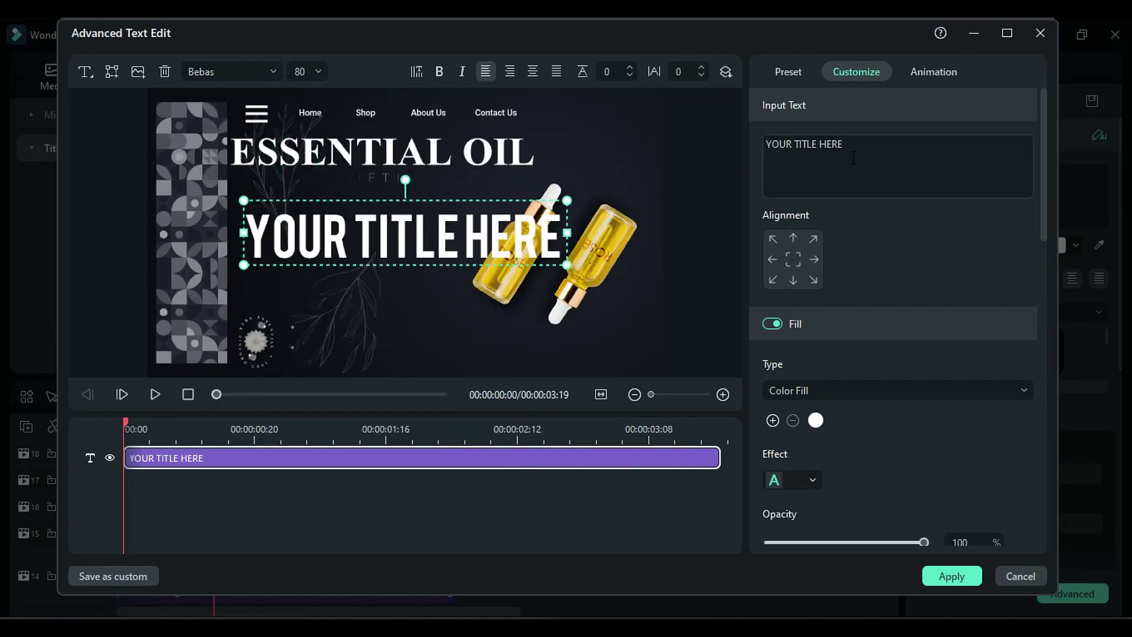
pyautogui.click(884, 163)
pyautogui.hotkey('ctrl', 'a')
pyautogui.write('BUY Now')
pyautogui.moveTo(493, 265)
pyautogui.mouseDown()
pyautogui.moveTo(387, 219)
pyautogui.moveTo(350, 218)
pyautogui.mouseUp()
pyautogui.moveTo(333, 209); pyautogui.dragTo(283, 213)
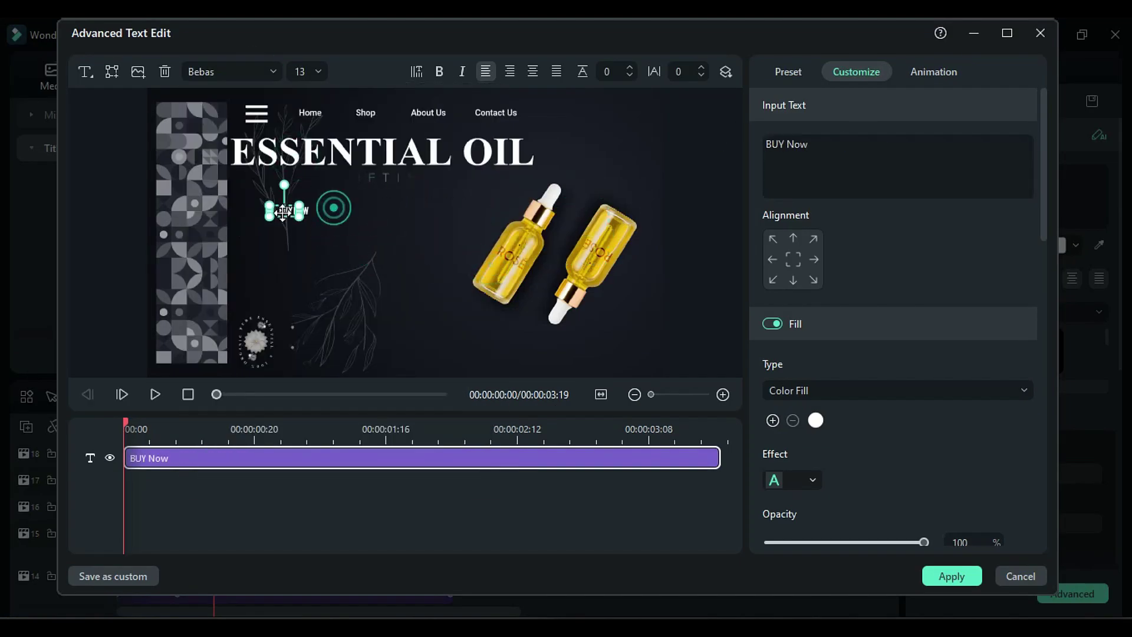
# Step: Add a second text layer reading $10 only, with 'only' at size 16
pyautogui.click(86, 72)
pyautogui.doubleClick(308, 246)
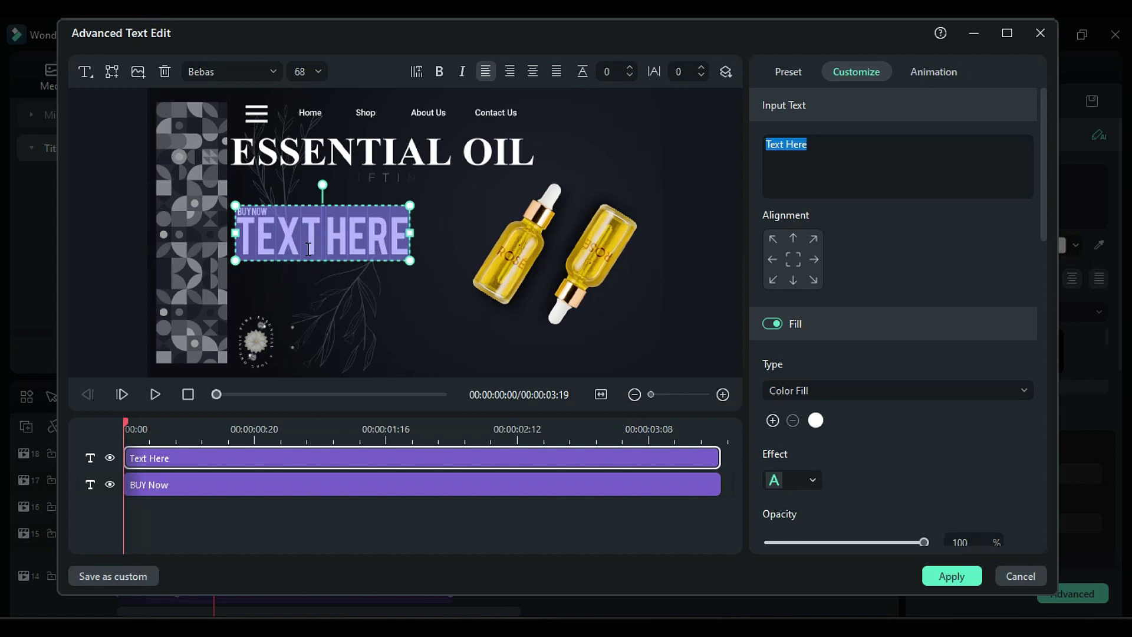
pyautogui.write('$ 10 only')
pyautogui.hotkey('ctrl', 'shift', 'Left')
pyautogui.click(305, 71)
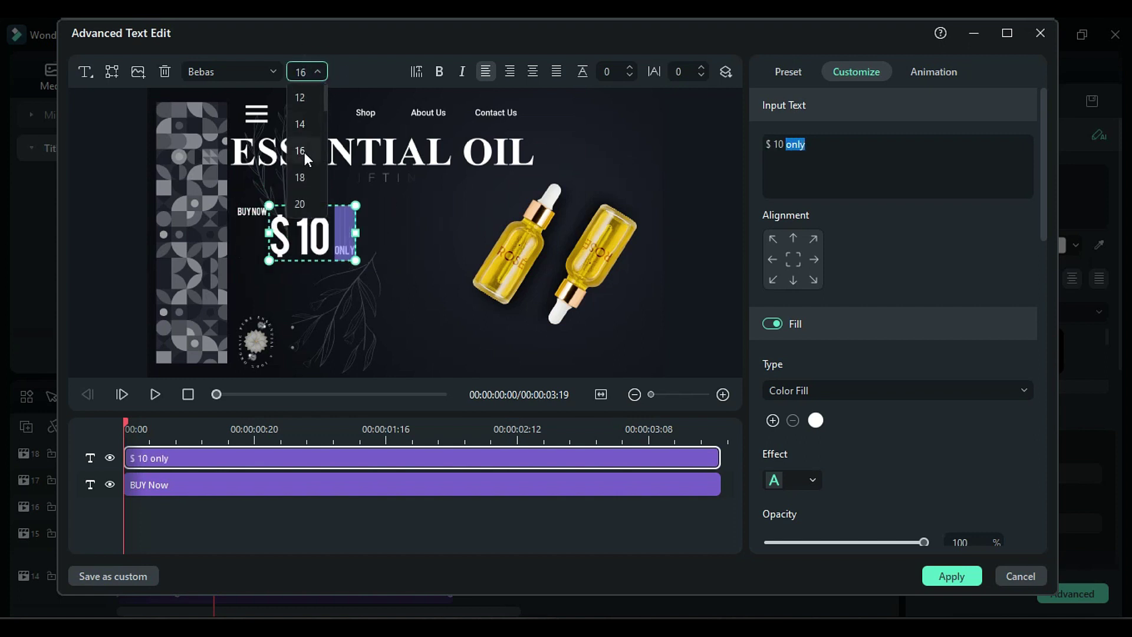
pyautogui.click(305, 140)
pyautogui.moveTo(296, 244); pyautogui.dragTo(261, 247)
# Step: Give the price title Left Dir slide-in and slide-out animations
pyautogui.click(934, 72)
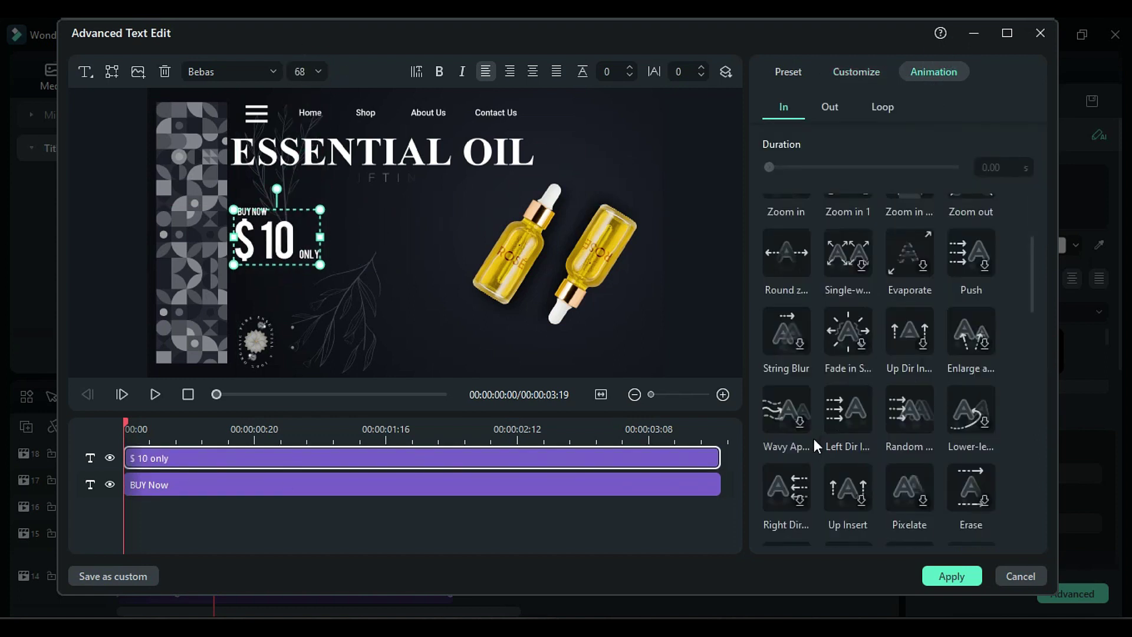
pyautogui.scroll(-3, 832, 380)
pyautogui.click(858, 318)
pyautogui.click(829, 106)
pyautogui.click(786, 454)
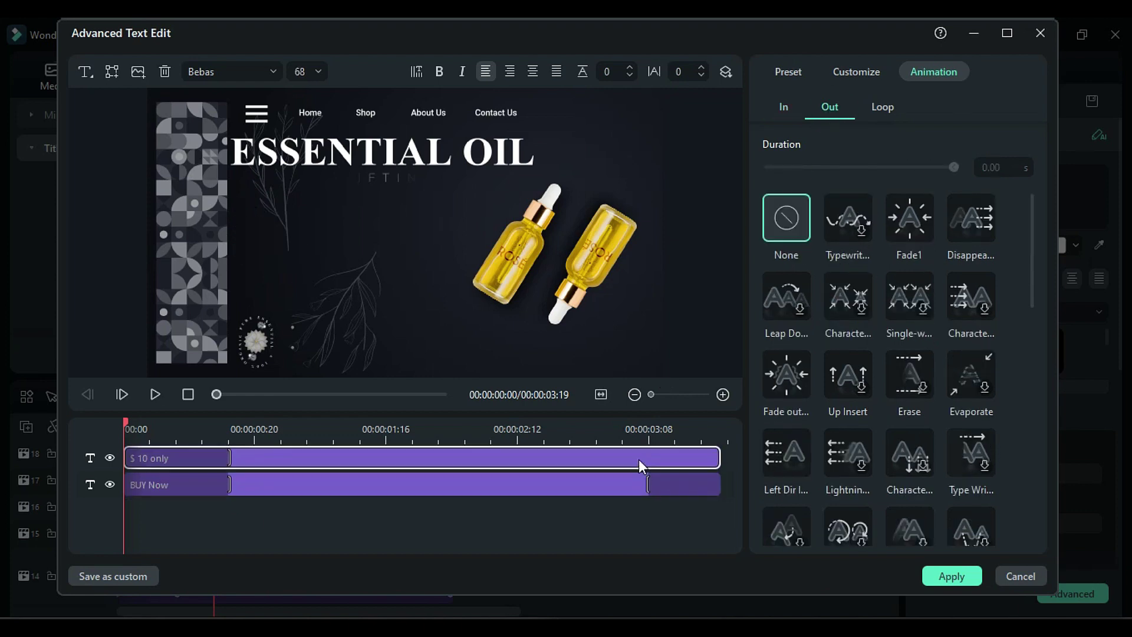
pyautogui.moveTo(640, 463); pyautogui.dragTo(646, 459)
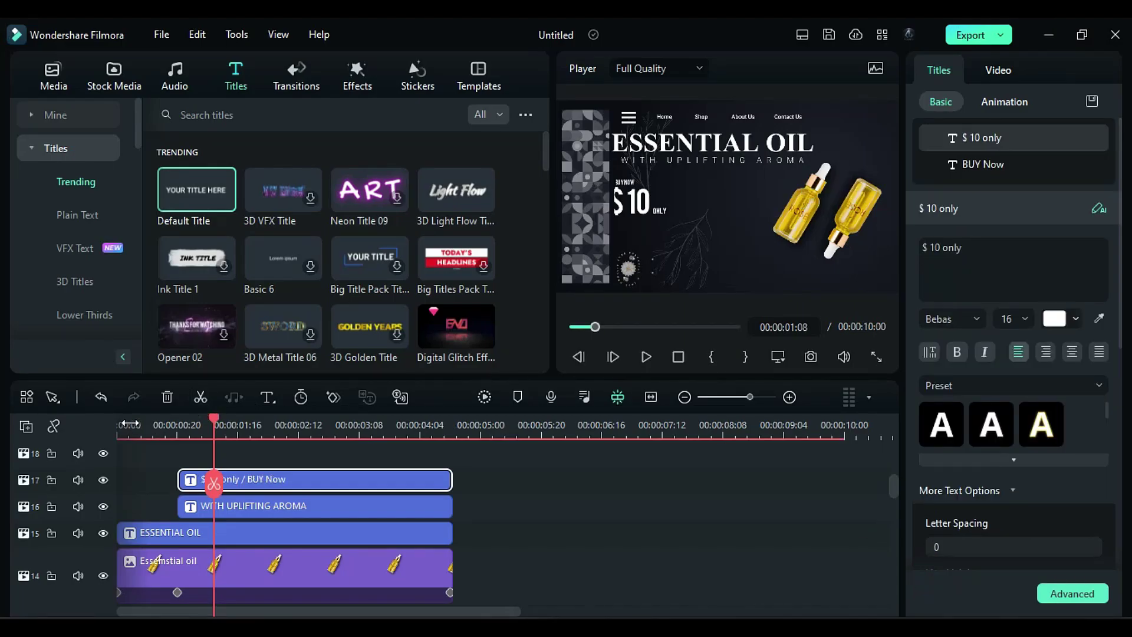
pyautogui.moveTo(128, 425)
pyautogui.mouseDown()
pyautogui.moveTo(227, 462)
pyautogui.moveTo(397, 502)
pyautogui.moveTo(429, 496)
pyautogui.moveTo(409, 497)
pyautogui.mouseUp()
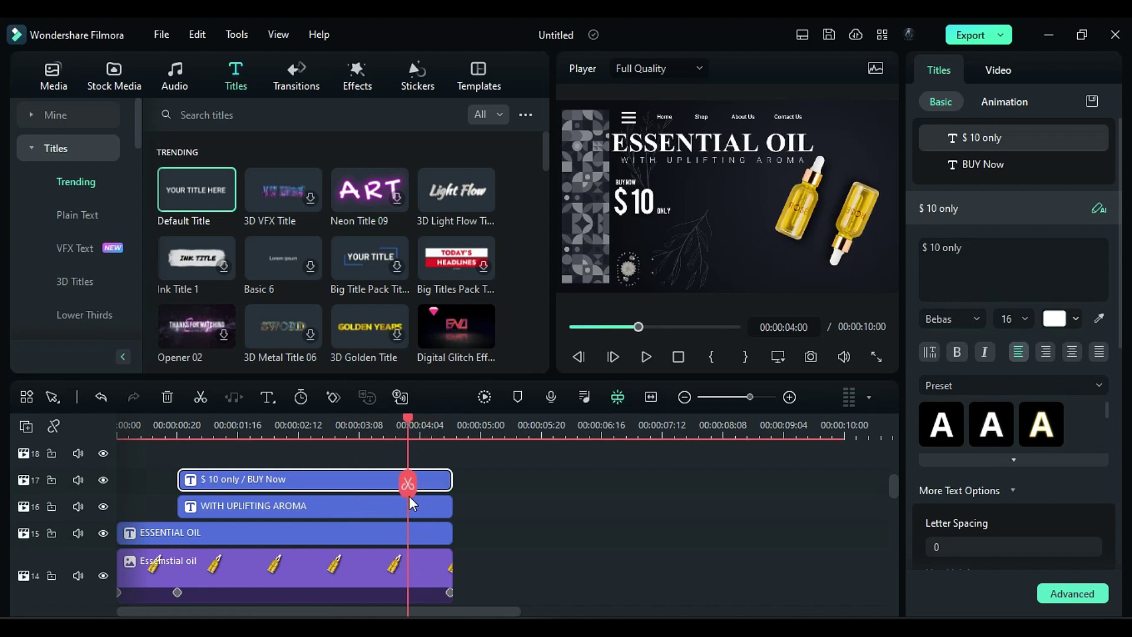
pyautogui.scroll(-3, 449, 553)
# Step: Move both oil bottles off-screen at the scene's end and shift their clips onto higher tracks
pyautogui.click(446, 459)
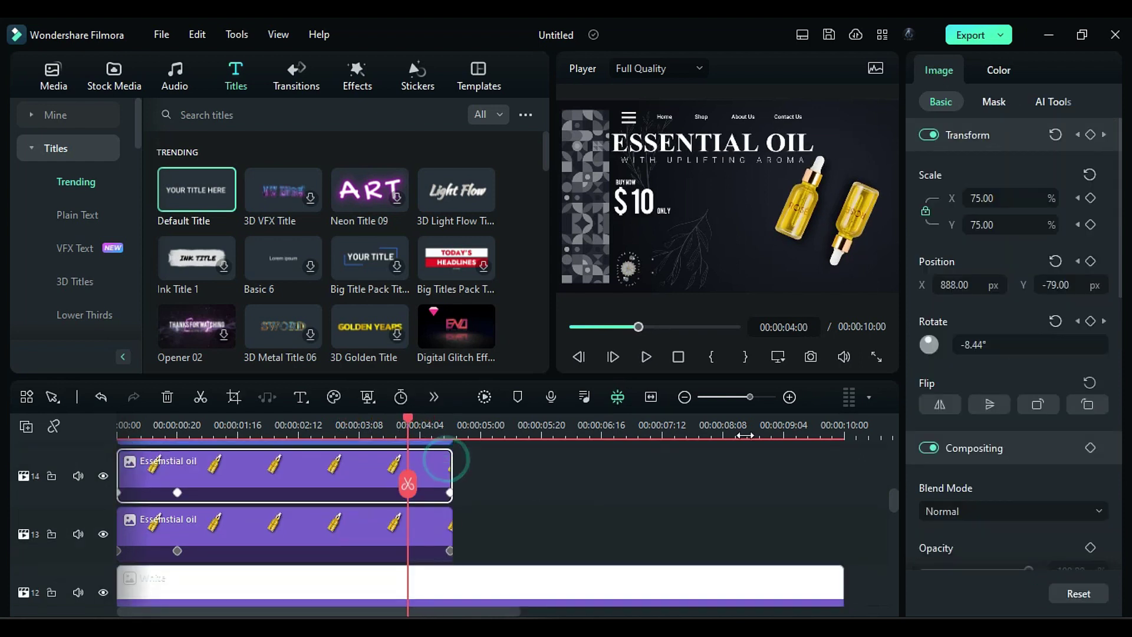
pyautogui.click(383, 547)
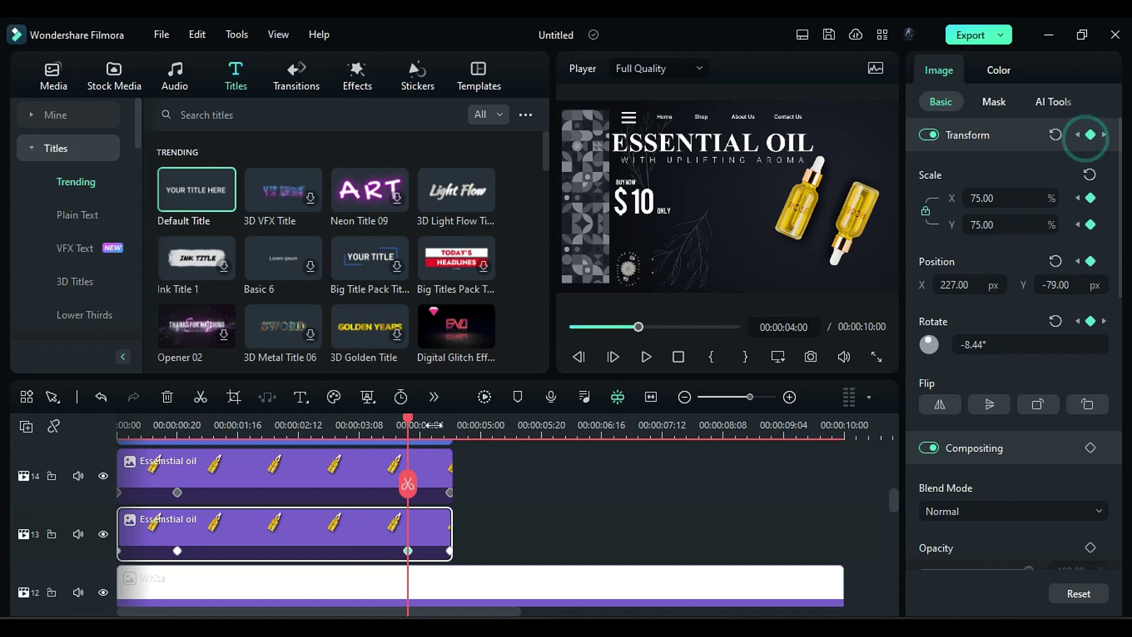
pyautogui.moveTo(409, 419); pyautogui.dragTo(449, 442)
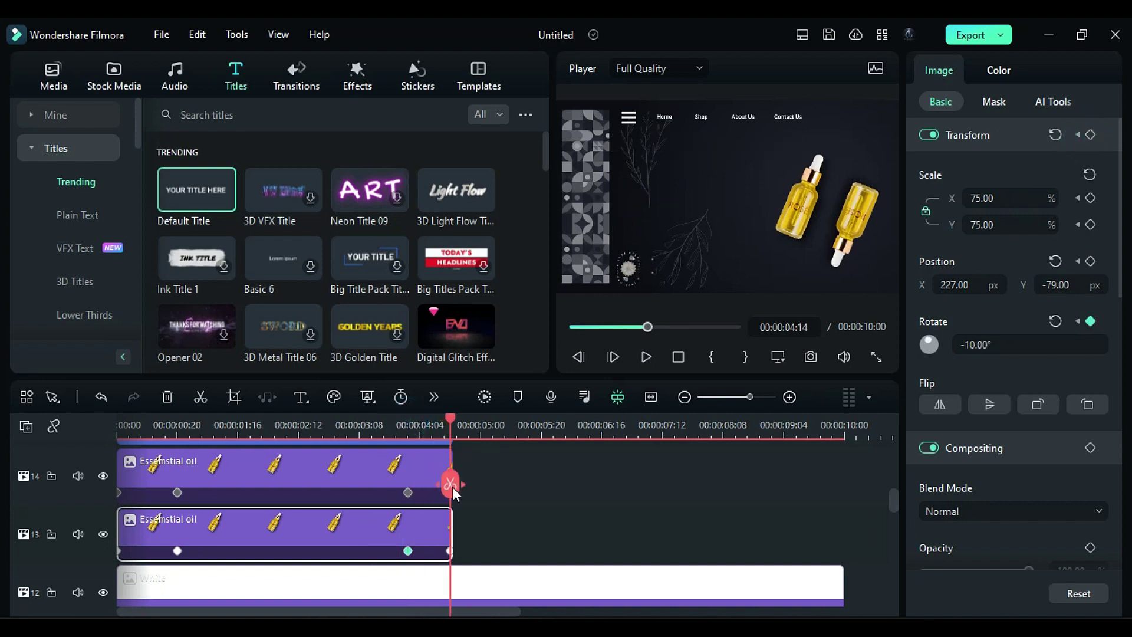
pyautogui.moveTo(1052, 284); pyautogui.dragTo(1032, 331)
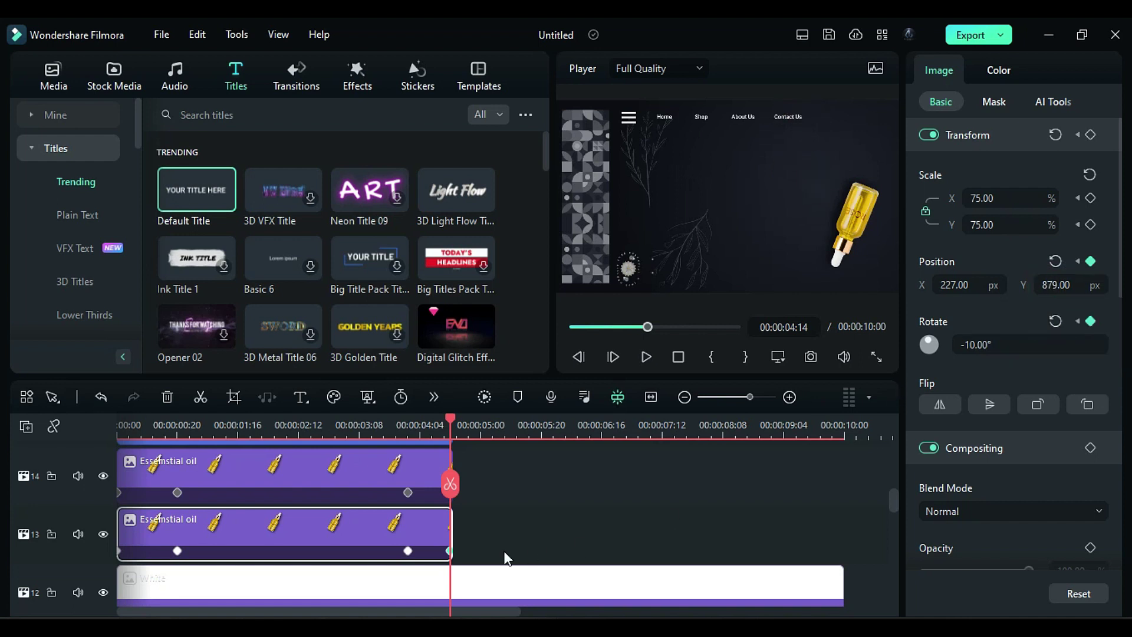
pyautogui.click(330, 471)
pyautogui.moveTo(1059, 289); pyautogui.dragTo(1058, 288)
pyautogui.moveTo(510, 533); pyautogui.dragTo(160, 499)
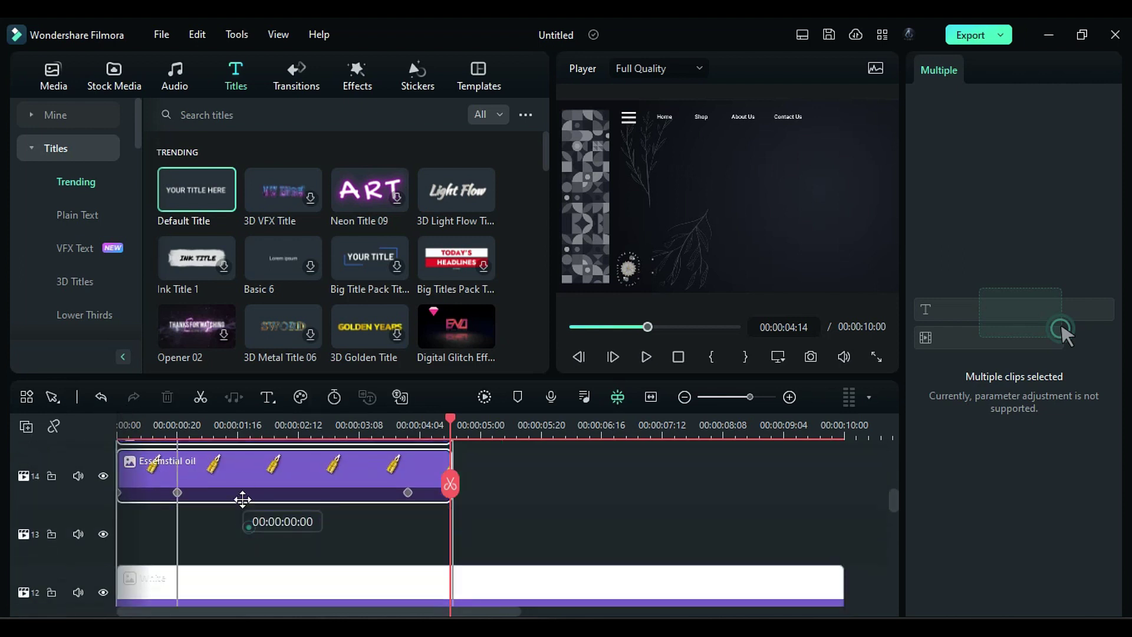
pyautogui.moveTo(248, 526); pyautogui.dragTo(254, 526)
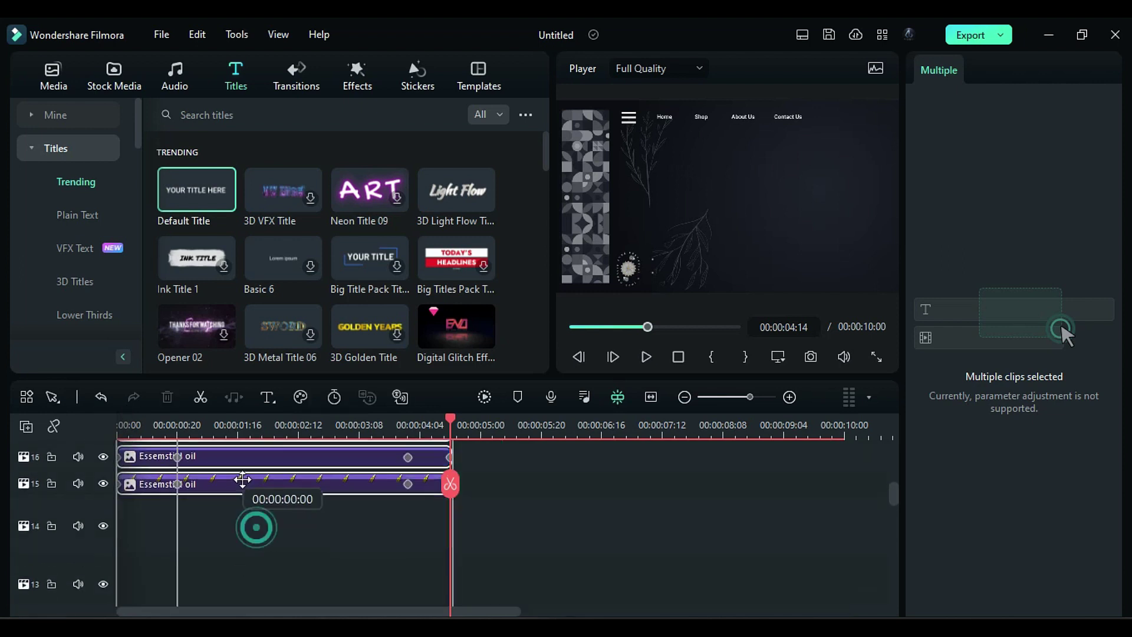
pyautogui.scroll(-2, 258, 542)
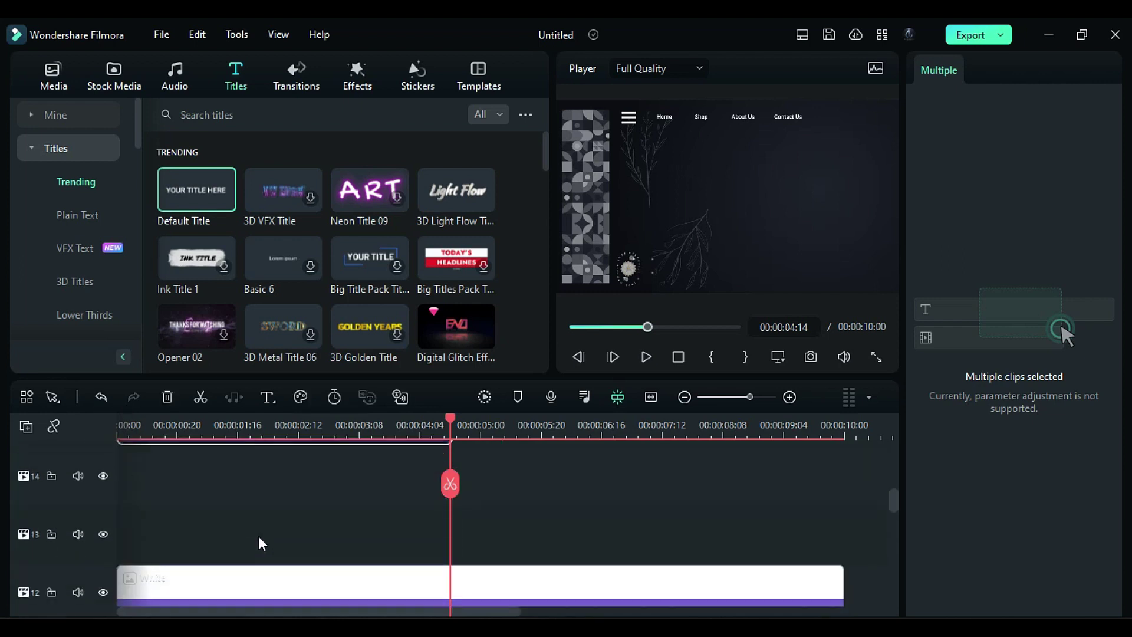
# Step: Place the Foundation bottle after the oil scene, extend it to about 08:20, then tilt and reposition it
pyautogui.click(39, 95)
pyautogui.scroll(2, 491, 477)
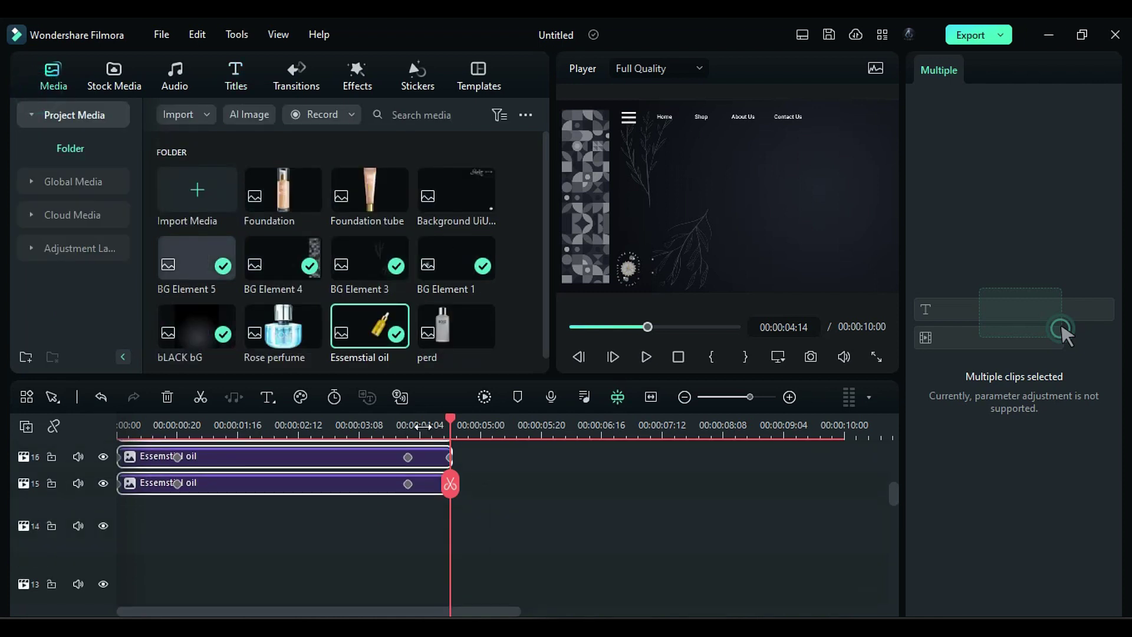
pyautogui.click(423, 425)
pyautogui.moveTo(284, 212)
pyautogui.mouseDown()
pyautogui.moveTo(574, 554)
pyautogui.moveTo(748, 528)
pyautogui.mouseUp()
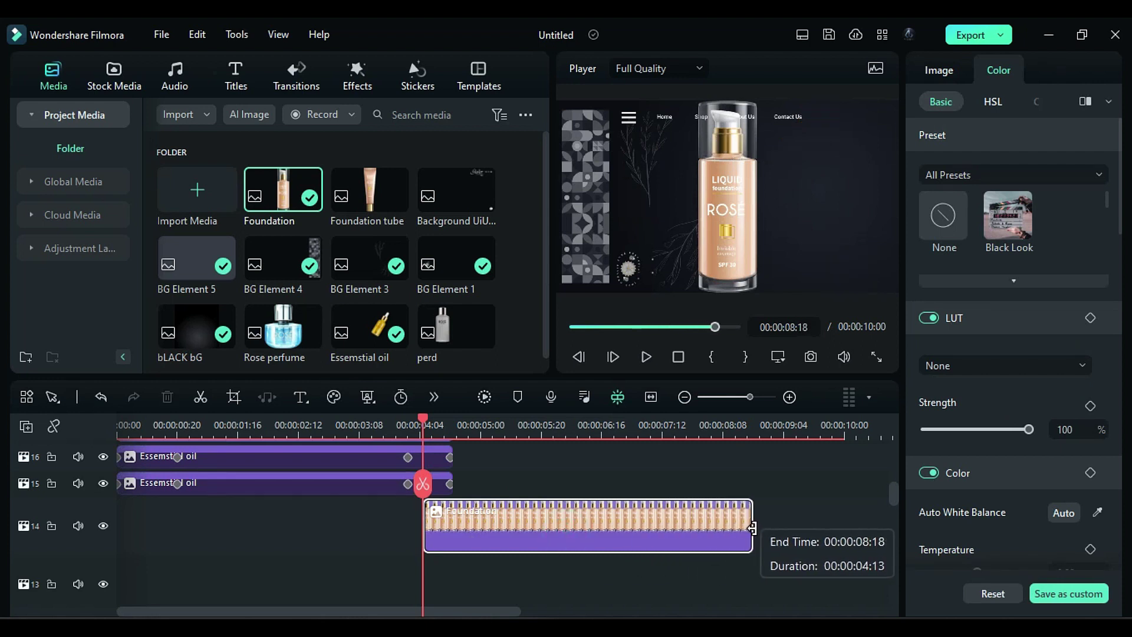
pyautogui.moveTo(748, 528); pyautogui.dragTo(758, 528)
pyautogui.click(609, 535)
pyautogui.click(526, 429)
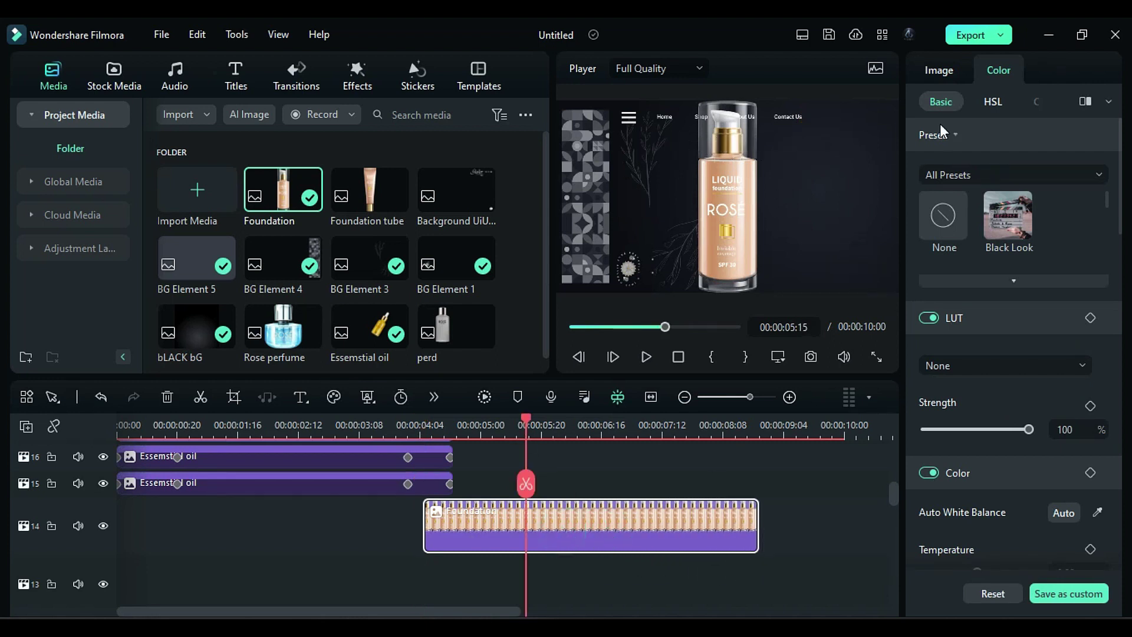
pyautogui.write('-15')
pyautogui.press('Return')
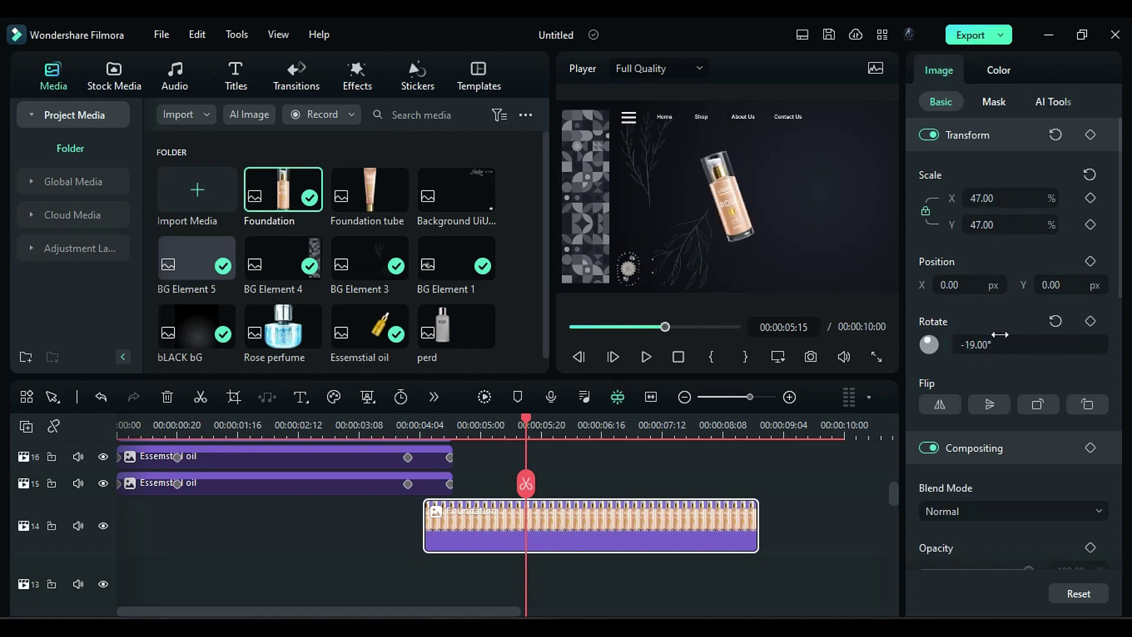
pyautogui.click(960, 286)
pyautogui.write('347')
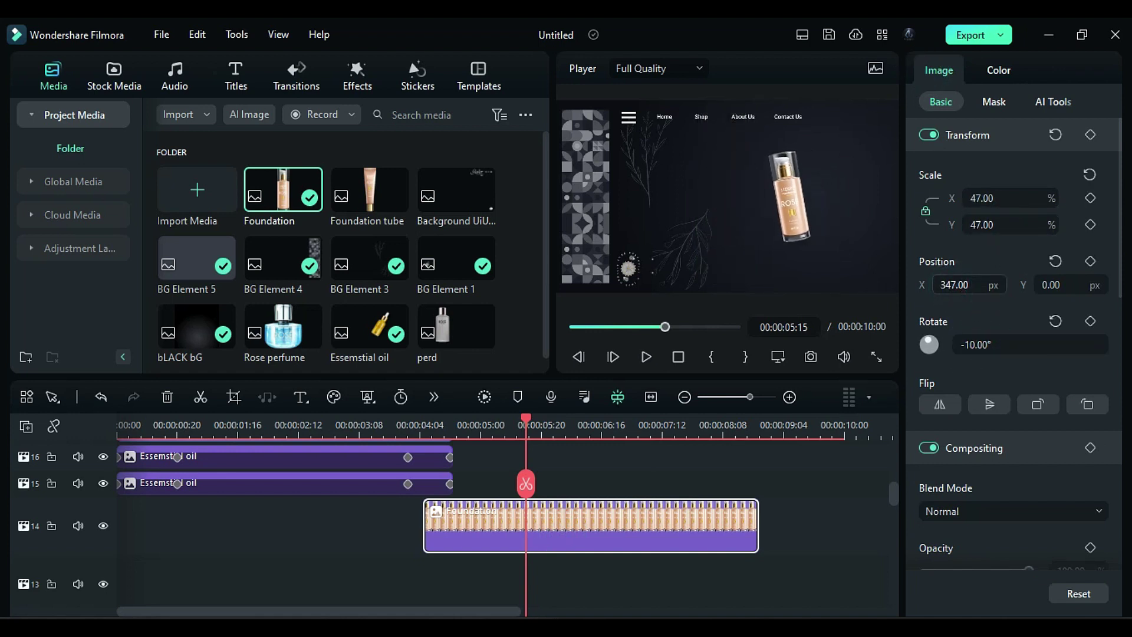
pyautogui.moveTo(1049, 288); pyautogui.dragTo(1008, 287)
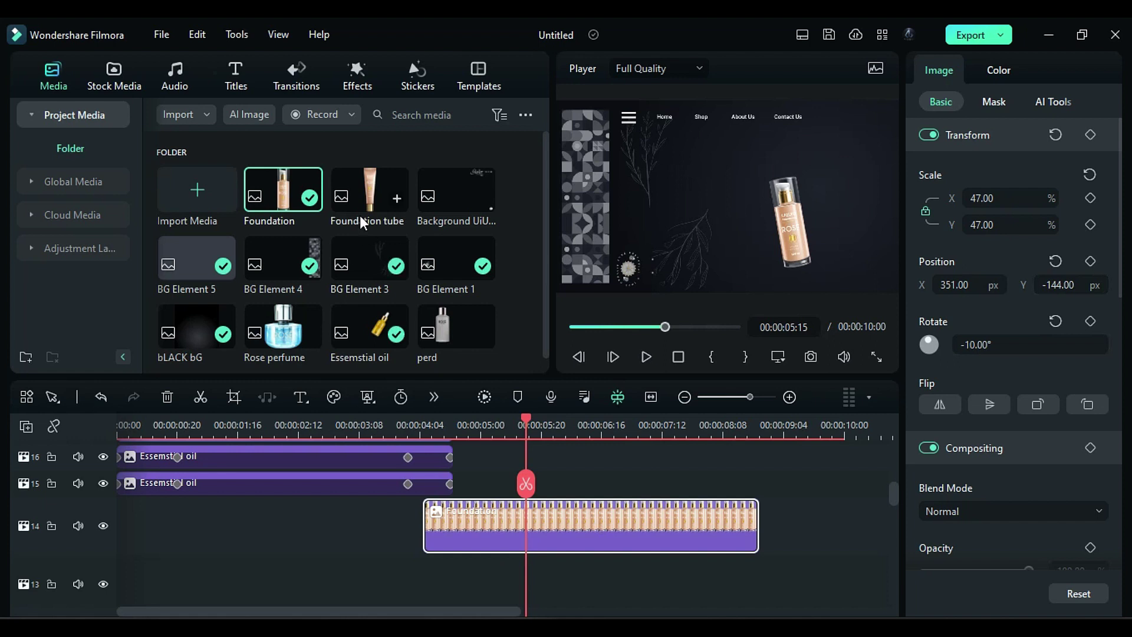
# Step: Add the Foundation tube below the bottle, match its length, and place it at the frame's right
pyautogui.moveTo(360, 221)
pyautogui.mouseDown()
pyautogui.moveTo(559, 594)
pyautogui.moveTo(758, 594)
pyautogui.mouseUp()
pyautogui.moveTo(981, 199); pyautogui.dragTo(977, 344)
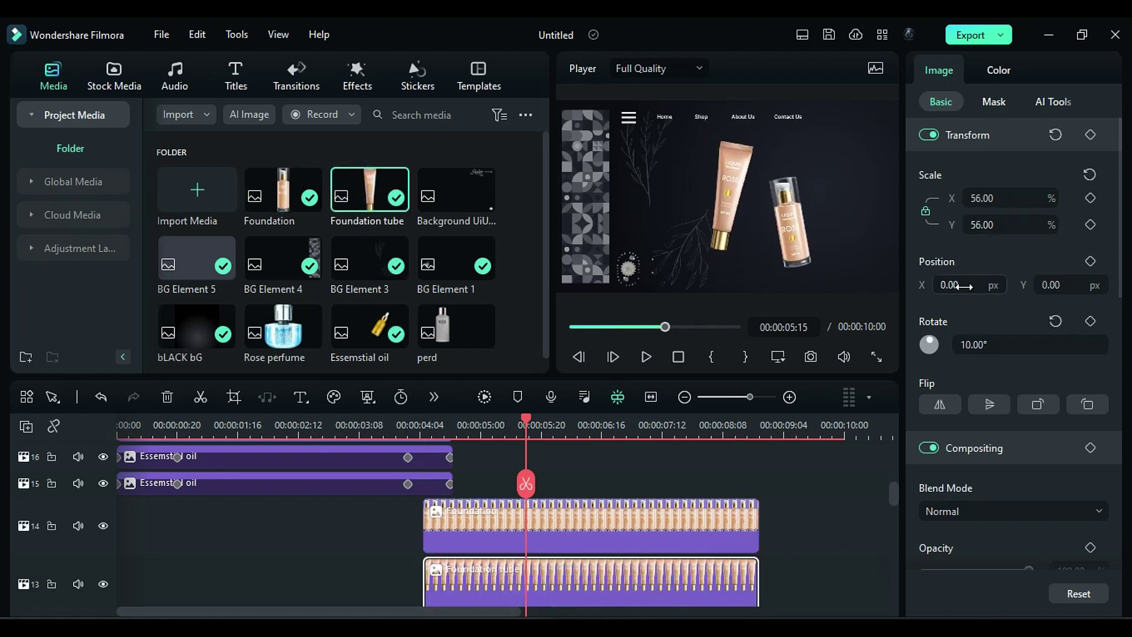
pyautogui.moveTo(964, 286); pyautogui.dragTo(1046, 294)
pyautogui.moveTo(956, 293); pyautogui.dragTo(947, 292)
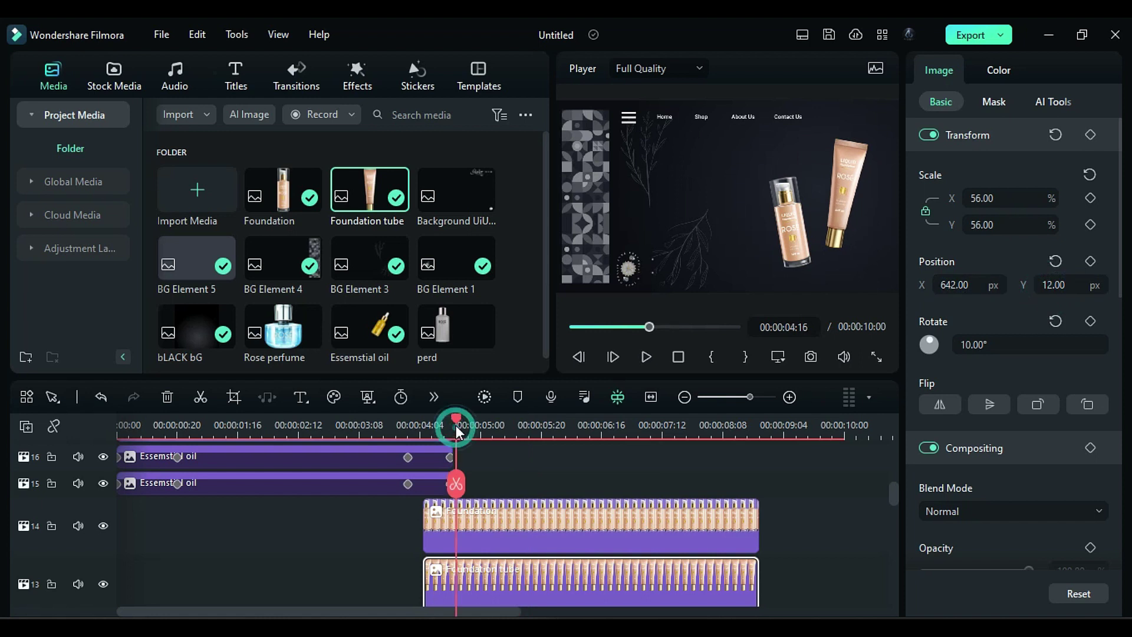
# Step: Keyframe both foundation clips and give them an off-screen starting Position Y at 04:05
pyautogui.moveTo(456, 425); pyautogui.dragTo(469, 437)
pyautogui.click(556, 523)
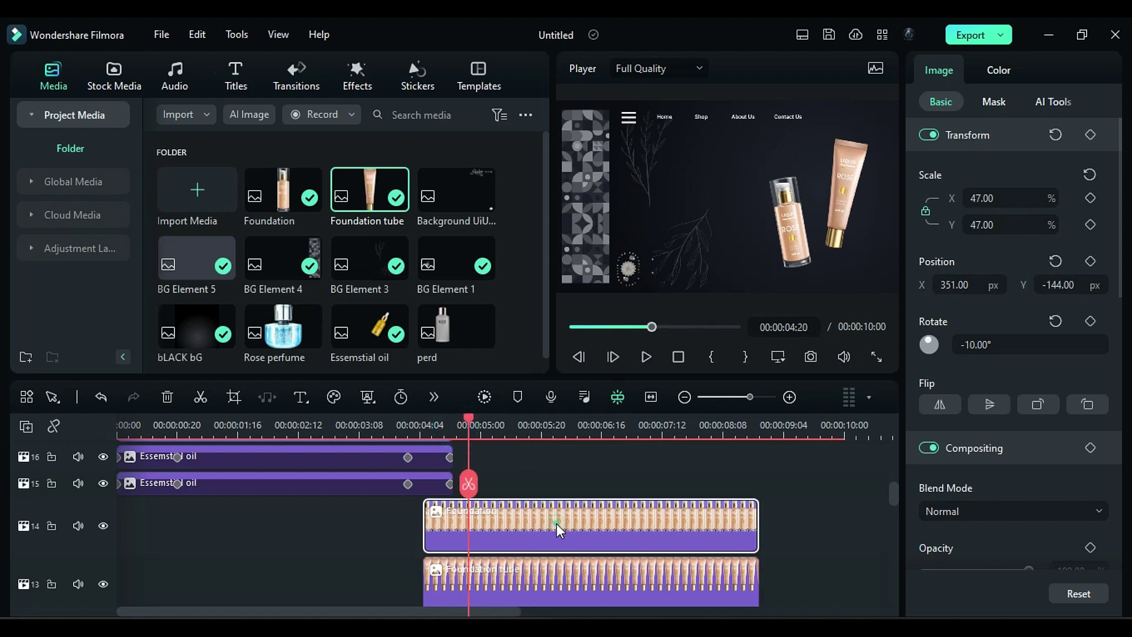
pyautogui.click(1091, 136)
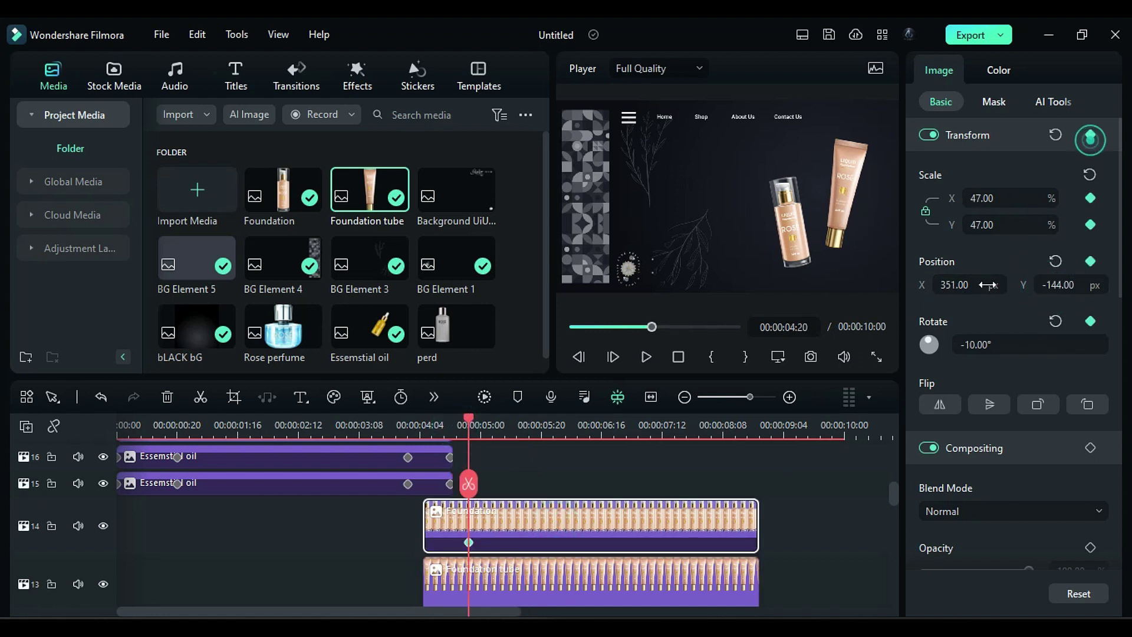
pyautogui.click(573, 580)
pyautogui.click(424, 424)
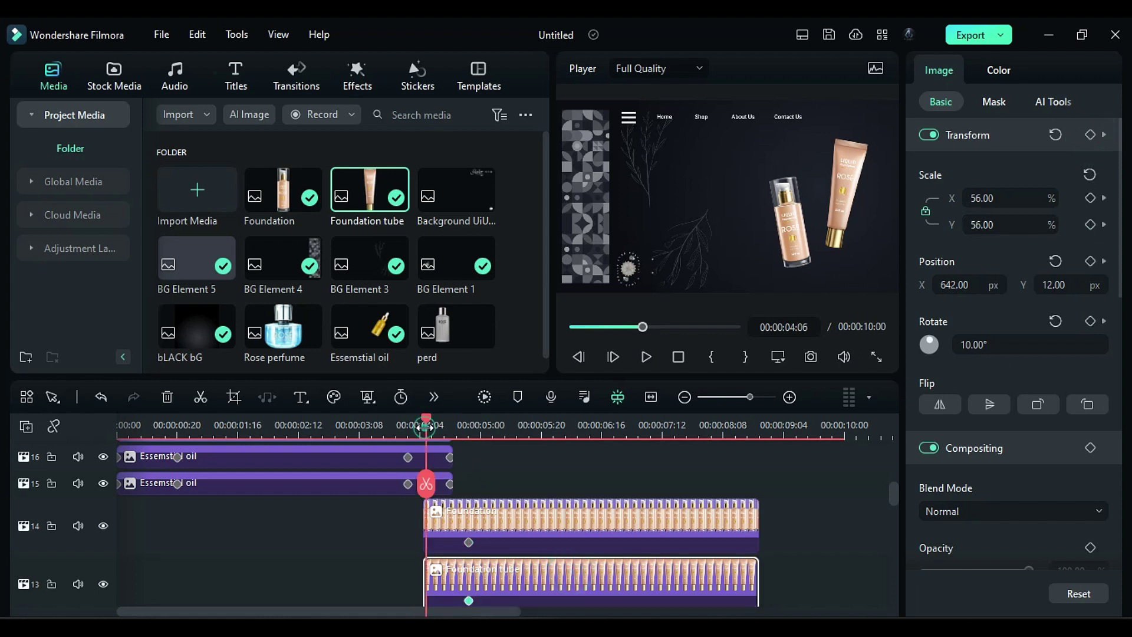
pyautogui.click(508, 528)
pyautogui.write('-820')
pyautogui.press('Return')
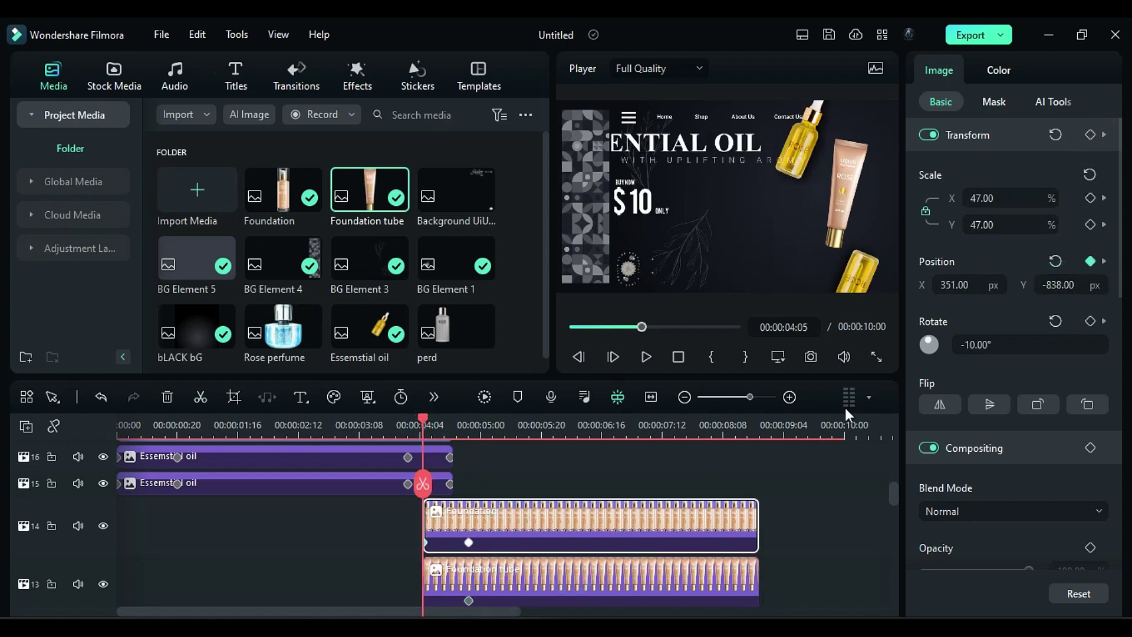
pyautogui.click(510, 585)
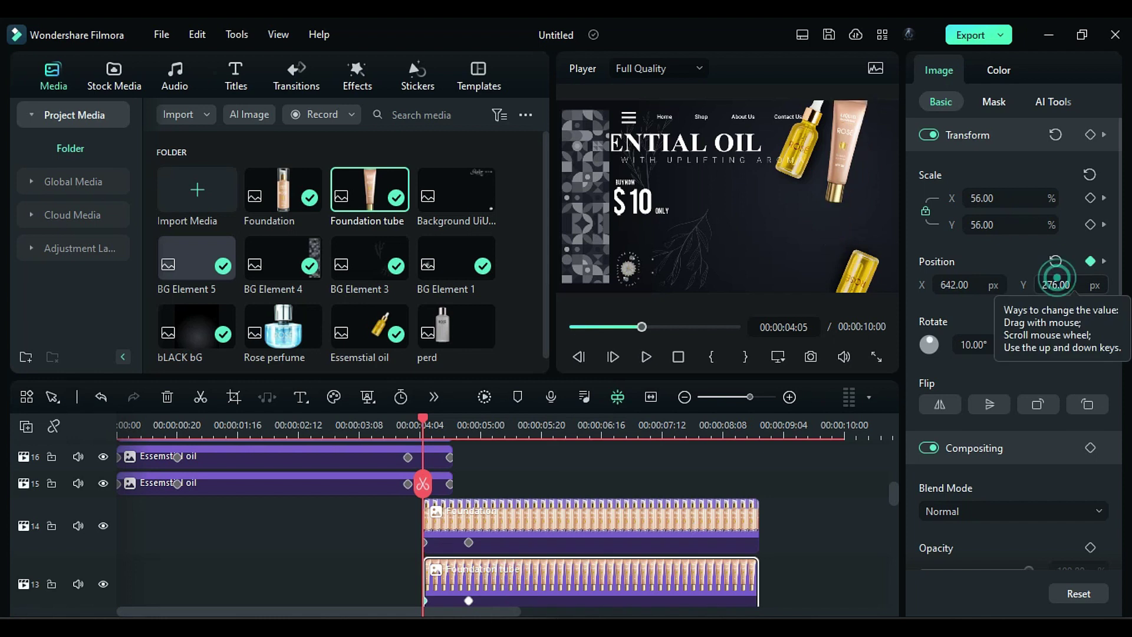
pyautogui.scroll(-1, 1056, 285)
# Step: Keyframe a changed tilt for the foundation products near 08:19
pyautogui.moveTo(423, 484); pyautogui.dragTo(754, 488)
pyautogui.moveTo(997, 344)
pyautogui.mouseDown()
pyautogui.moveTo(974, 344)
pyautogui.moveTo(1004, 346)
pyautogui.mouseUp()
pyautogui.click(682, 531)
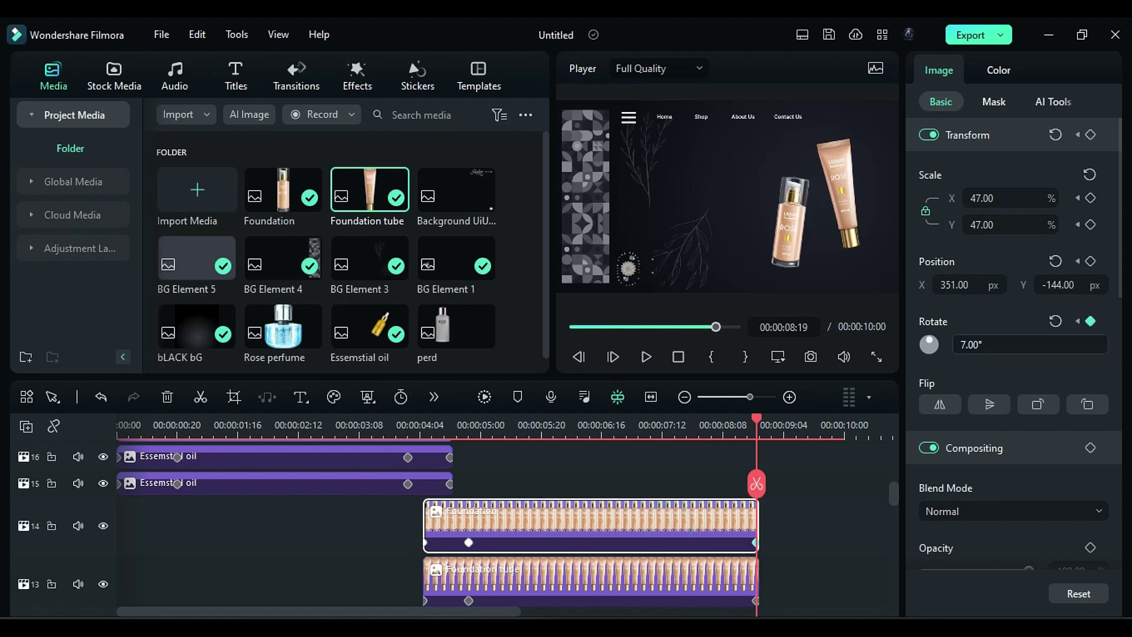
pyautogui.scroll(2, 481, 534)
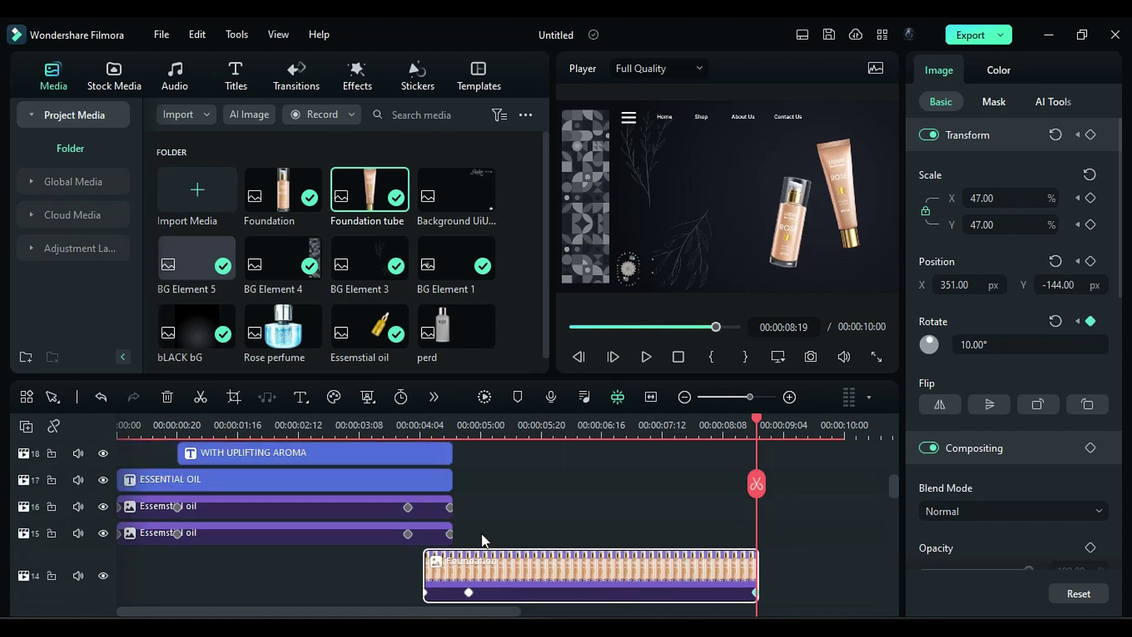
# Step: Copy the three oil scene title clips into the foundation scene
pyautogui.moveTo(473, 536)
pyautogui.mouseDown()
pyautogui.moveTo(221, 486)
pyautogui.moveTo(237, 545)
pyautogui.moveTo(278, 566)
pyautogui.mouseUp()
pyautogui.scroll(-1, 220, 486)
pyautogui.click(507, 507)
pyautogui.moveTo(489, 478)
pyautogui.mouseDown()
pyautogui.moveTo(458, 461)
pyautogui.moveTo(417, 517)
pyautogui.mouseUp()
pyautogui.moveTo(484, 461)
pyautogui.mouseDown()
pyautogui.moveTo(415, 504)
pyautogui.moveTo(413, 521)
pyautogui.moveTo(500, 519)
pyautogui.moveTo(510, 529)
pyautogui.mouseUp()
# Step: Change the copied titles to FOUNDATION, MATTE FINISH WITH ISP and $19 ONLY
pyautogui.click(583, 522)
pyautogui.tripleClick(1032, 177)
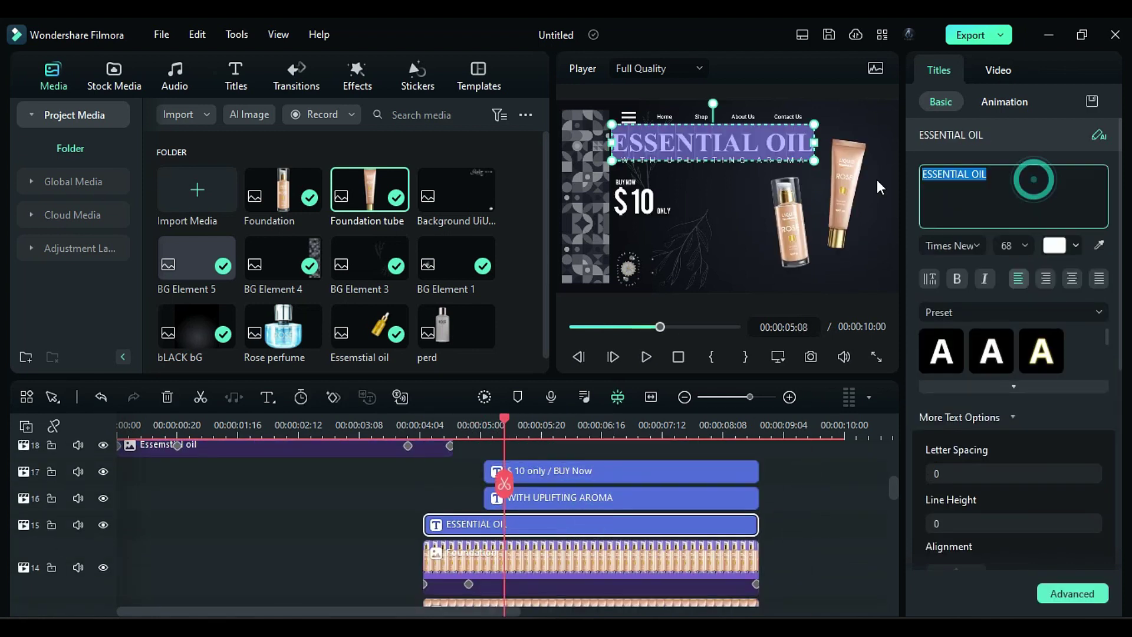
pyautogui.write('FOUNDATION')
pyautogui.click(566, 498)
pyautogui.tripleClick(924, 173)
pyautogui.write('MATTE FINISH WITH IS')
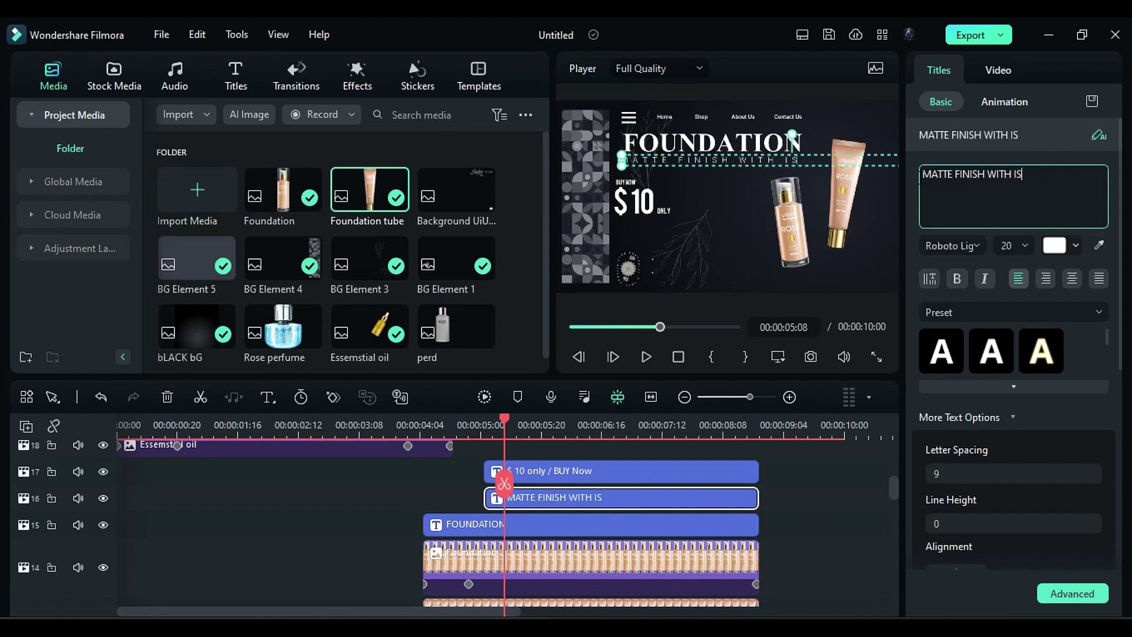
pyautogui.click(566, 470)
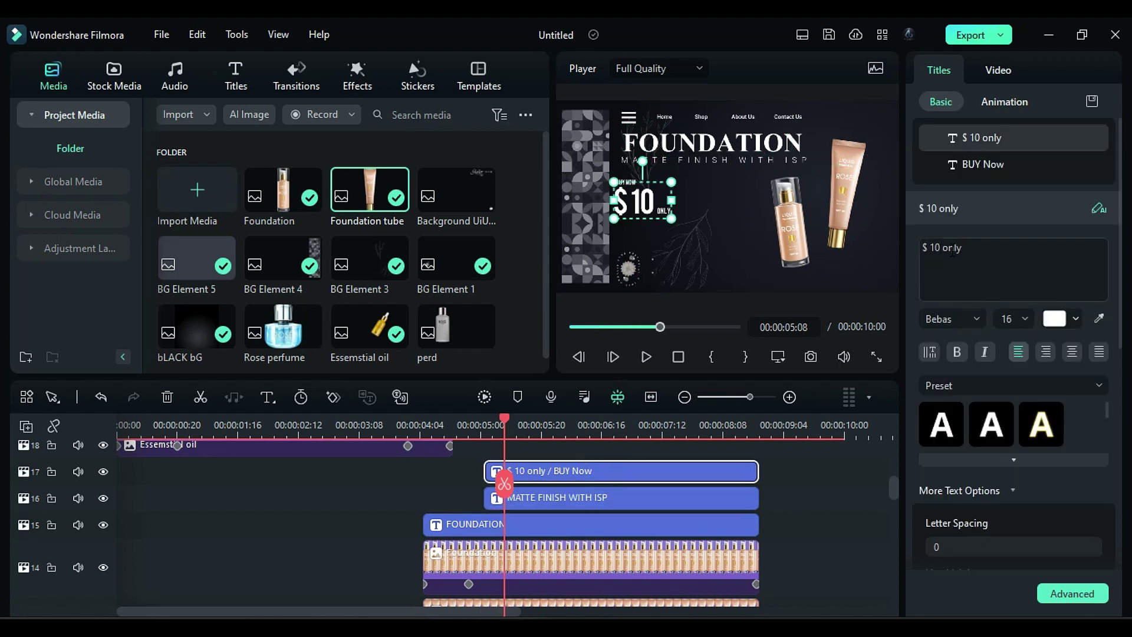
pyautogui.click(936, 245)
pyautogui.press('BackSpace')
pyautogui.write('9')
pyautogui.click(803, 532)
pyautogui.scroll(3, 601, 556)
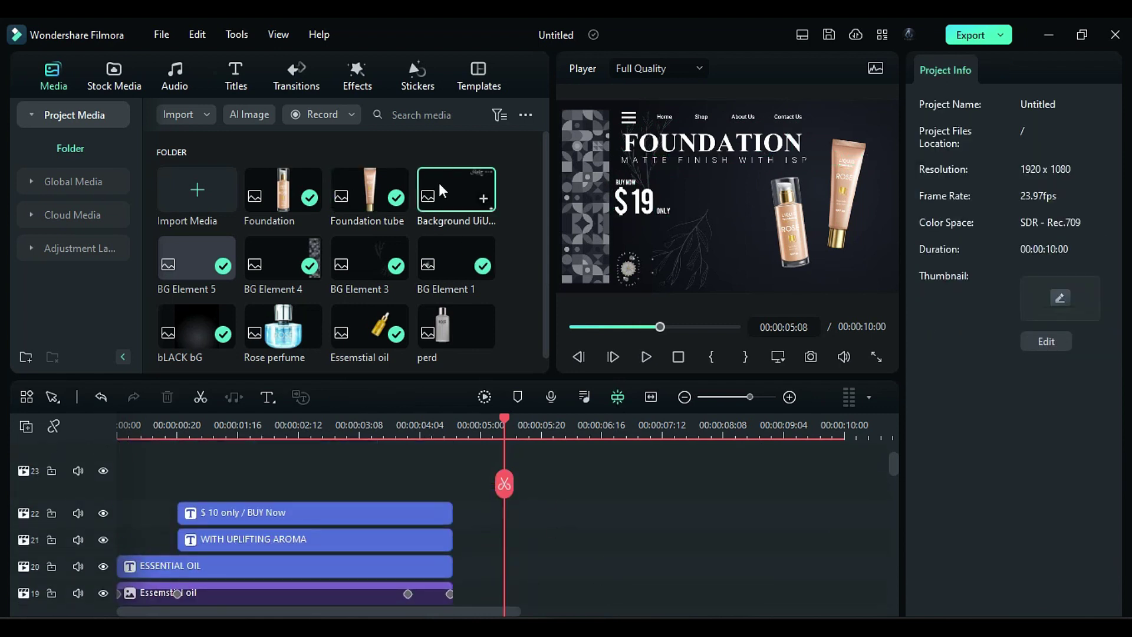
# Step: Add a full-length Background UiUx style top track and an S-Log 03 effect at 30% opacity
pyautogui.moveTo(439, 190); pyautogui.dragTo(253, 482)
pyautogui.moveTo(505, 517); pyautogui.dragTo(755, 517)
pyautogui.click(358, 75)
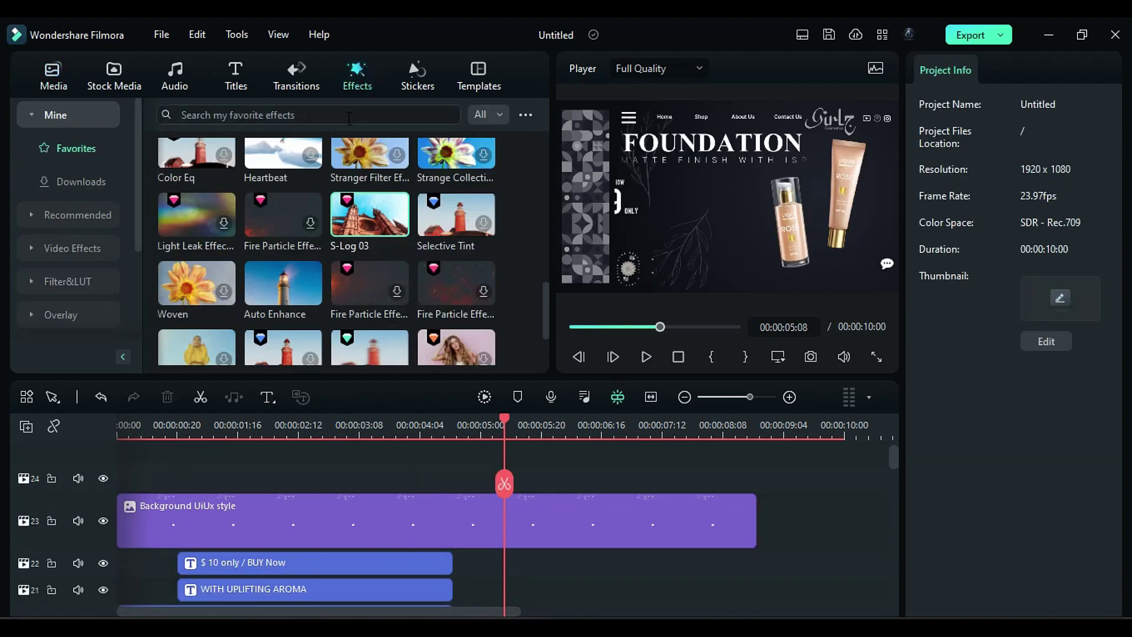
pyautogui.moveTo(371, 214); pyautogui.dragTo(159, 477)
pyautogui.moveTo(483, 477); pyautogui.dragTo(757, 478)
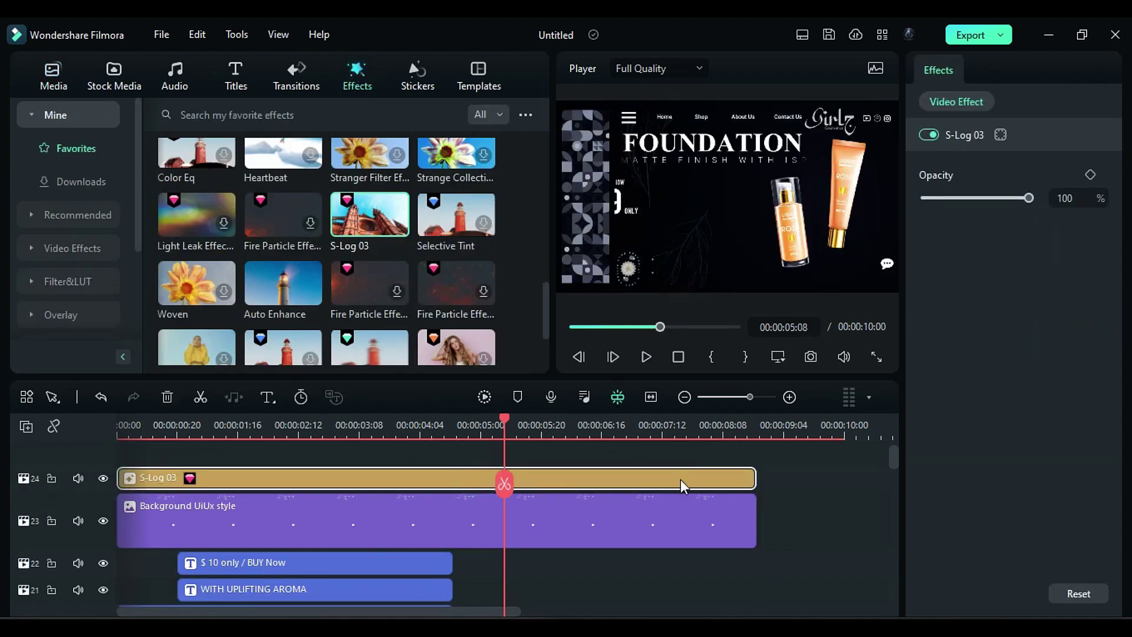
pyautogui.moveTo(1028, 198); pyautogui.dragTo(957, 198)
pyautogui.scroll(-10, 777, 501)
pyautogui.moveTo(869, 446)
pyautogui.mouseDown()
pyautogui.moveTo(801, 593)
pyautogui.moveTo(781, 589)
pyautogui.moveTo(757, 550)
pyautogui.mouseUp()
pyautogui.scroll(10, 806, 523)
pyautogui.scroll(5, 721, 529)
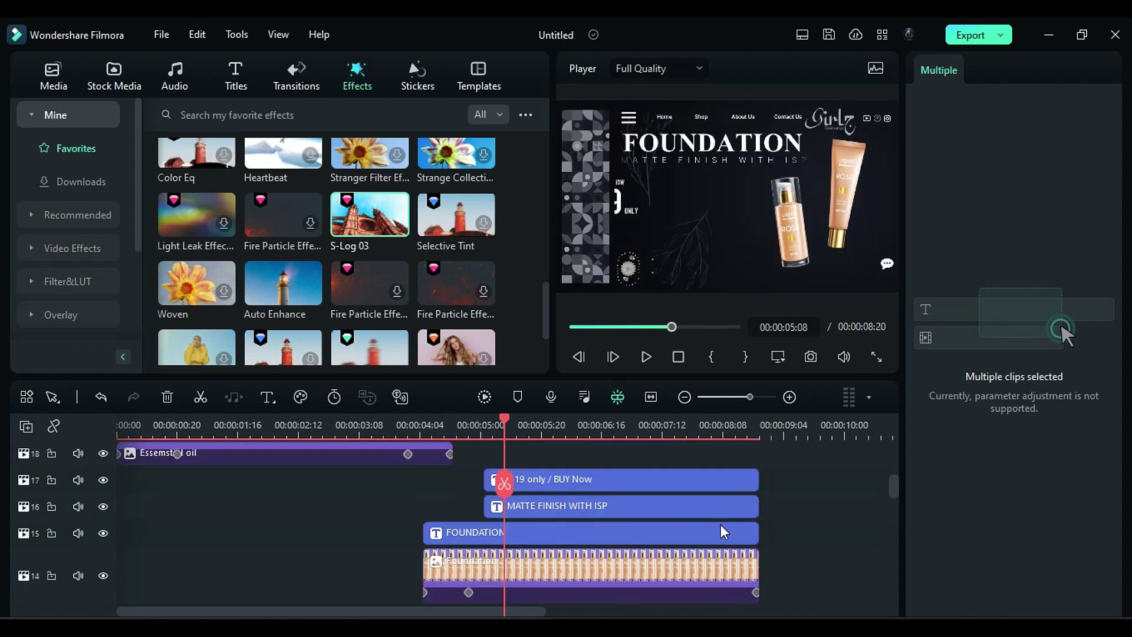
pyautogui.scroll(5, 721, 528)
# Step: Render the timeline preview and play the promo from 00:00
pyautogui.click(484, 398)
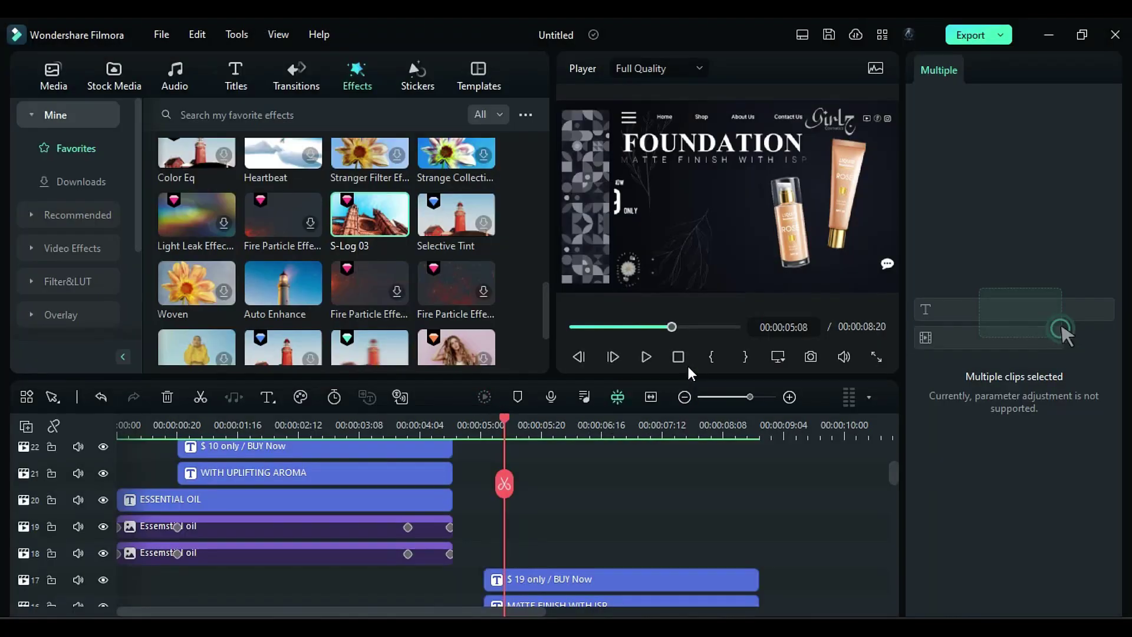
pyautogui.click(679, 358)
pyautogui.click(645, 357)
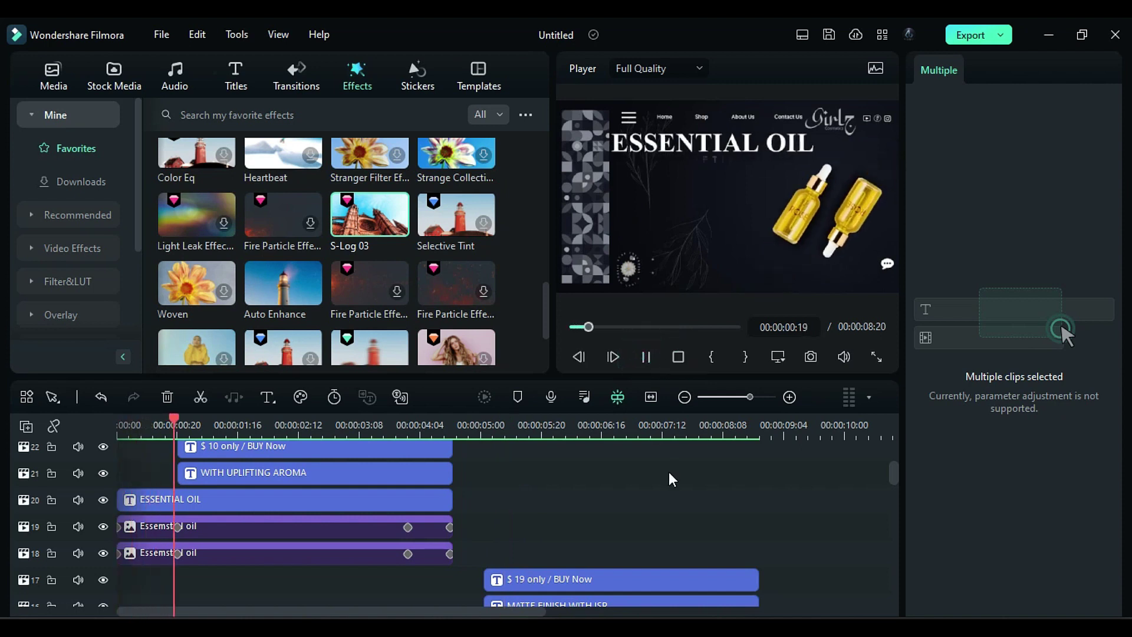